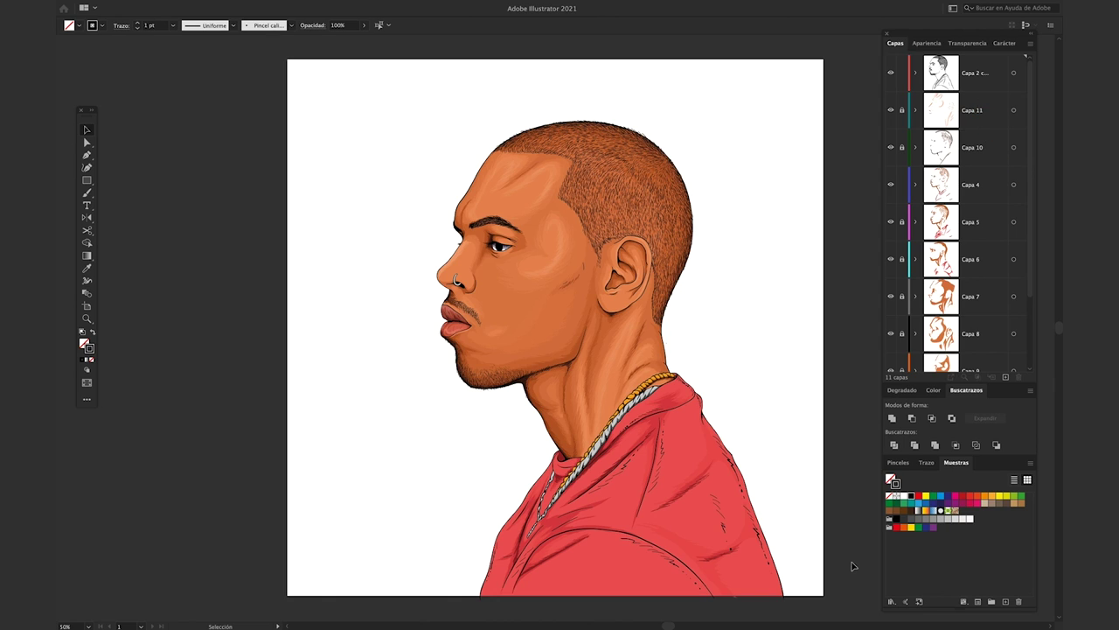
Add a new top layer and name it 'Tattoos'
left_click(956, 81)
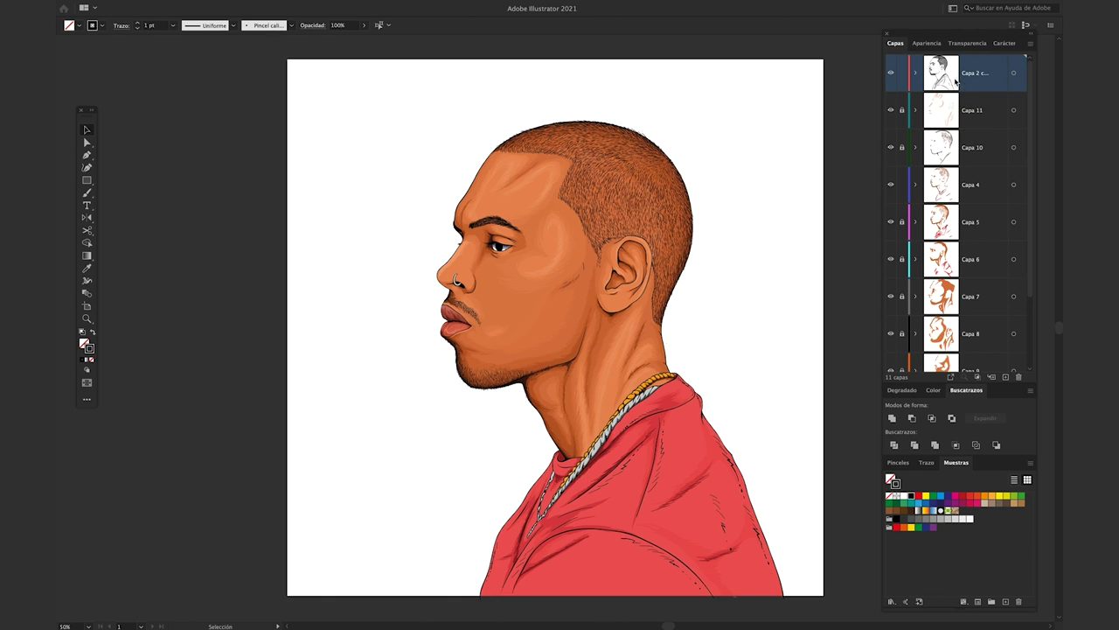
left_click(1006, 376)
double_click(976, 73)
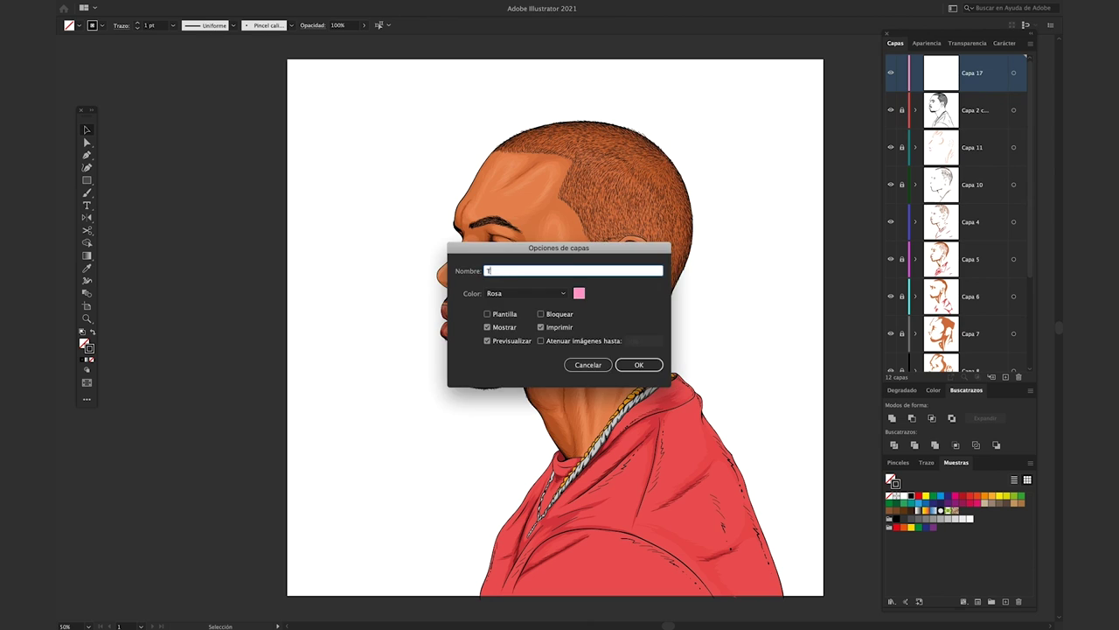
type("Tattoos")
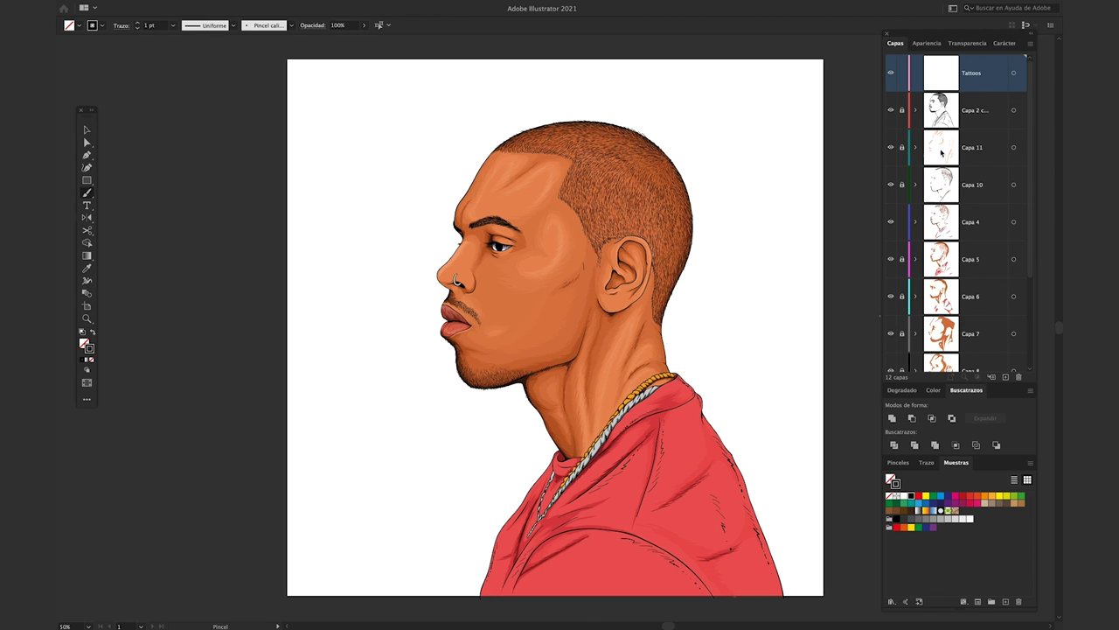
Make the Capa 1 reference photo visible behind the line art
scroll(1032, 201, "down", 3)
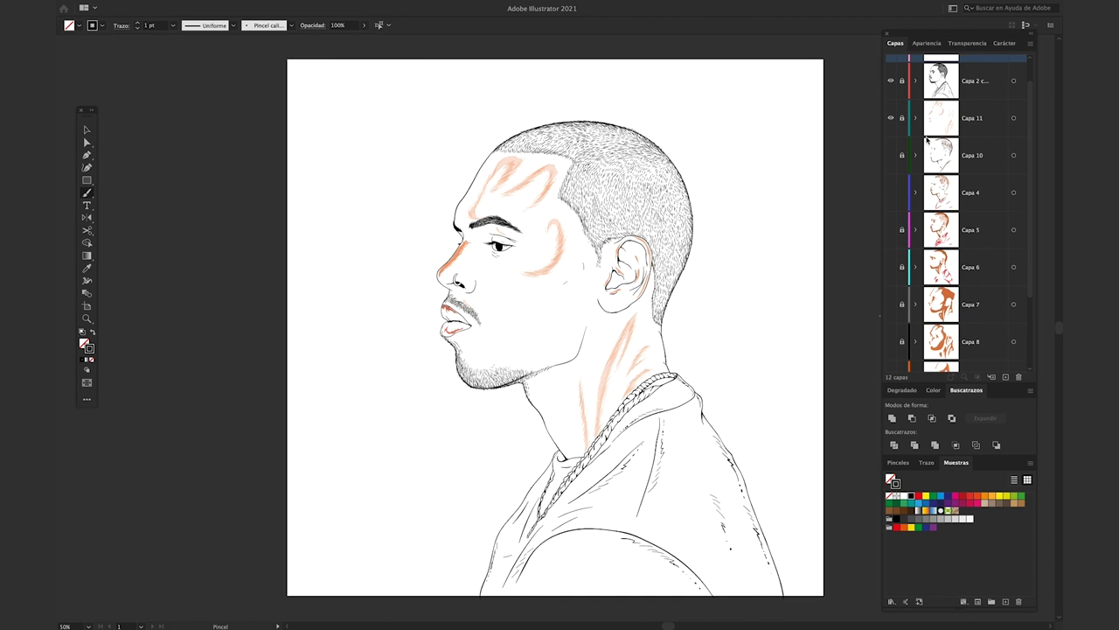
scroll(904, 253, "down", 2)
scroll(887, 321, "down", 1)
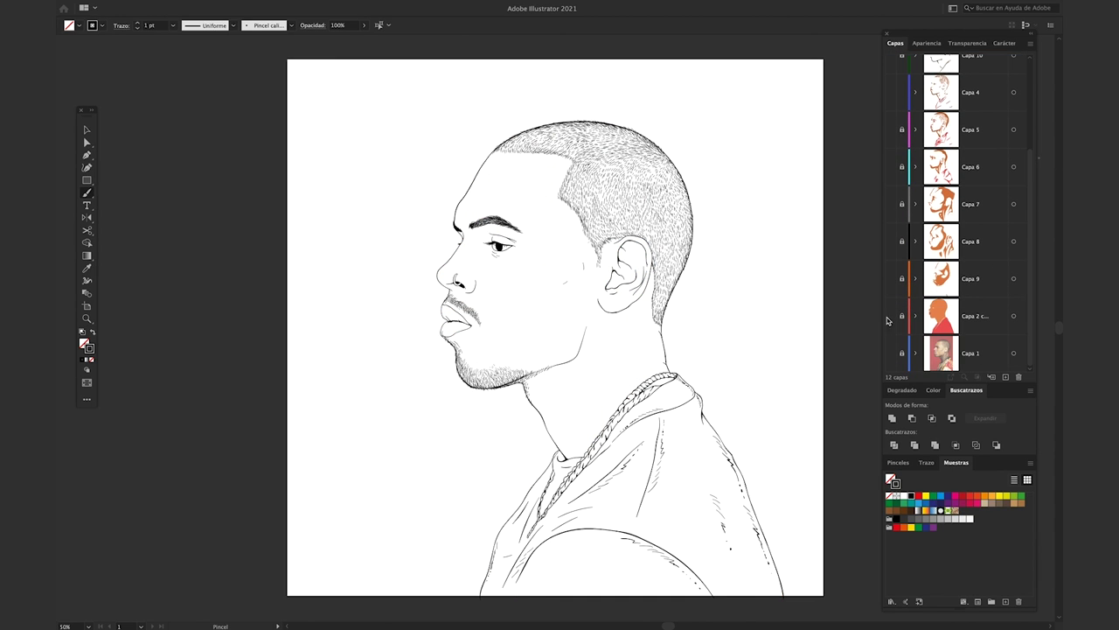
left_click(891, 352)
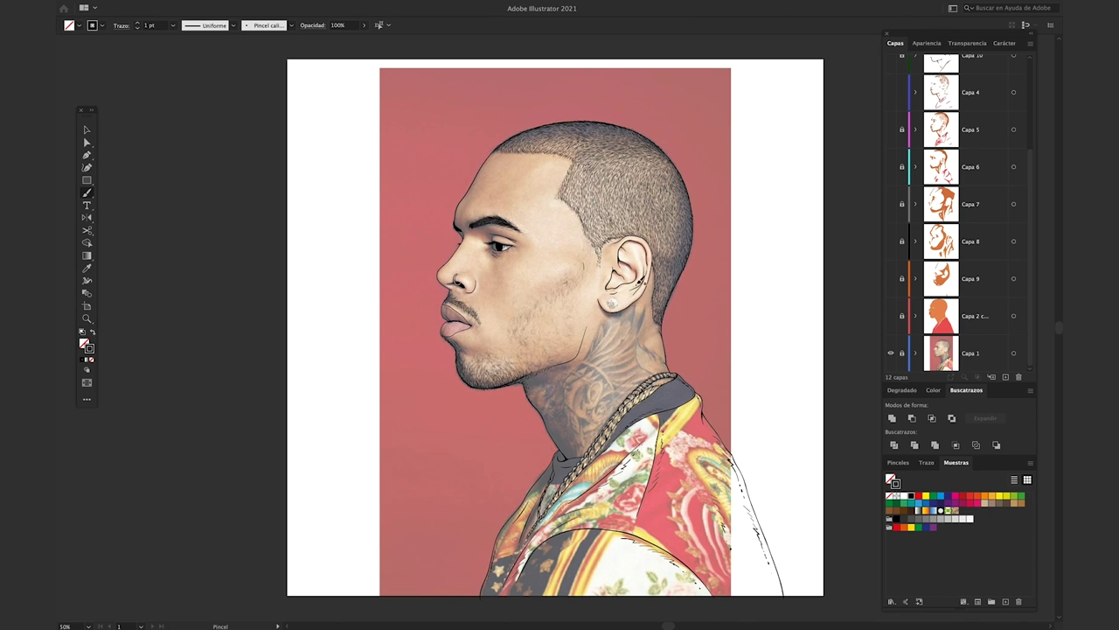
Trace the tattoo's feather lines down the neck with paintbrush and pencil strokes
scroll(606, 341, "up", 5)
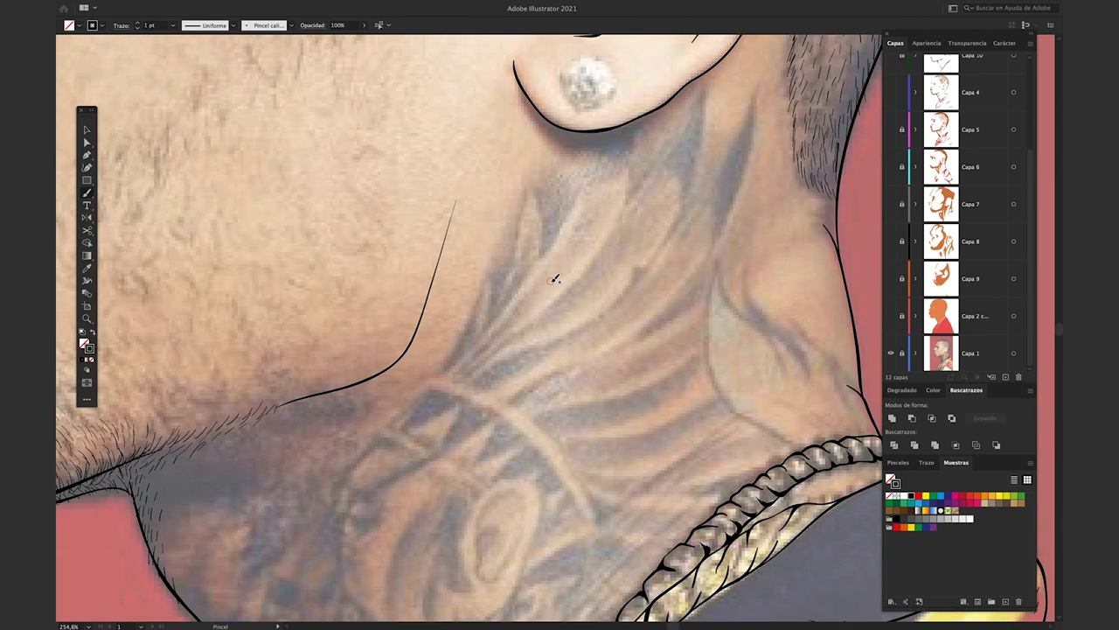
key("b")
mouse_move(447, 367)
left_mouse_down()
mouse_move(489, 273)
mouse_move(612, 130)
mouse_move(472, 367)
left_mouse_up()
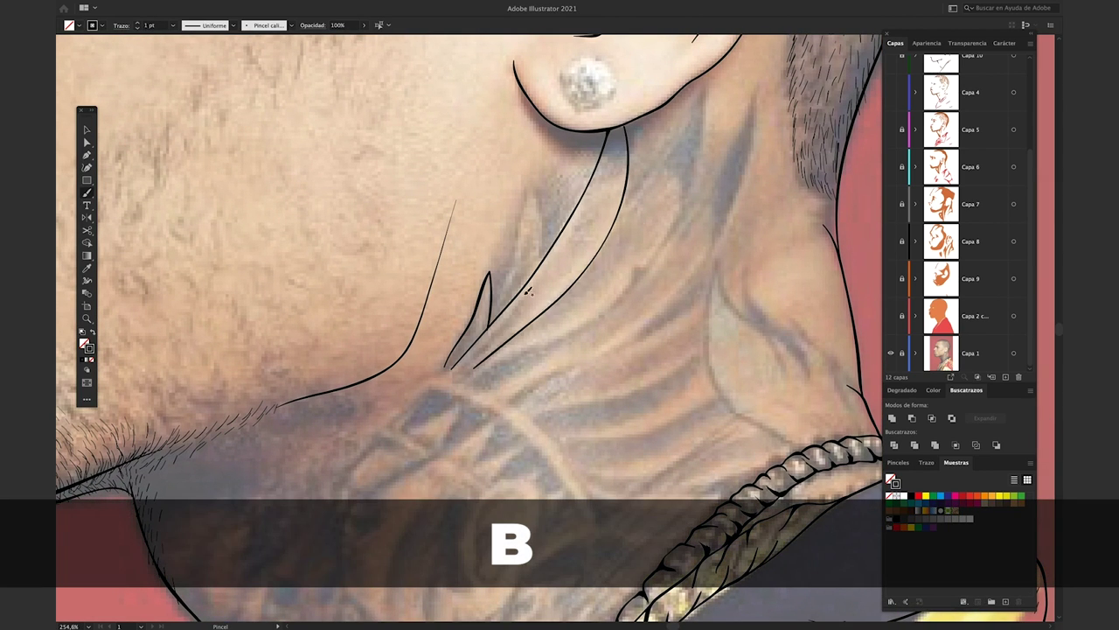
mouse_move(699, 84)
left_mouse_down()
mouse_move(472, 371)
mouse_move(757, 92)
mouse_move(676, 334)
mouse_move(638, 343)
left_mouse_up()
key("p")
left_click_drag(532, 418, 691, 363)
left_click_drag(717, 263, 792, 446)
mouse_move(719, 271)
left_mouse_down()
mouse_move(783, 367)
mouse_move(768, 317)
mouse_move(829, 377)
left_mouse_up()
left_click(737, 418, "ctrl")
key("b")
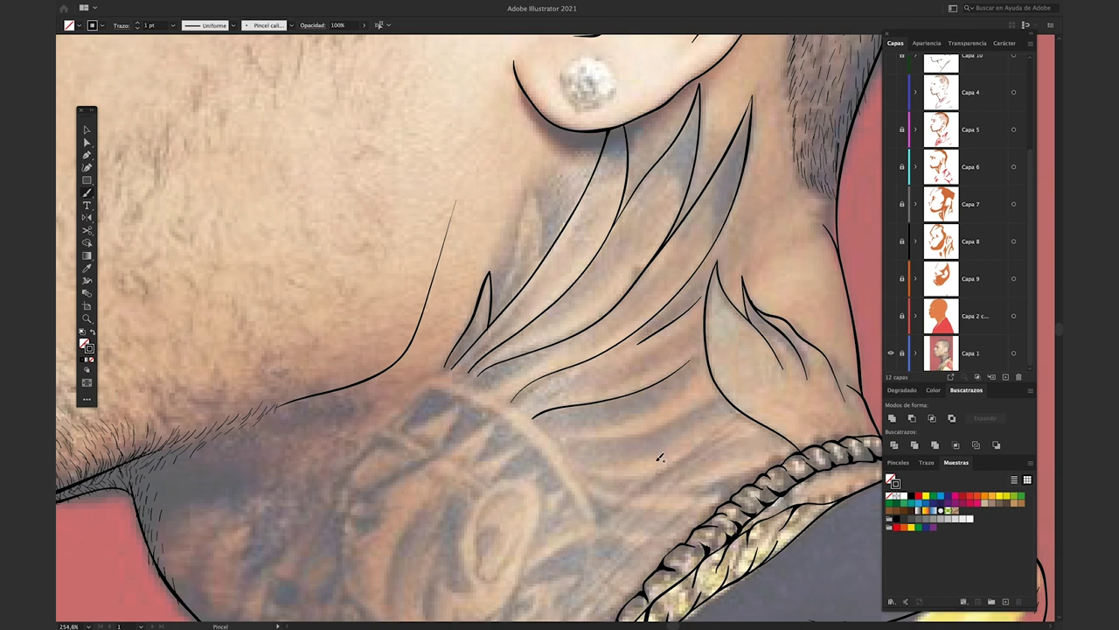
left_click_drag(772, 470, 570, 460)
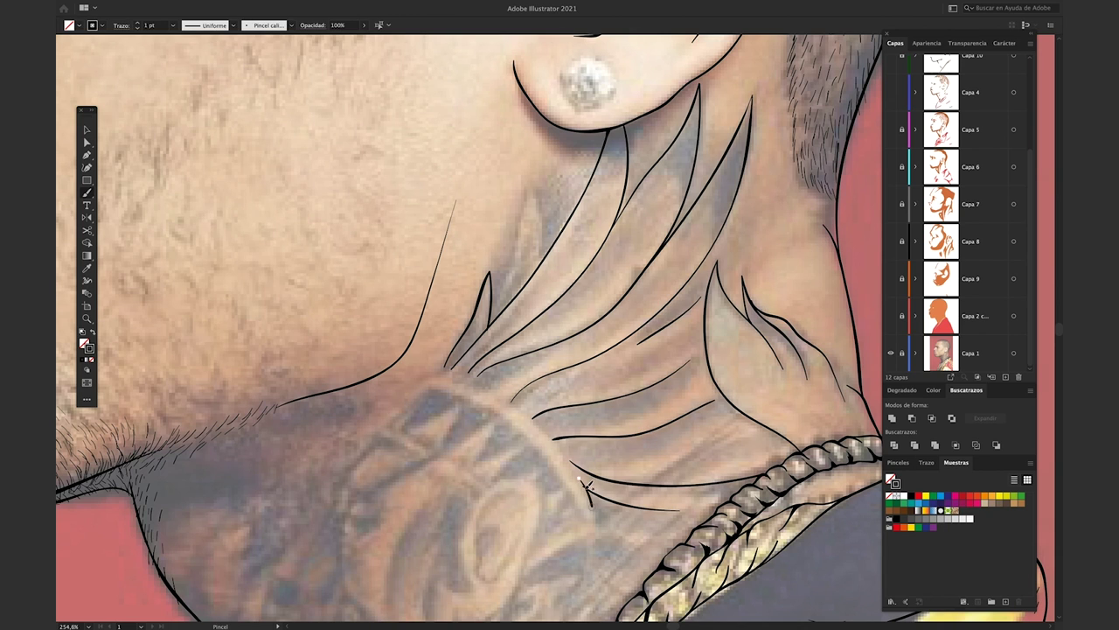
Outline the wolf's ear and the first headdress triangle above it
scroll(529, 181, "up", 2)
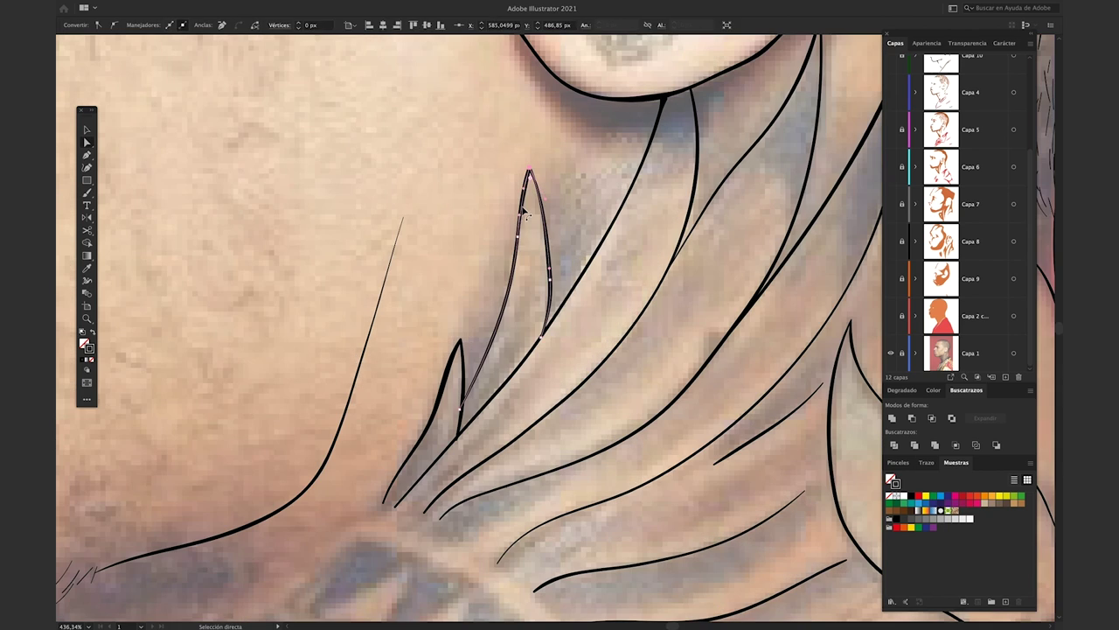
key("a")
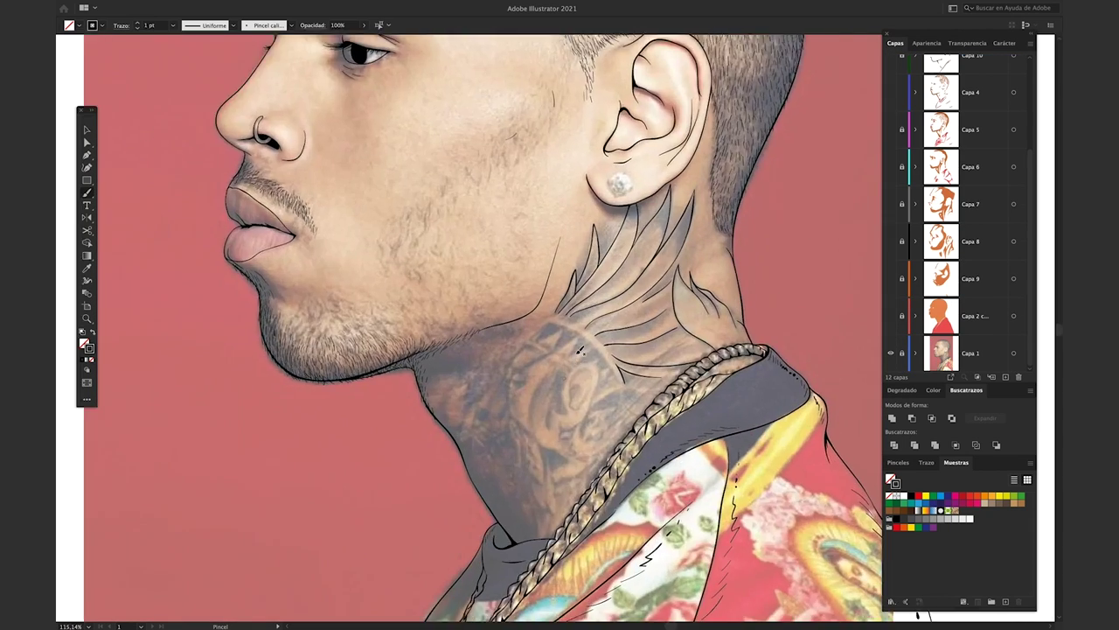
left_click_drag(481, 276, 429, 318)
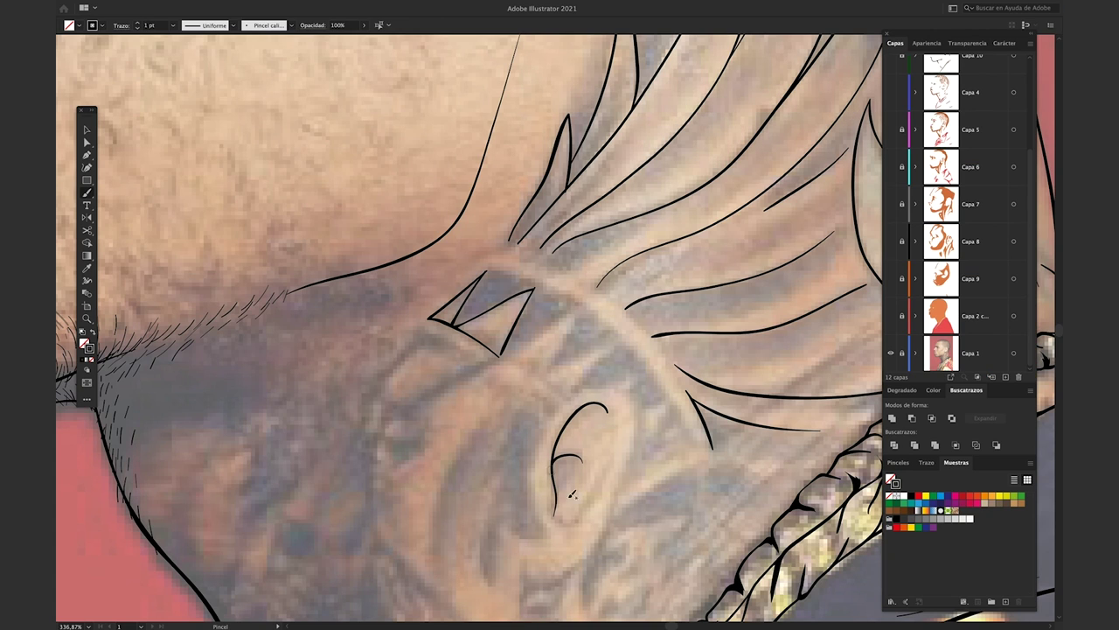
mouse_move(575, 395)
left_mouse_down()
mouse_move(548, 534)
mouse_move(631, 472)
left_mouse_up()
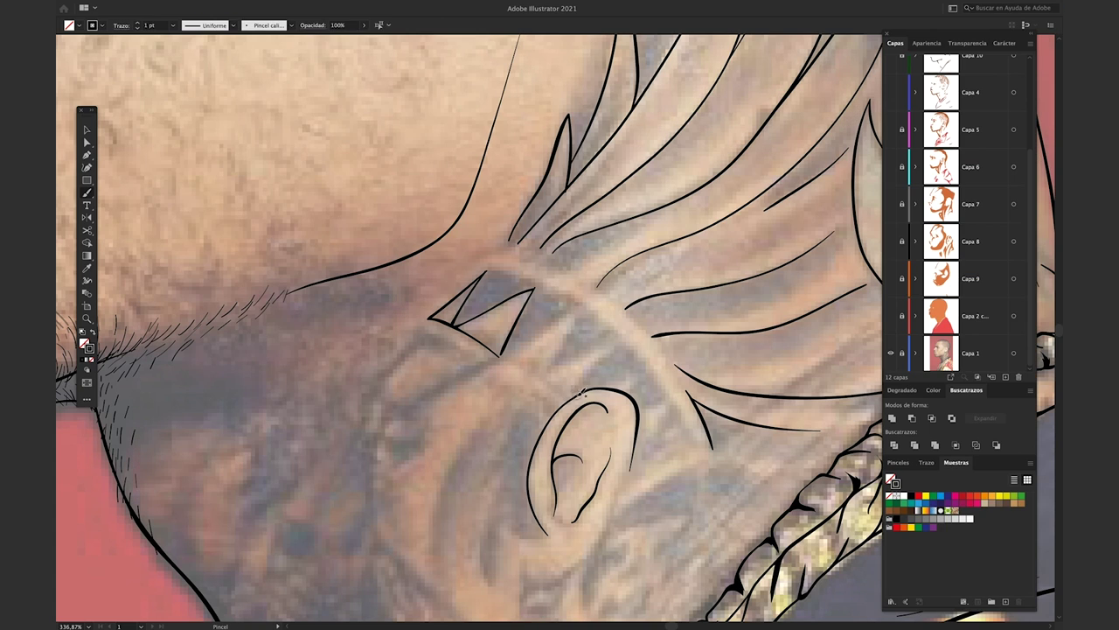
left_click_drag(575, 396, 479, 357)
left_click_drag(547, 376, 518, 353)
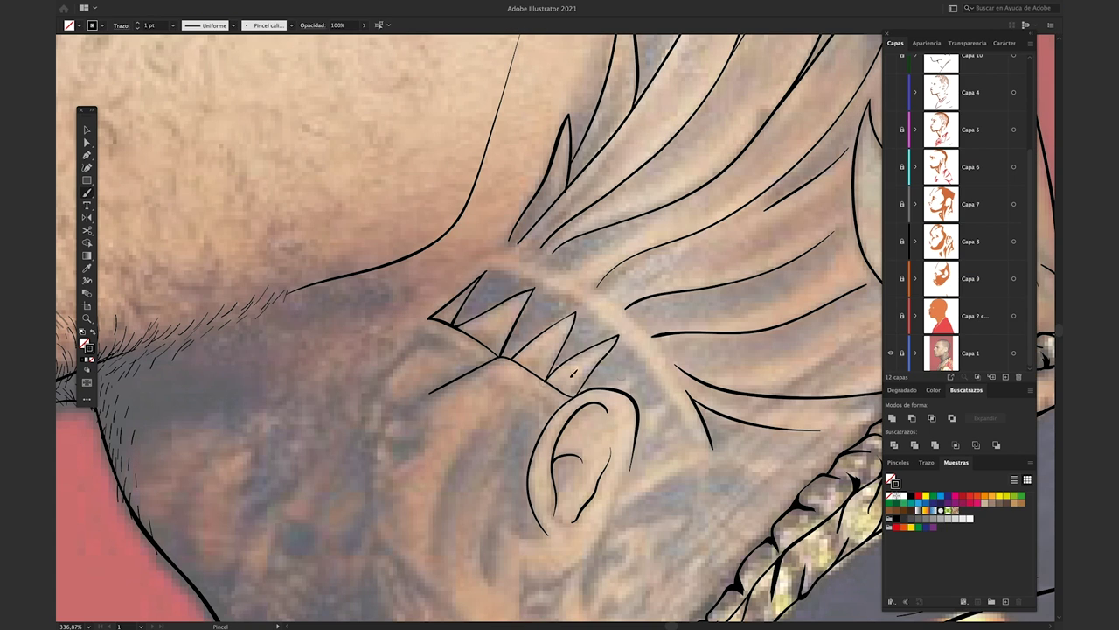
Refine the lines near the wolf's ear and add curves and details to the head
scroll(573, 374, "up", 2)
key("a")
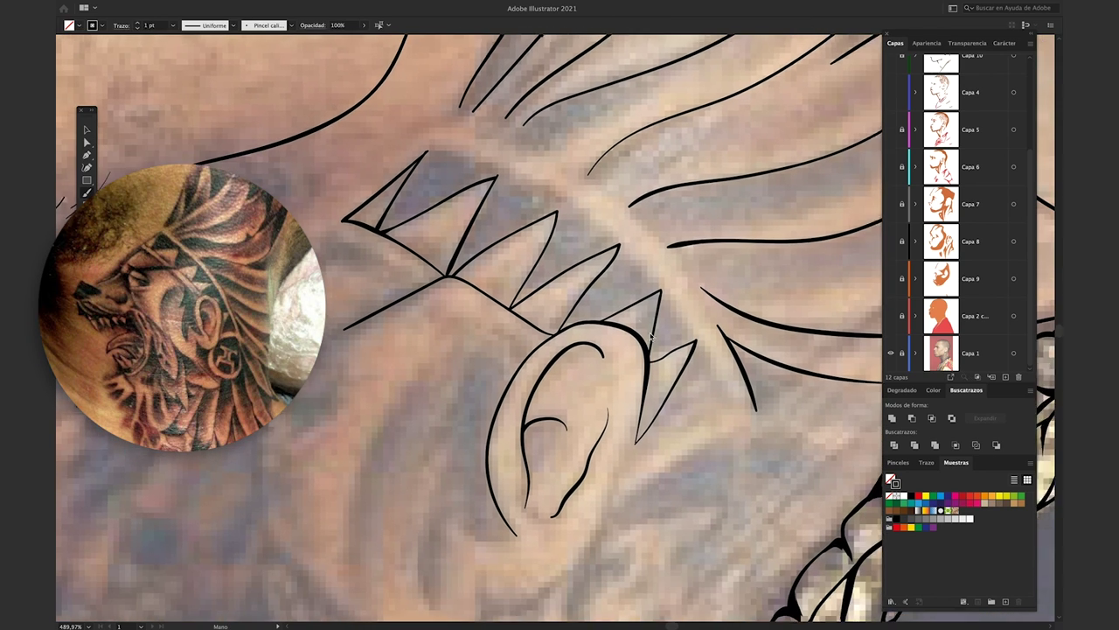
left_click_drag(734, 402, 713, 338)
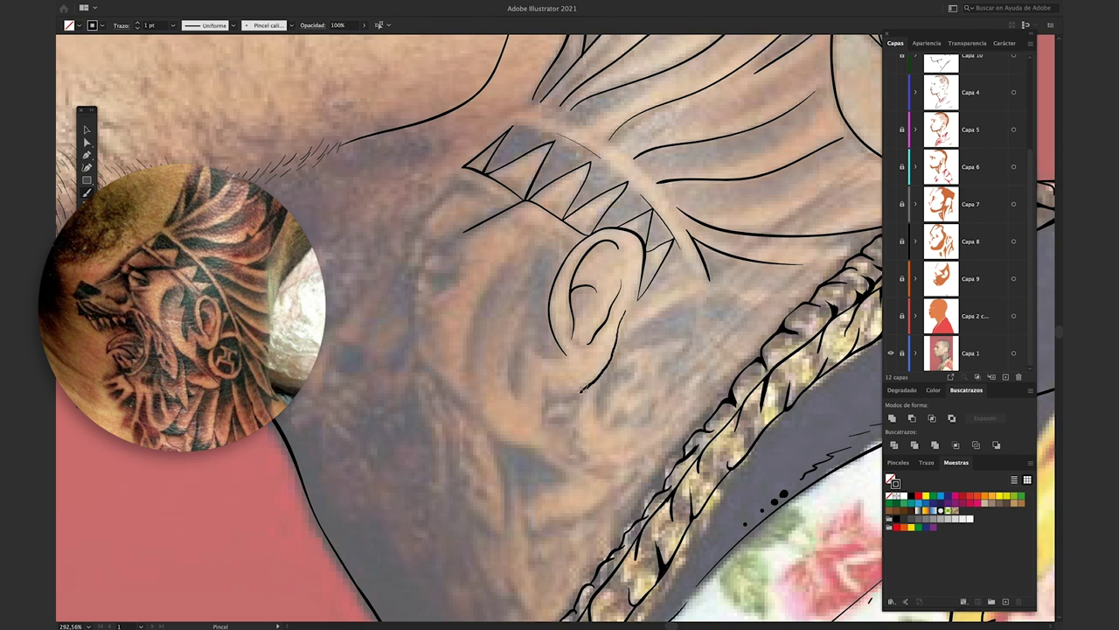
left_click_drag(635, 350, 687, 338)
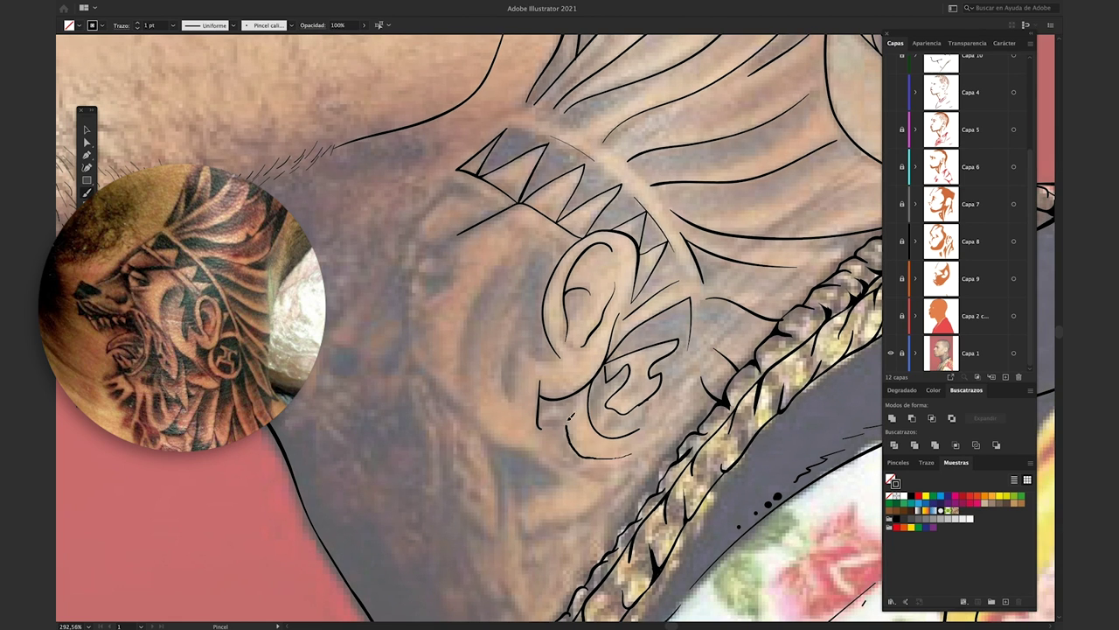
scroll(569, 418, "left", 2)
scroll(568, 418, "down", 1)
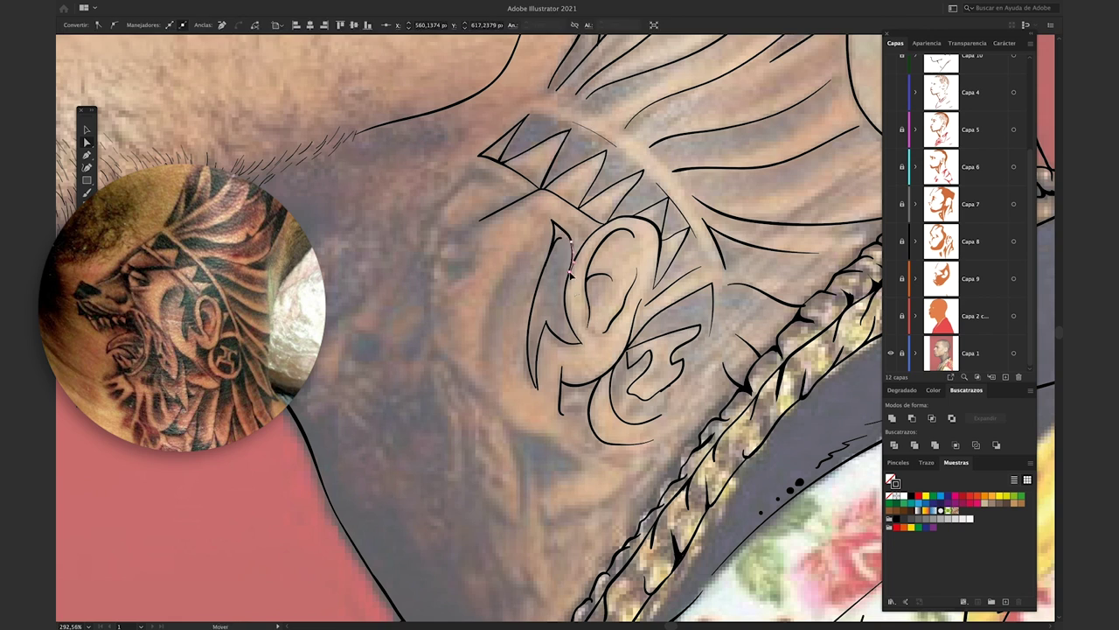
left_click_drag(525, 244, 491, 354)
left_click_drag(527, 434, 582, 470)
left_click_drag(429, 285, 433, 319)
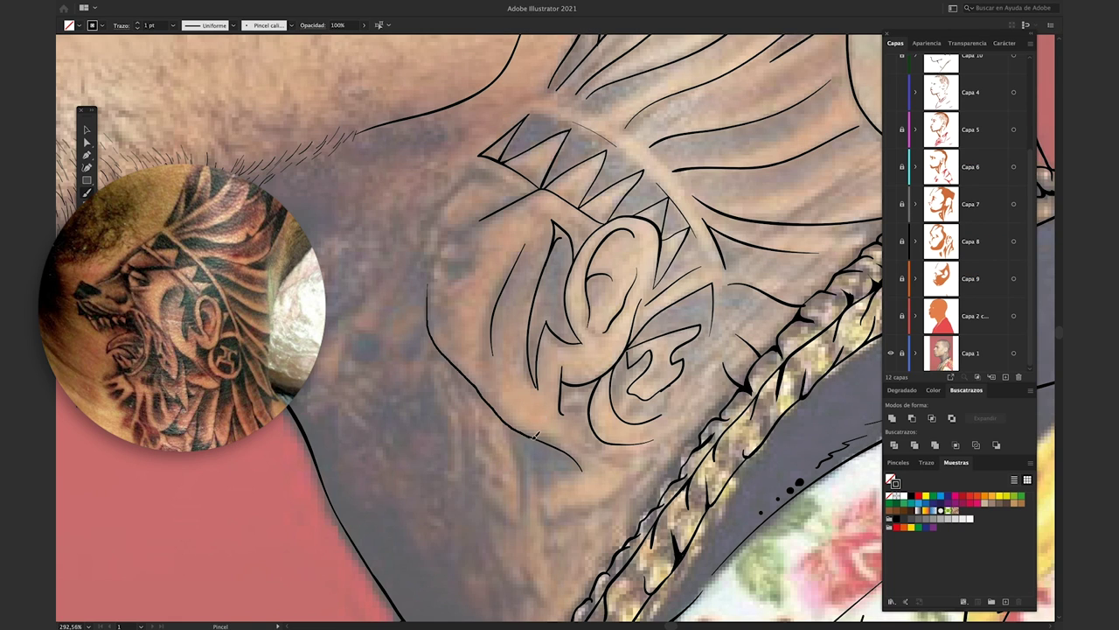
Trace the wolf's face sides, cheek, face details and jaw beneath the snout
left_click_drag(521, 446, 537, 591)
left_click_drag(532, 453, 549, 563)
scroll(478, 384, "down", 3)
scroll(477, 385, "left", 1)
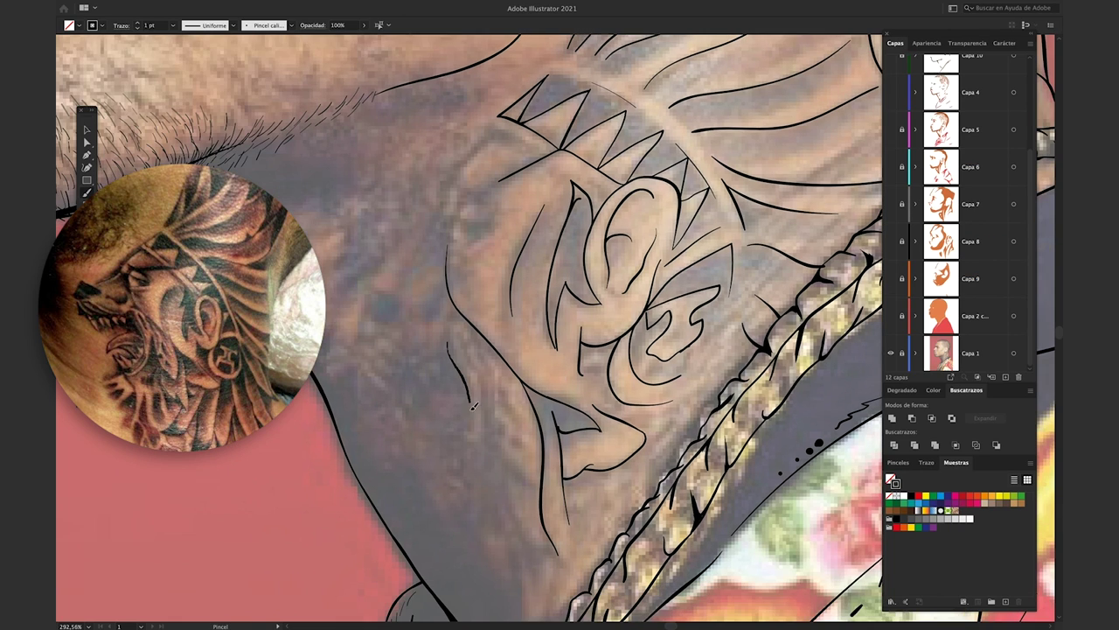
left_click_drag(520, 464, 481, 357)
scroll(500, 417, "down", 2)
scroll(500, 417, "left", 2)
left_click_drag(482, 298, 439, 313)
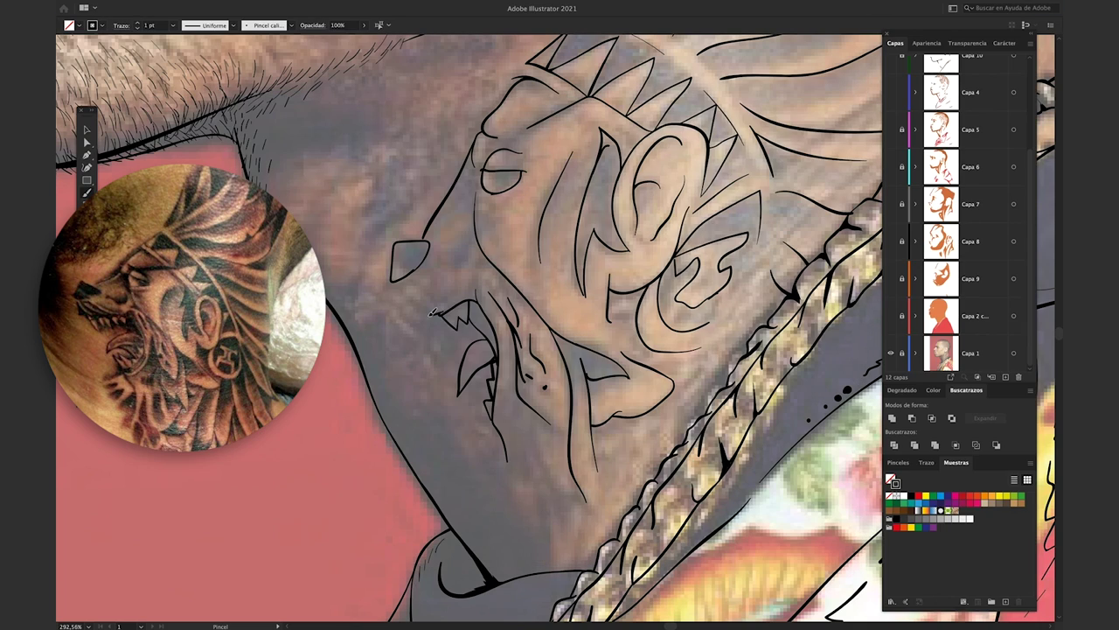
left_click_drag(402, 294, 444, 322)
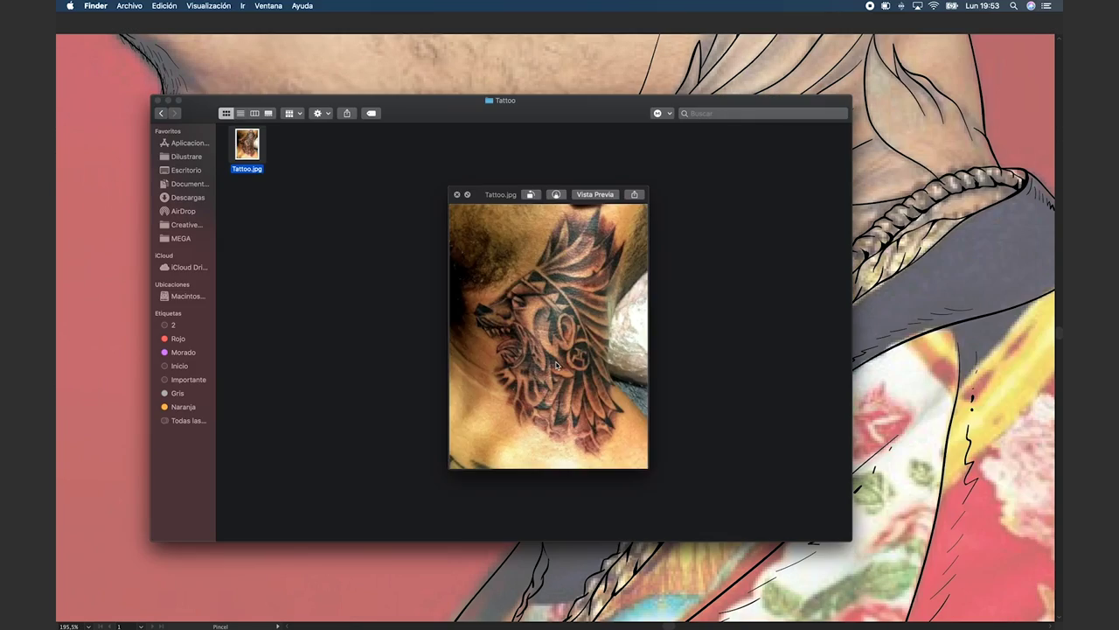
scroll(579, 327, "right", 3)
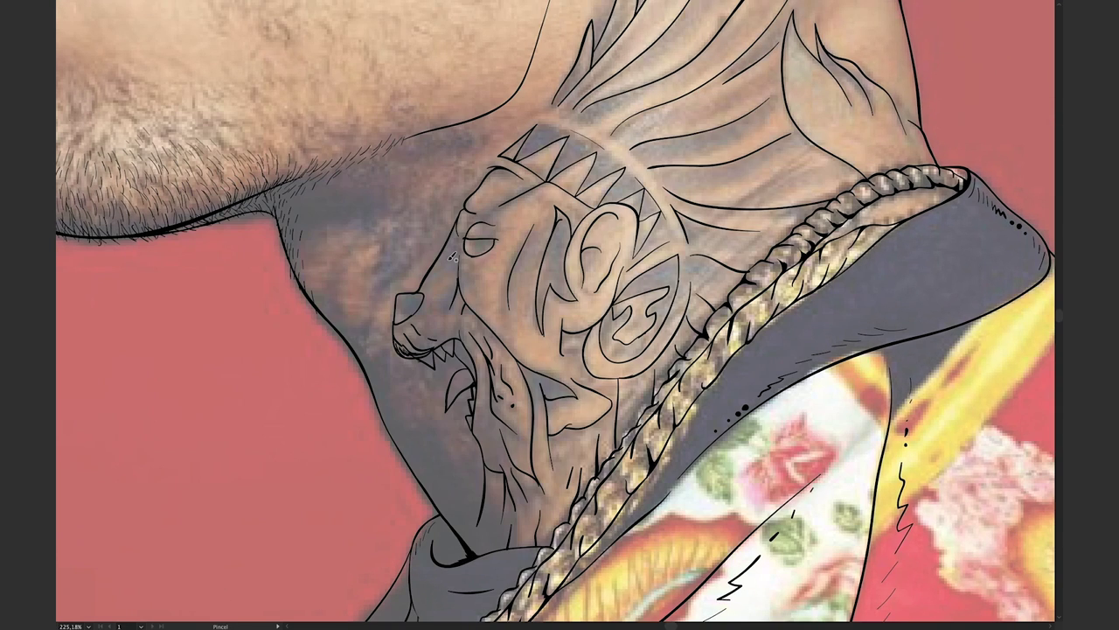
Zoom out to the whole portrait with panels restored and the artboard fitted
key("ctrl+0")
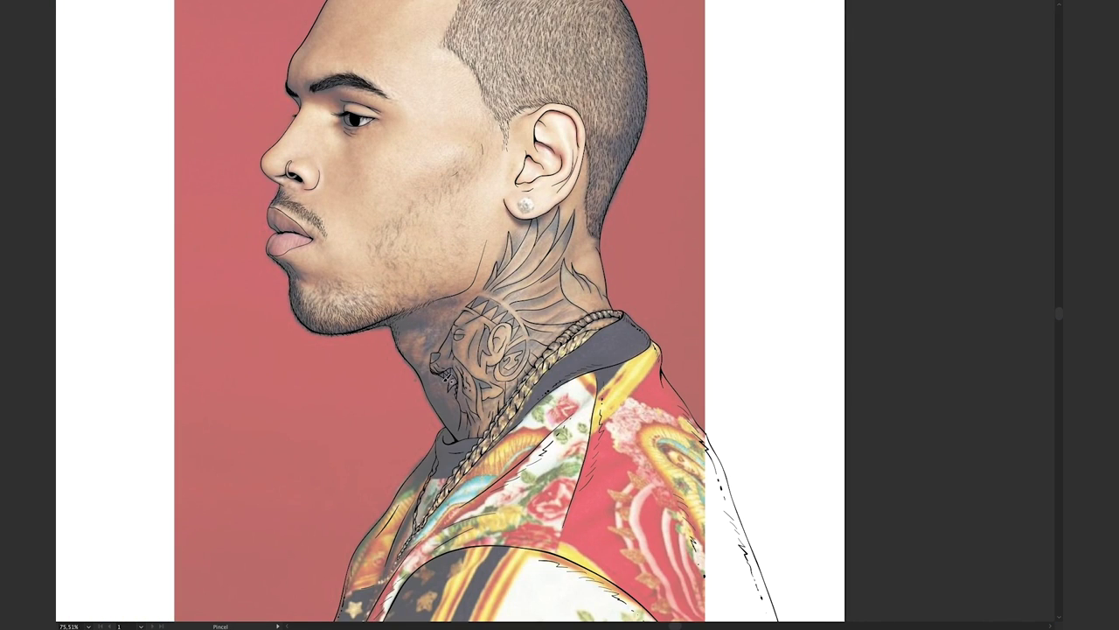
key("f")
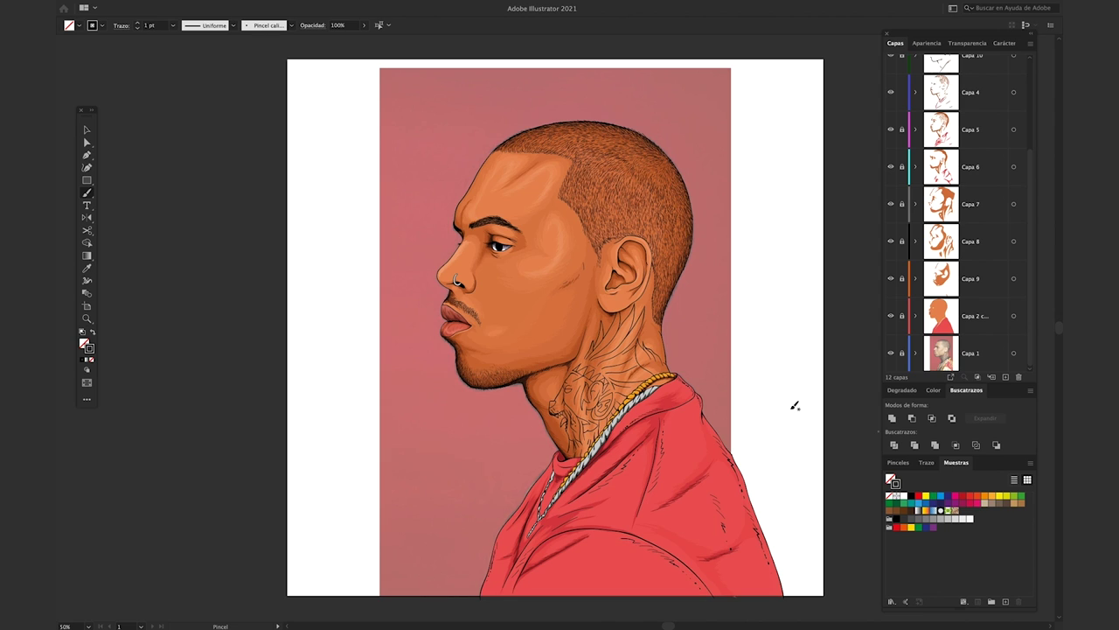
Show the photo again and fill the two upper feather tips with solid black
left_click(890, 353)
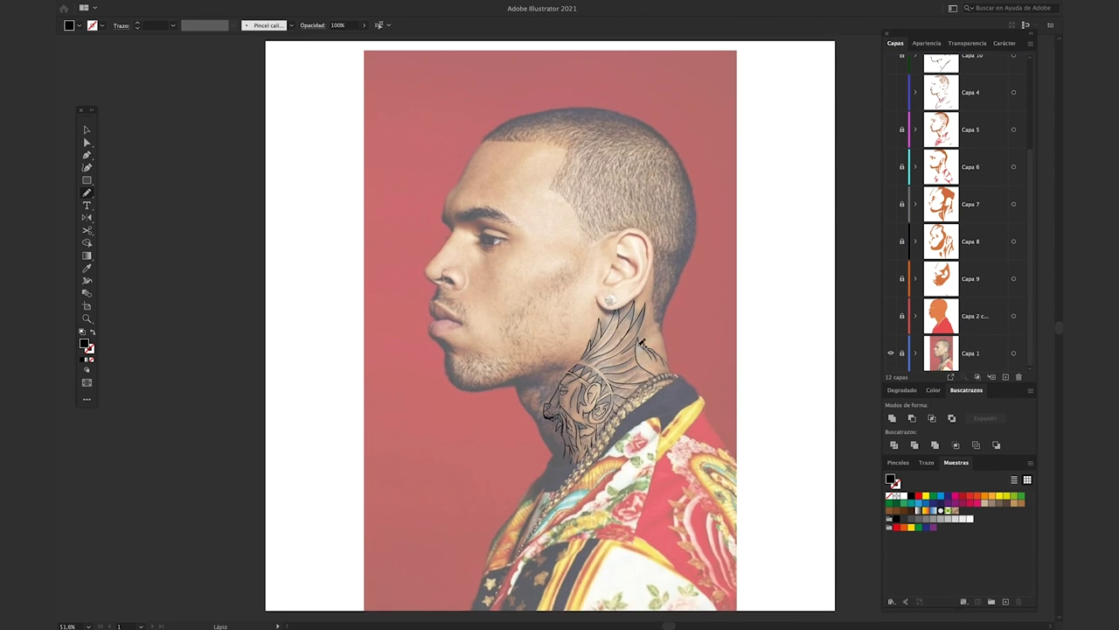
scroll(618, 249, "up", 5)
key("Tab")
scroll(619, 248, "up", 4)
scroll(619, 248, "up", 2)
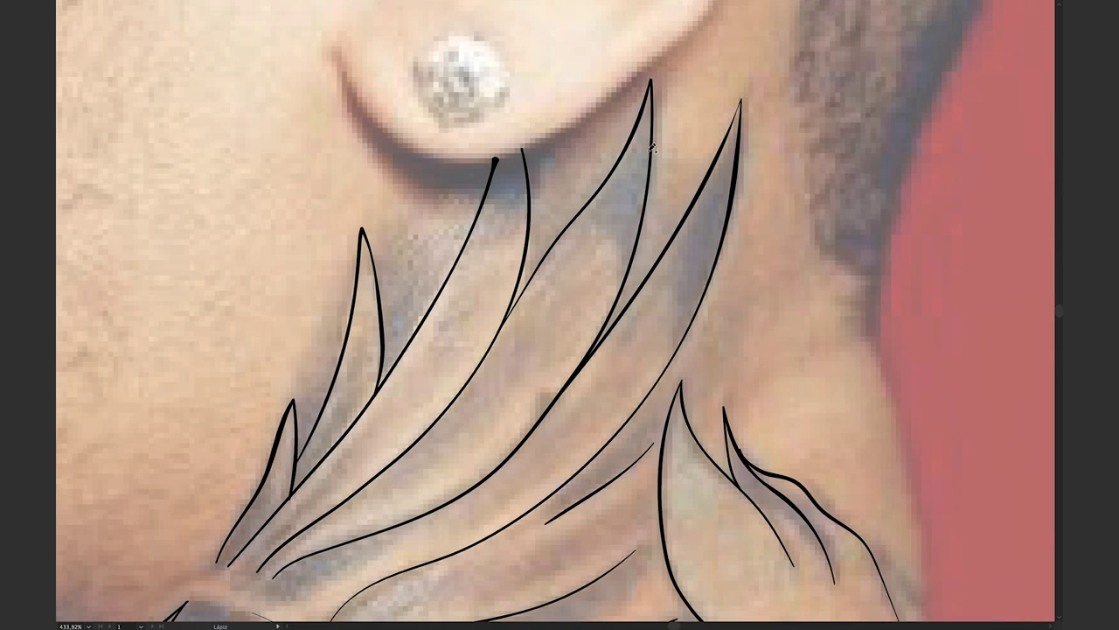
left_click_drag(645, 173, 654, 214)
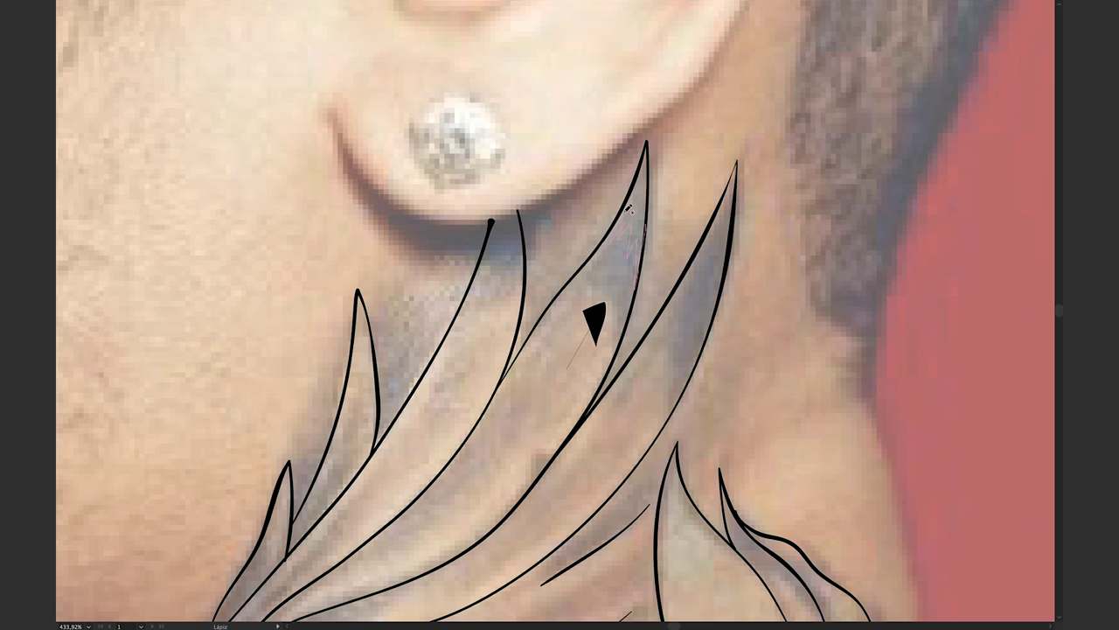
left_click_drag(648, 187, 629, 253)
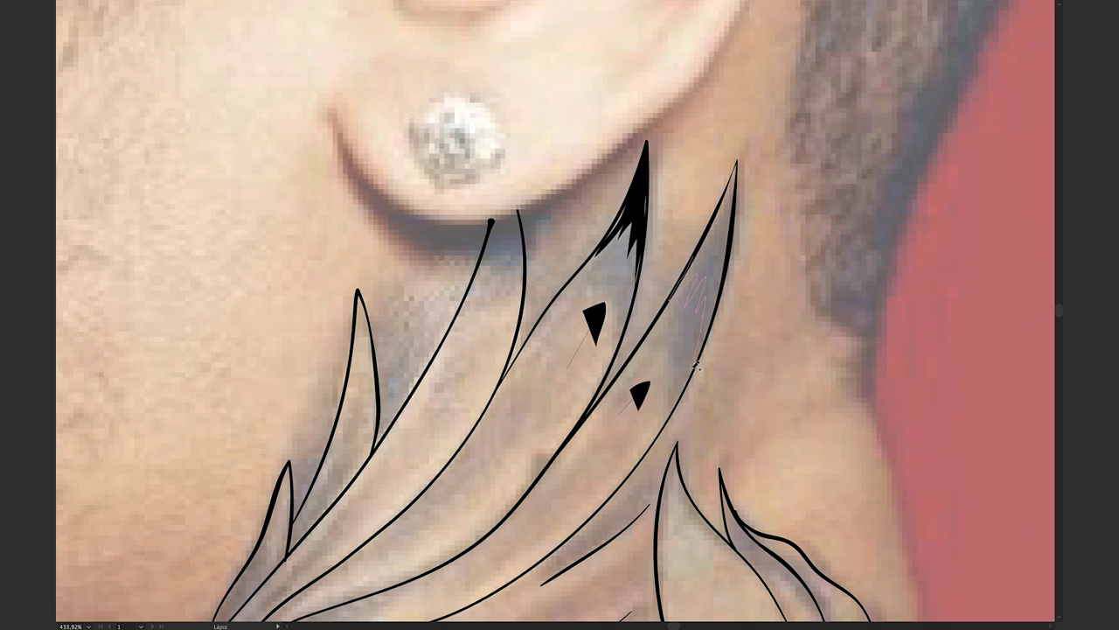
left_click_drag(741, 157, 662, 244)
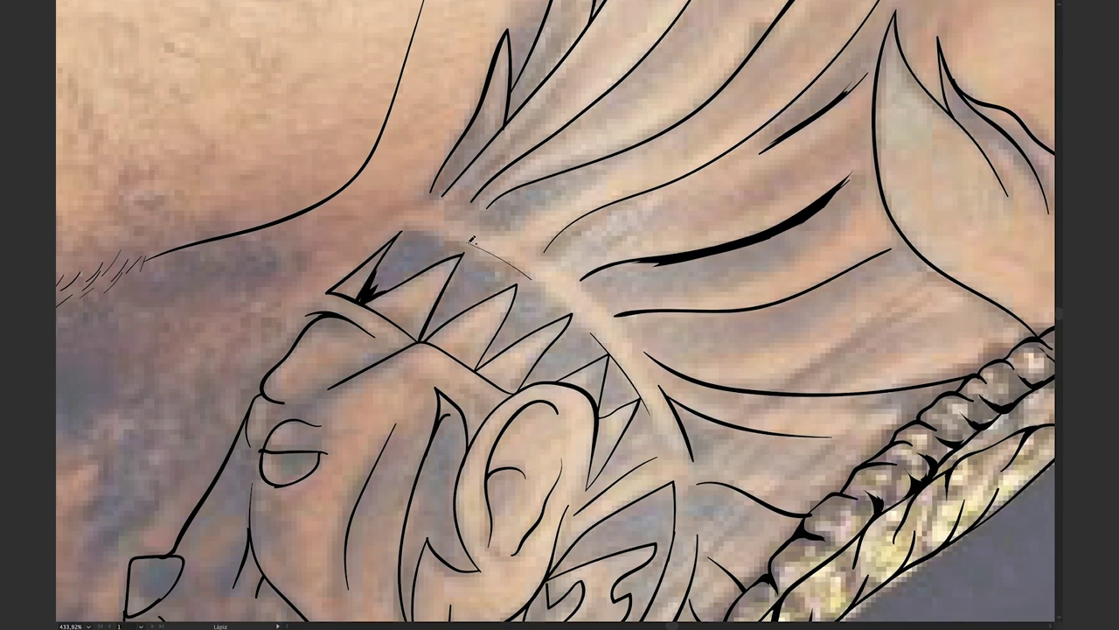
Thicken the arc above the wolf's teeth with heavy black strokes
mouse_move(470, 238)
left_mouse_down()
mouse_move(398, 229)
mouse_move(530, 278)
left_mouse_up()
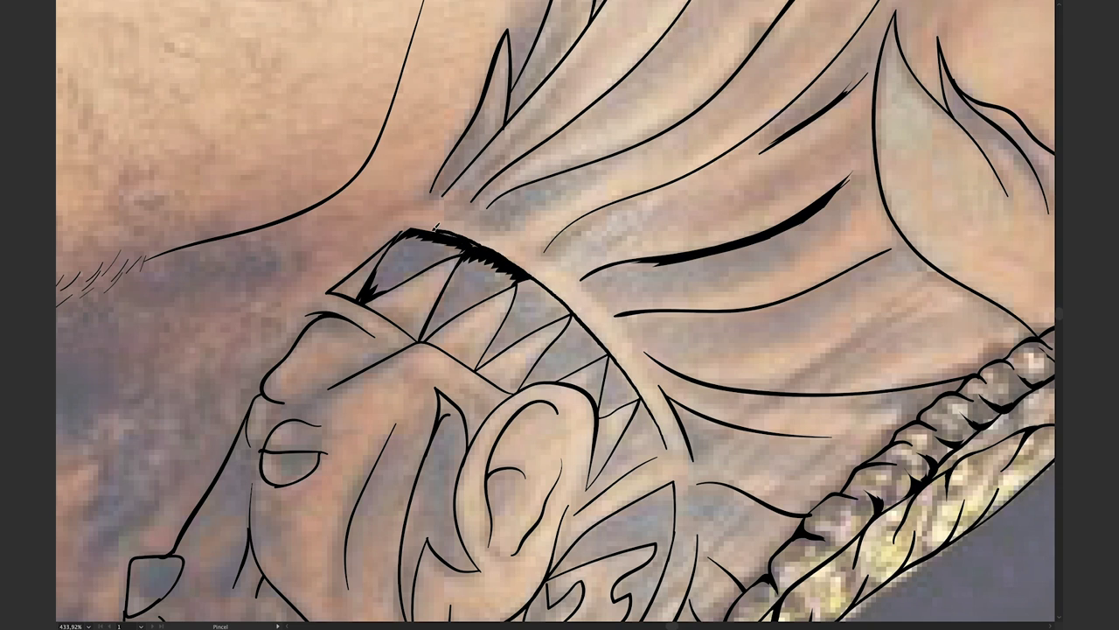
left_click_drag(575, 308, 609, 353)
left_click_drag(633, 390, 668, 458)
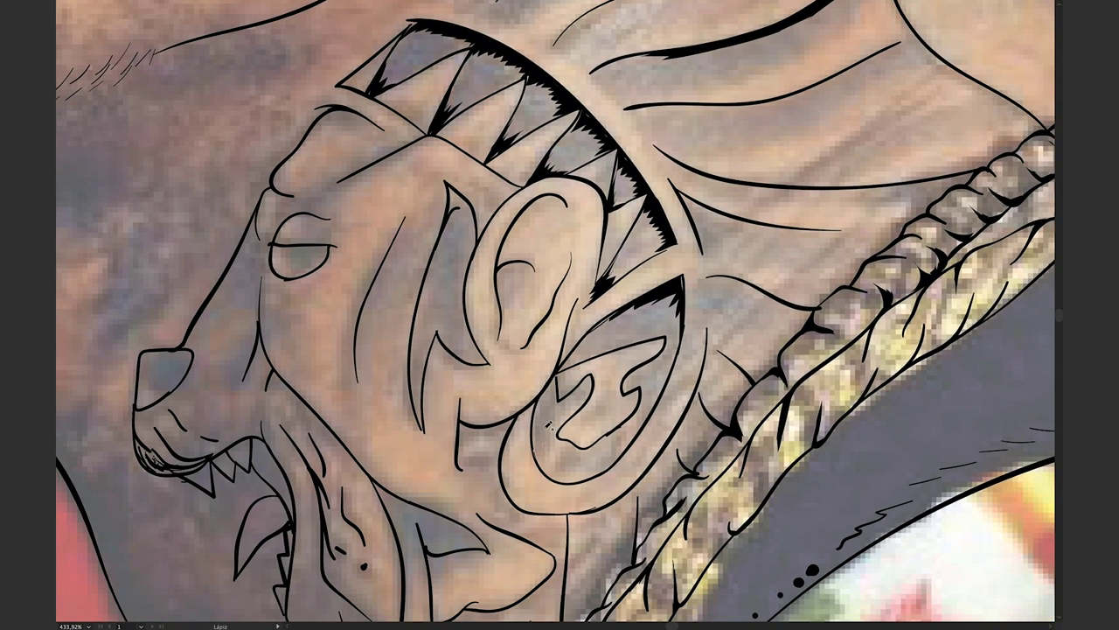
Thicken the ear outlines and cheek-fold lines with heavy black strokes
left_click_drag(535, 418, 603, 468)
left_click_drag(632, 308, 584, 340)
left_click_drag(502, 272, 534, 262)
left_click_drag(437, 324, 483, 362)
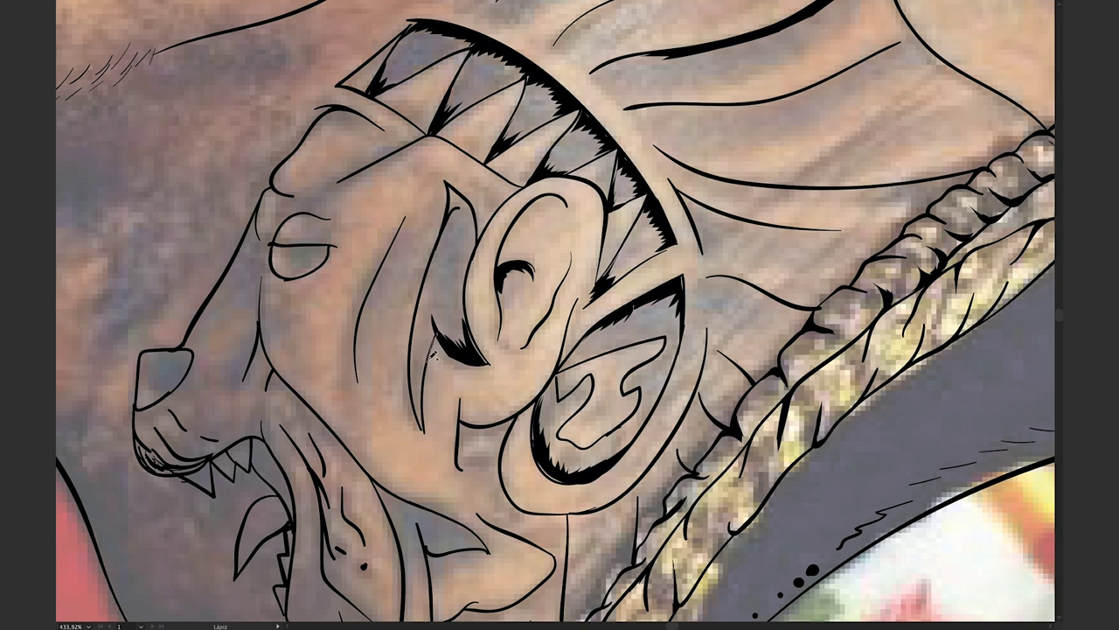
left_click_drag(431, 324, 418, 430)
left_click_drag(446, 188, 437, 279)
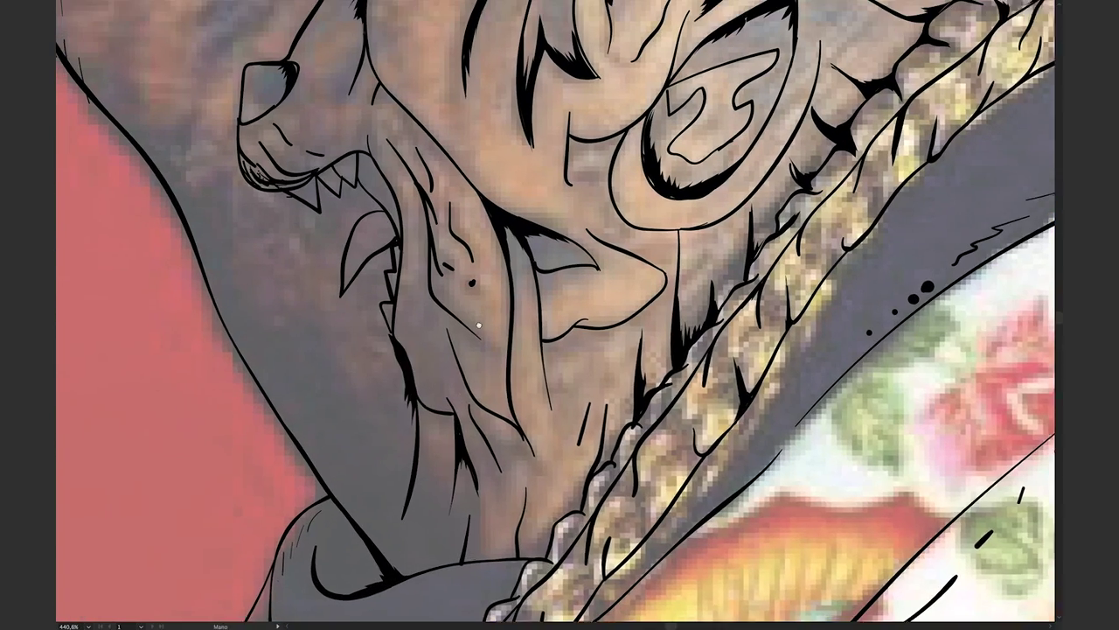
left_click_drag(479, 325, 540, 397)
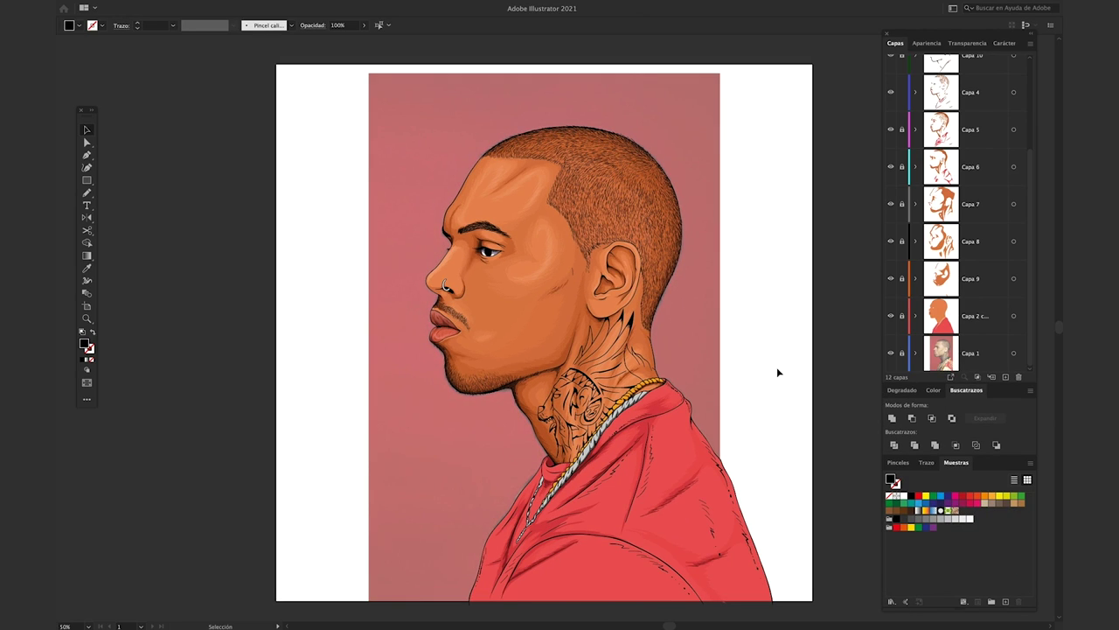
Create a layer directly under Tattoos and name it 'Color y Det'
scroll(1006, 175, "up", 5)
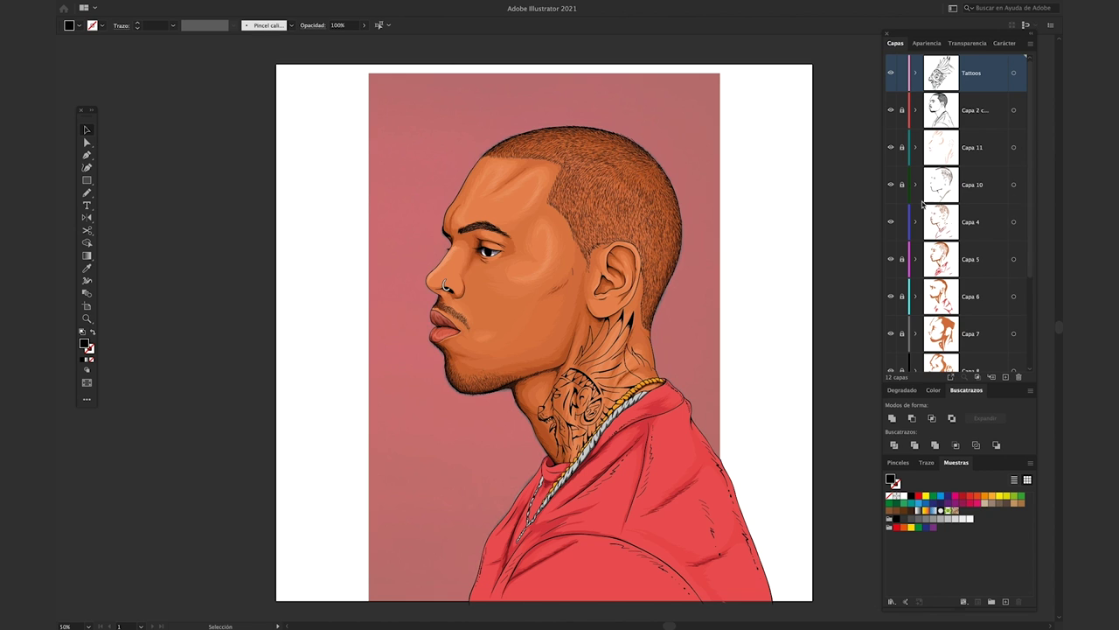
left_click(1005, 378)
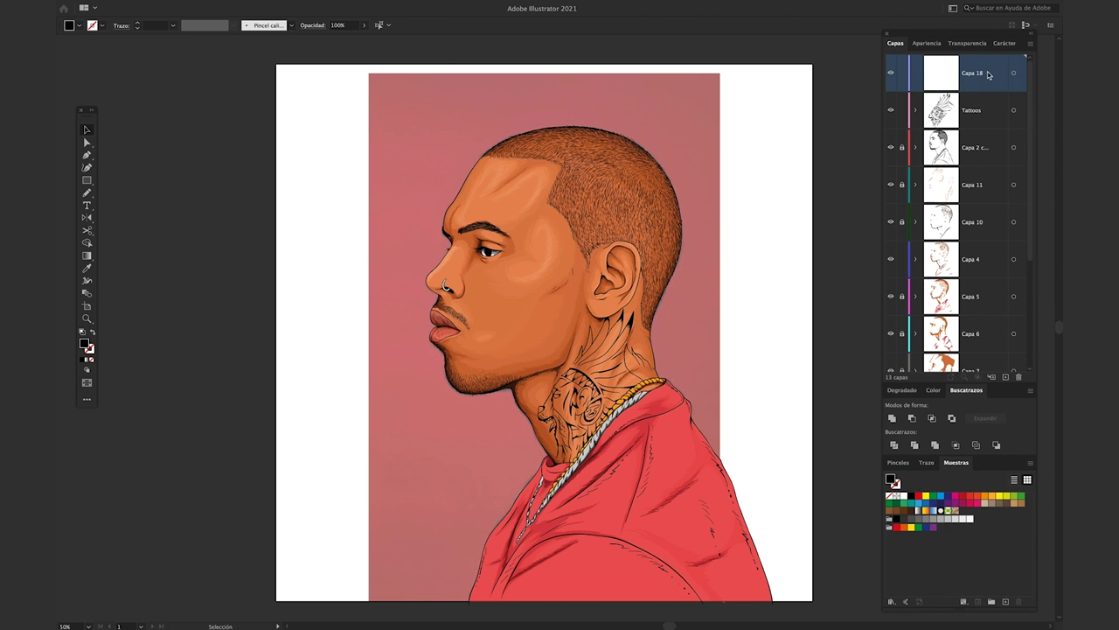
left_click_drag(981, 79, 966, 116)
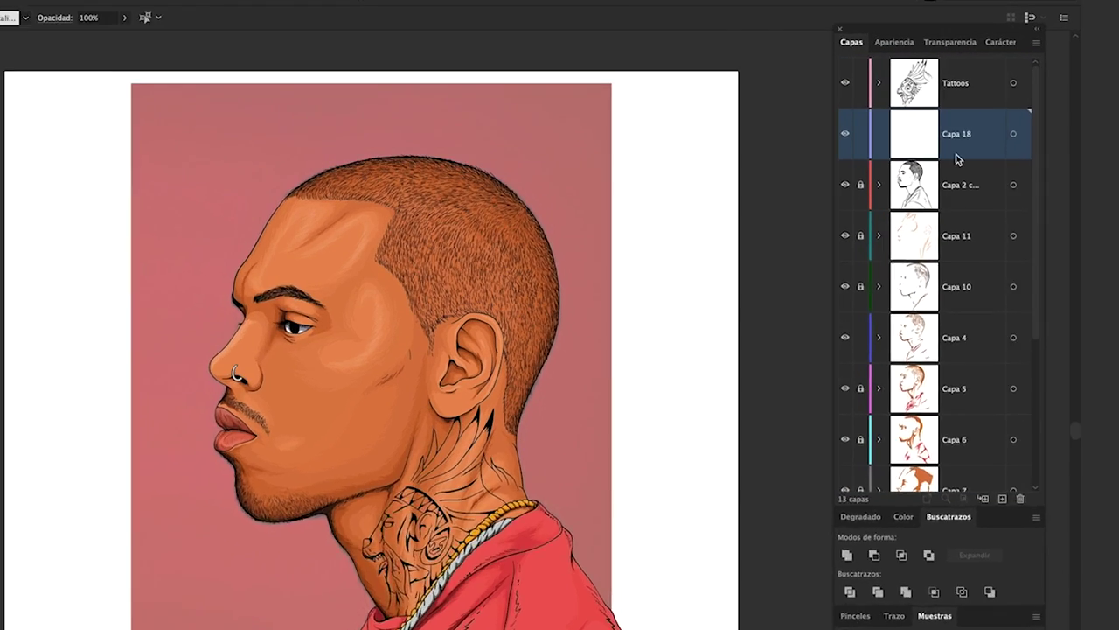
double_click(970, 110)
type("Color y Det")
key("Return")
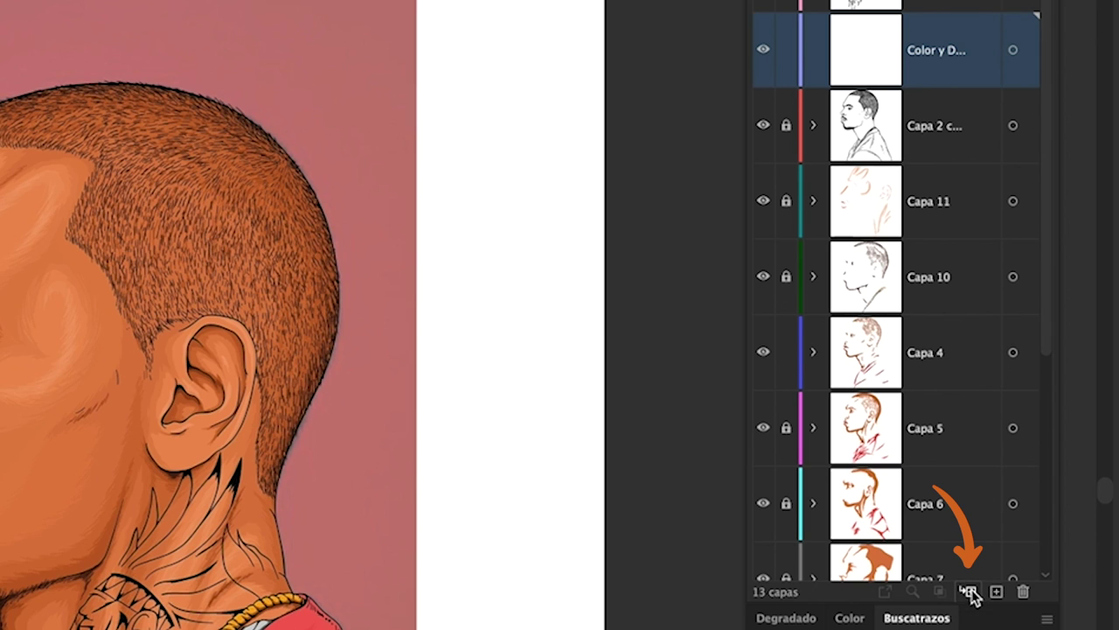
Create a sublayer inside Color y Det and set its opacity to 45%
left_click(968, 592)
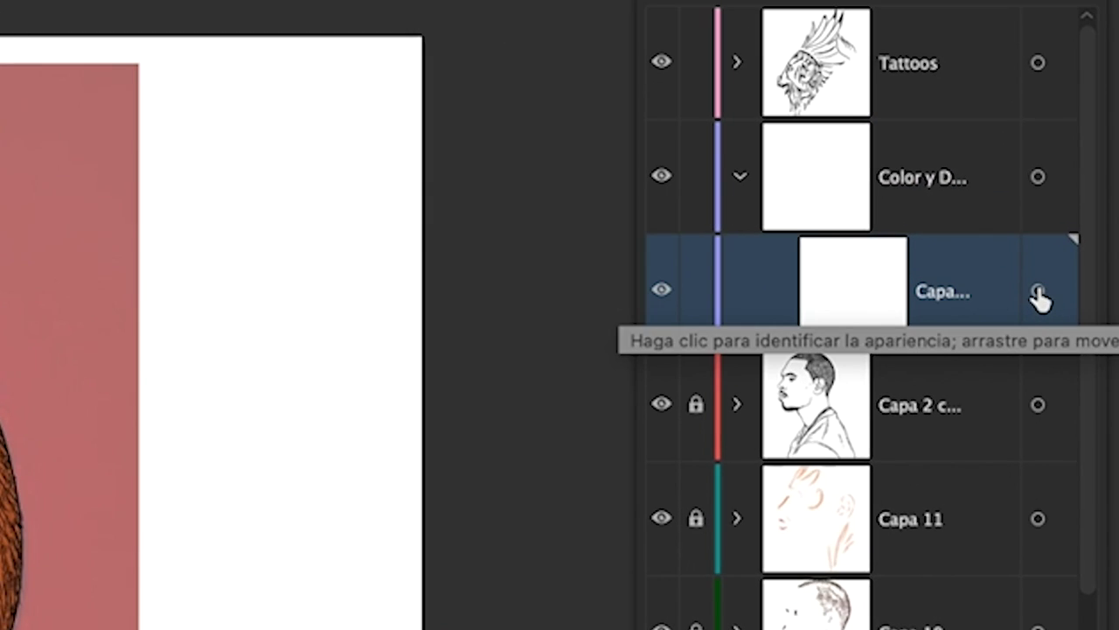
left_click(1038, 292)
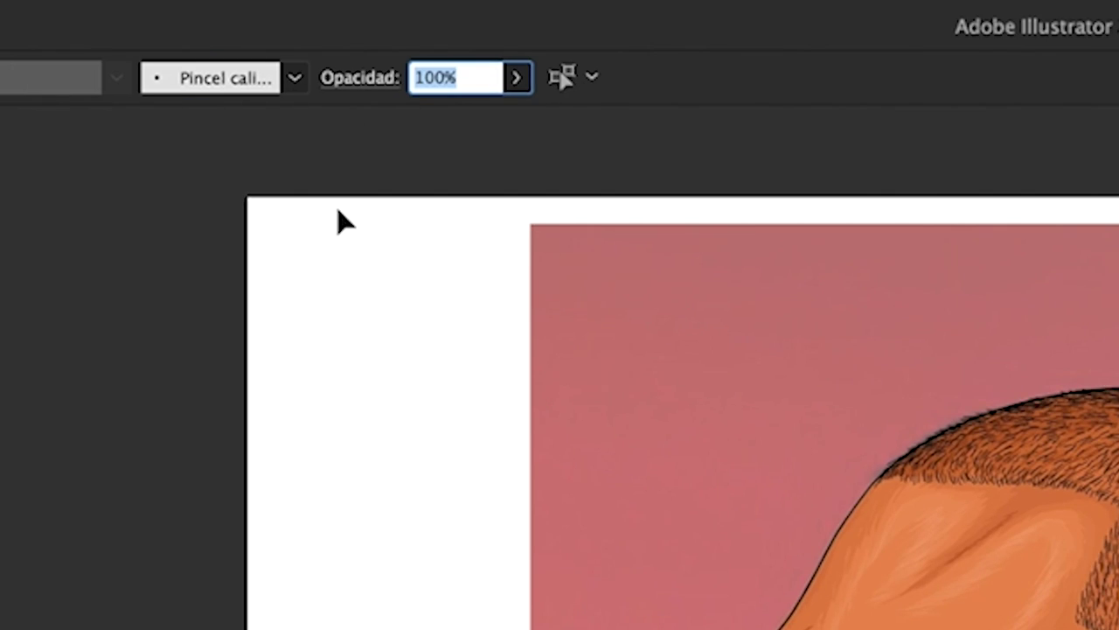
type("45")
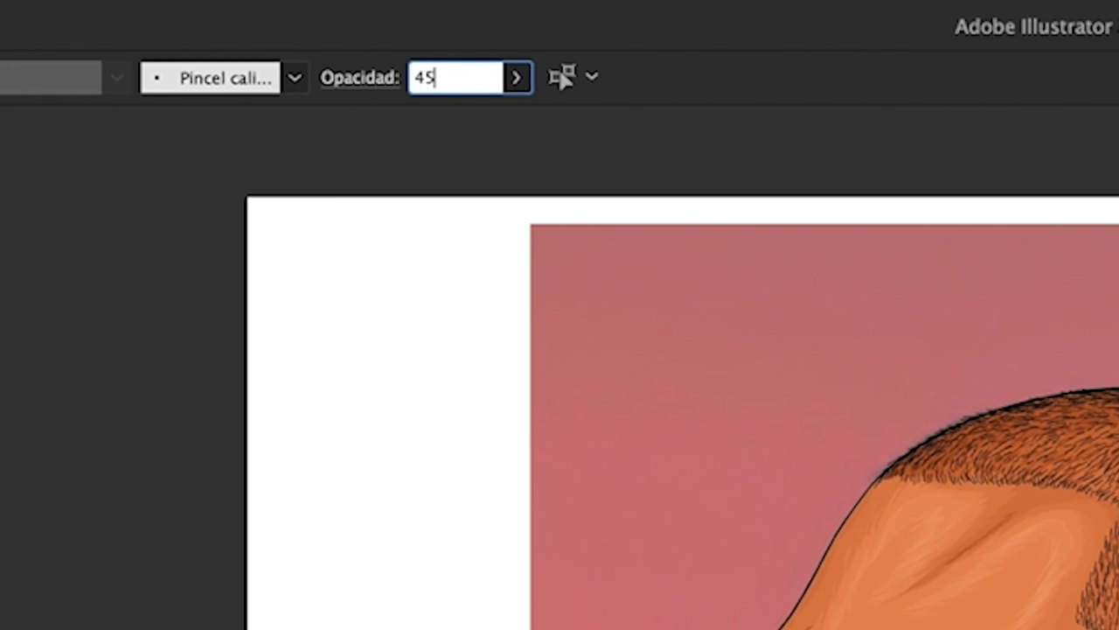
key("Return")
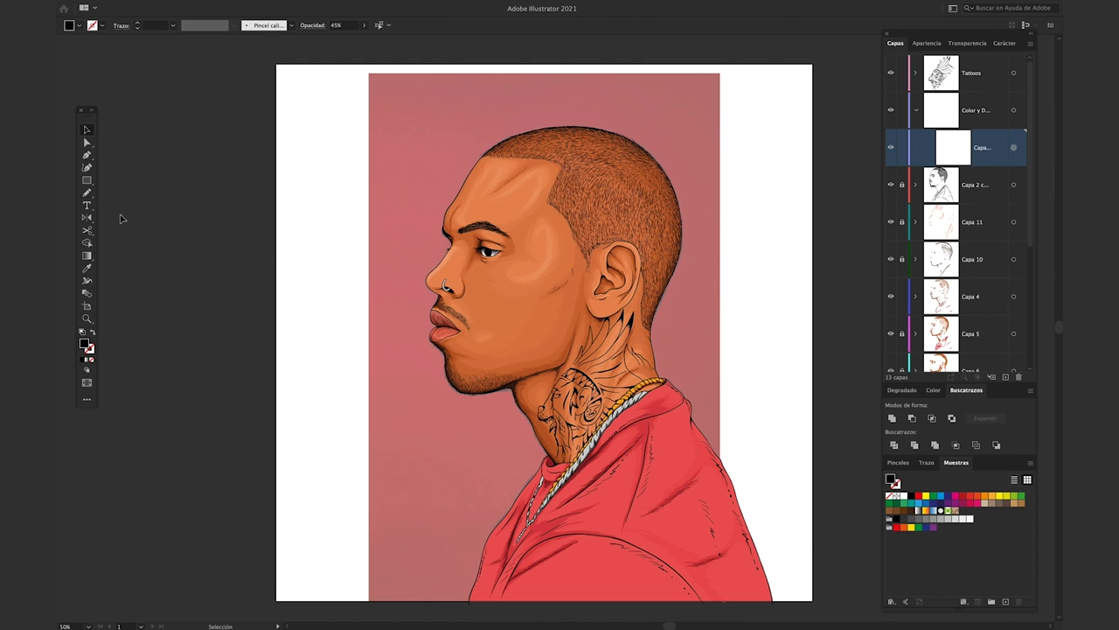
Use the Pencil tool with a dark reddish-brown colour, hex 4c130a
left_click(87, 193)
double_click(87, 346)
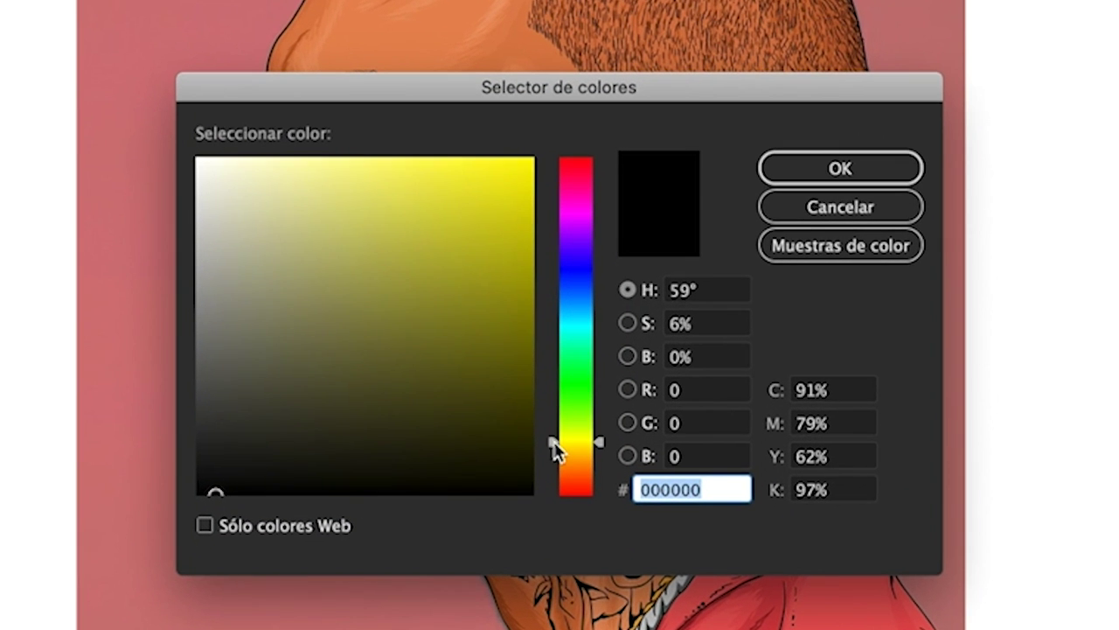
left_click_drag(559, 364, 563, 373)
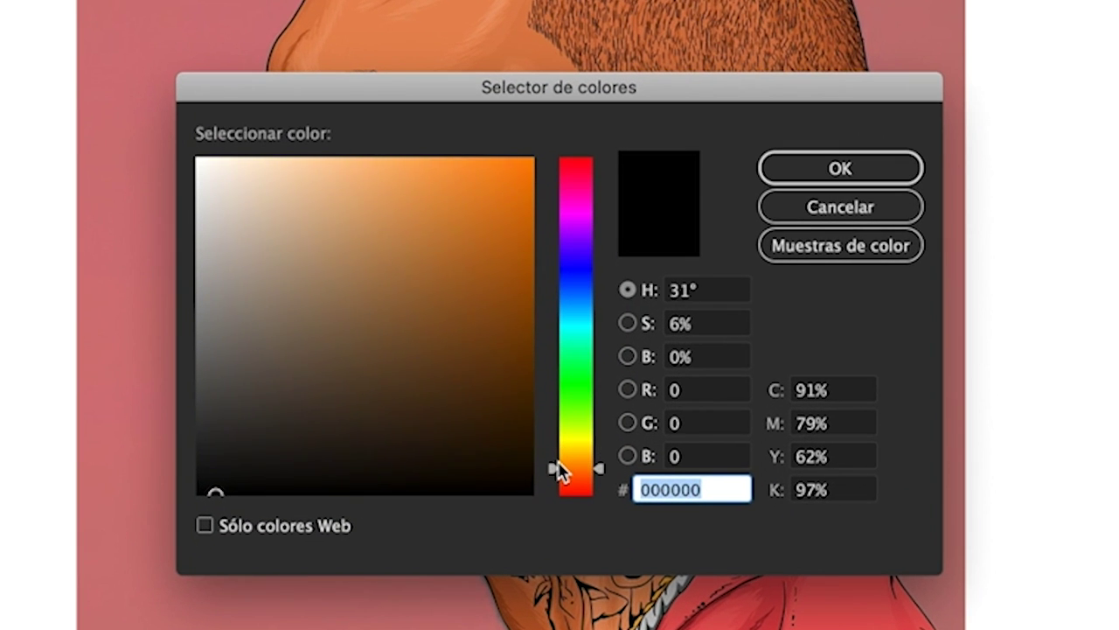
left_click_drag(559, 470, 554, 483)
left_click_drag(487, 375, 487, 401)
left_click_drag(551, 482, 550, 489)
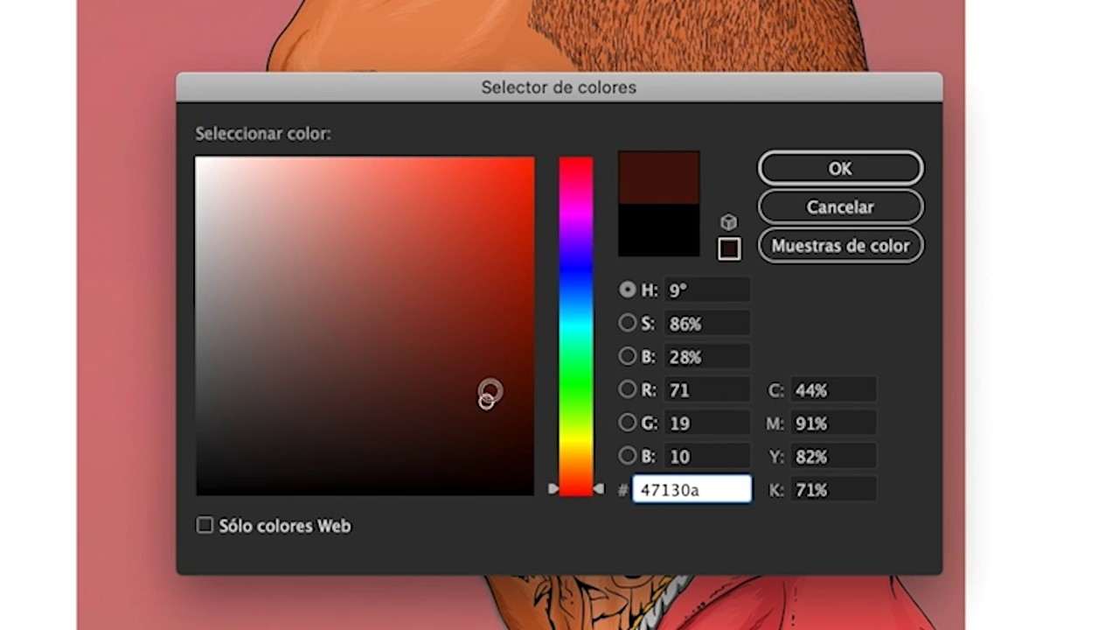
mouse_move(487, 395)
left_mouse_down()
mouse_move(487, 383)
mouse_move(494, 395)
left_mouse_up()
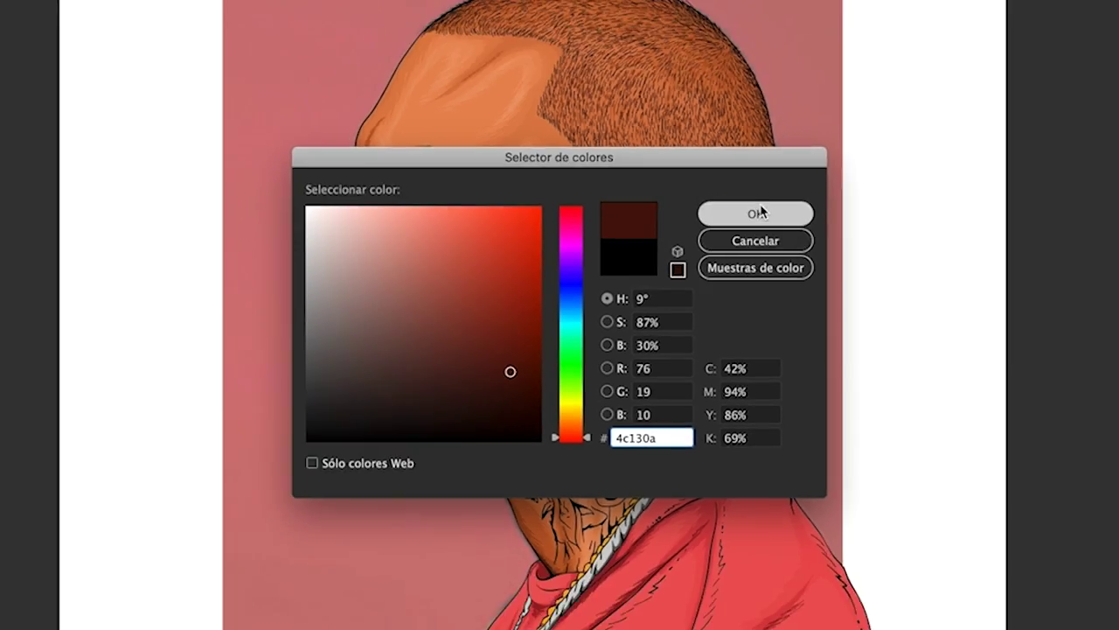
left_click(840, 168)
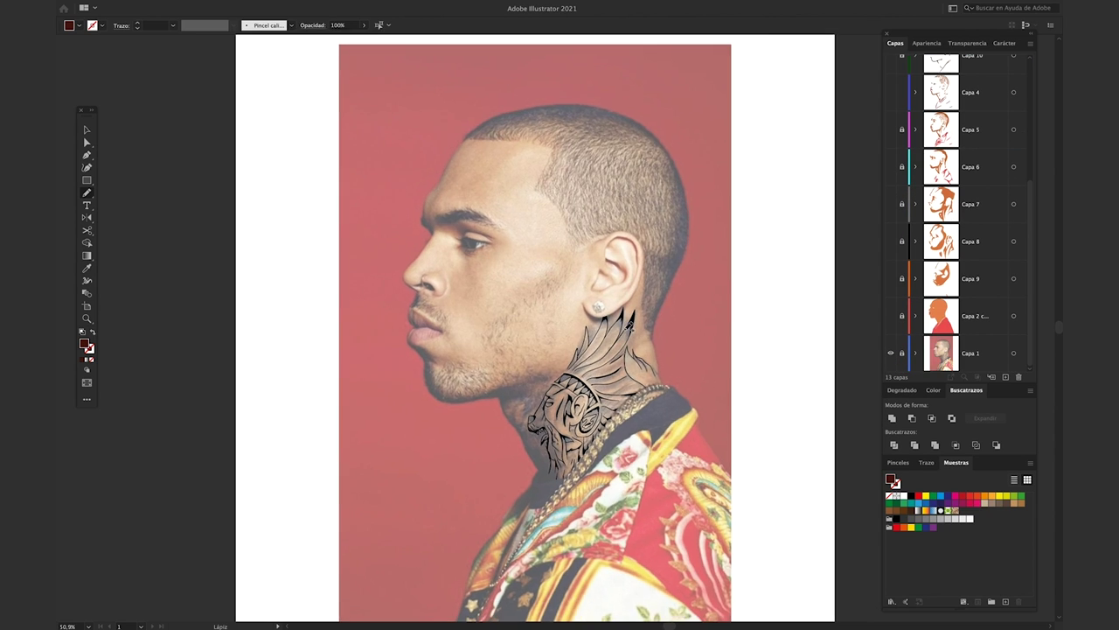
Shade the feather tips and lower feathers with brown pencil strokes
key("Tab")
scroll(599, 284, "up", 8)
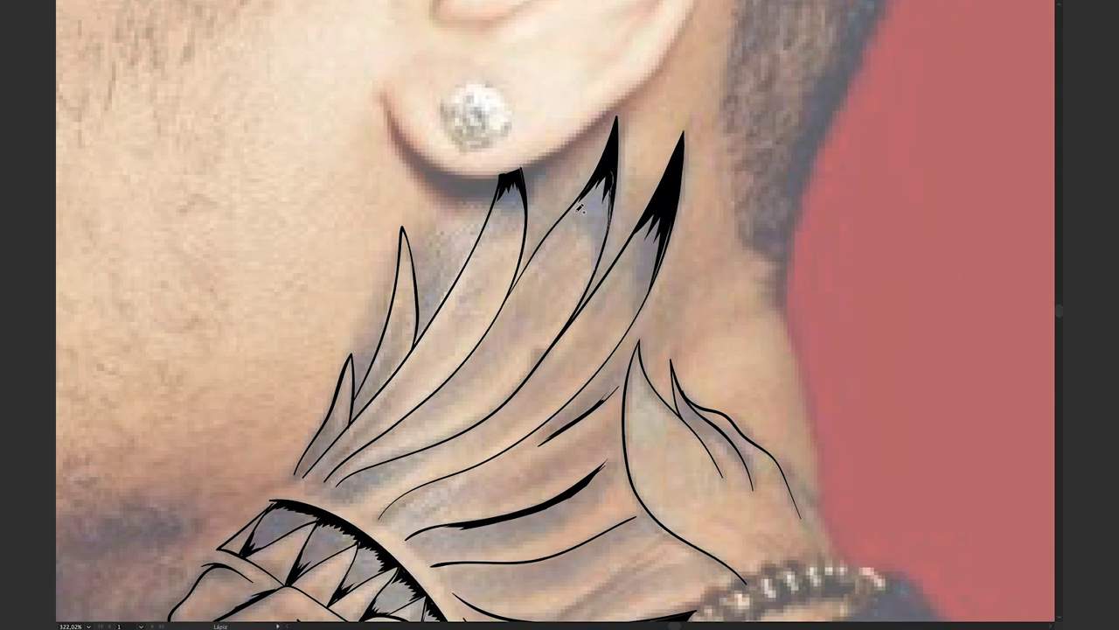
left_click_drag(580, 207, 601, 262)
left_click_drag(658, 214, 636, 315)
left_click_drag(517, 187, 497, 229)
mouse_move(385, 341)
left_mouse_down()
mouse_move(354, 411)
mouse_move(367, 409)
left_mouse_up()
left_click_drag(461, 323, 413, 384)
left_click_drag(497, 390, 411, 428)
left_click_drag(612, 377, 675, 333)
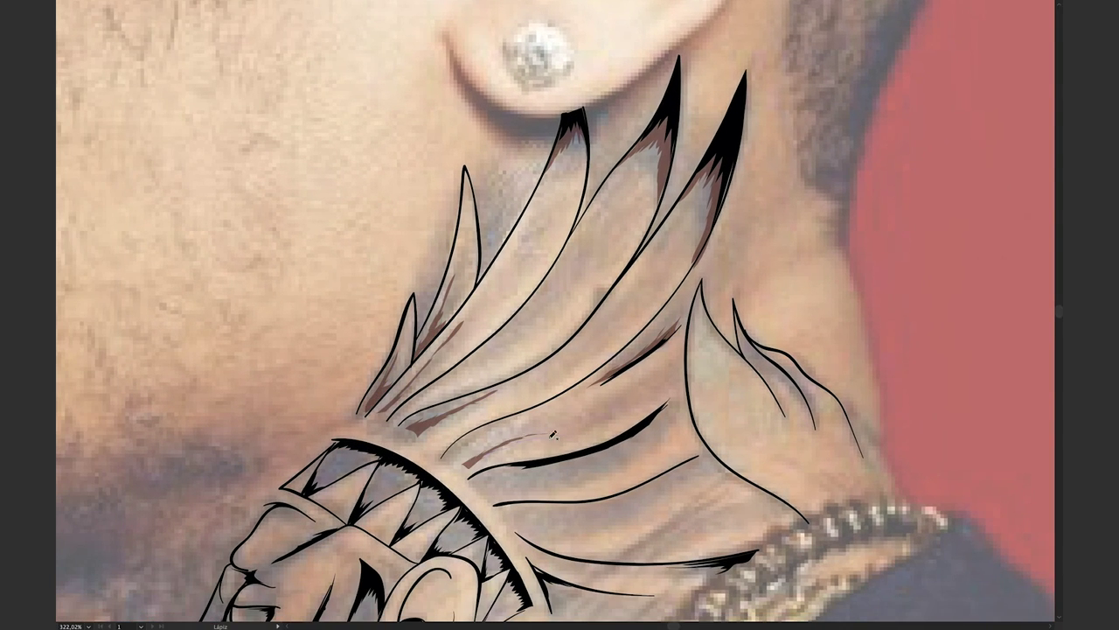
left_click_drag(601, 426, 459, 468)
Add brown shading under the curved line and the lower neck line
key("ctrl+z")
left_click_drag(674, 395, 498, 477)
left_click_drag(725, 462, 516, 512)
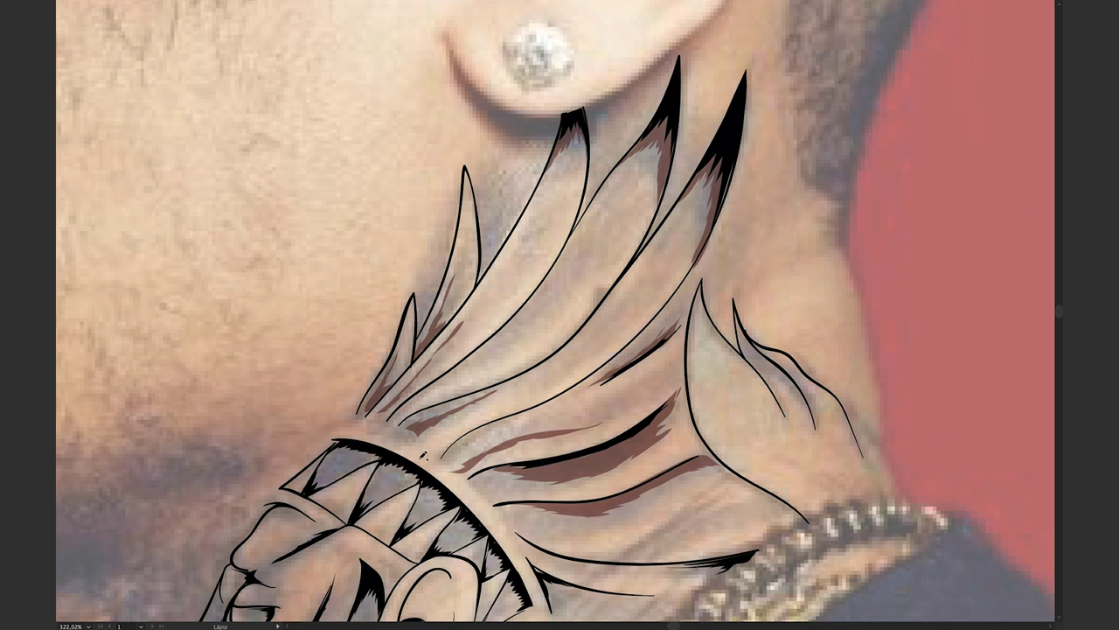
scroll(613, 489, "down", 2)
scroll(682, 505, "down", 1)
scroll(665, 491, "down", 1)
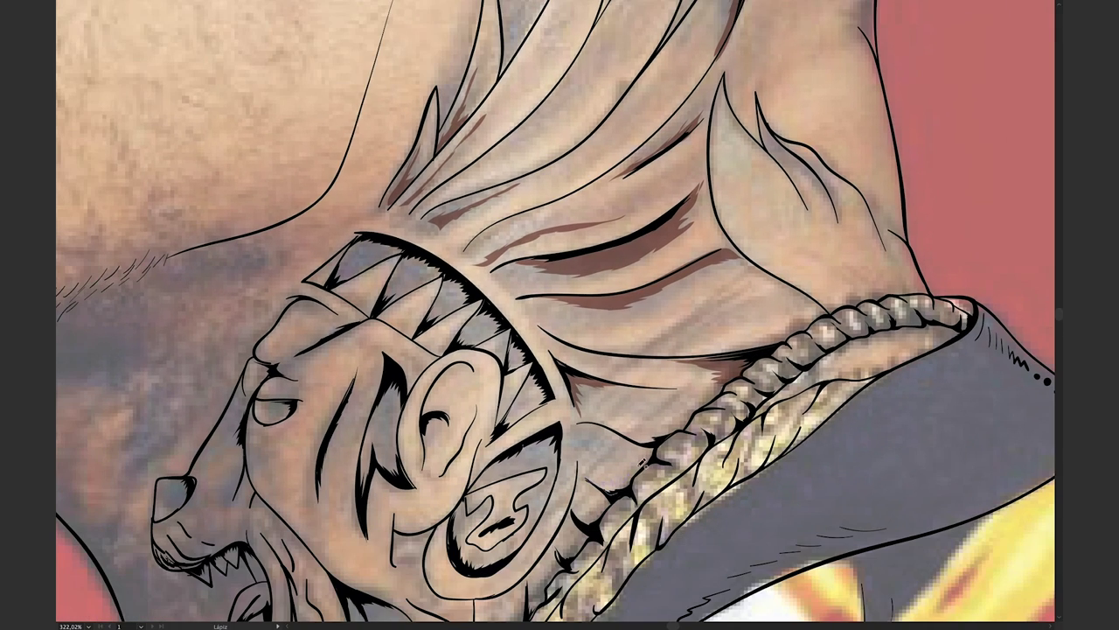
scroll(642, 463, "down", 1)
scroll(627, 480, "down", 1)
scroll(624, 444, "down", 1)
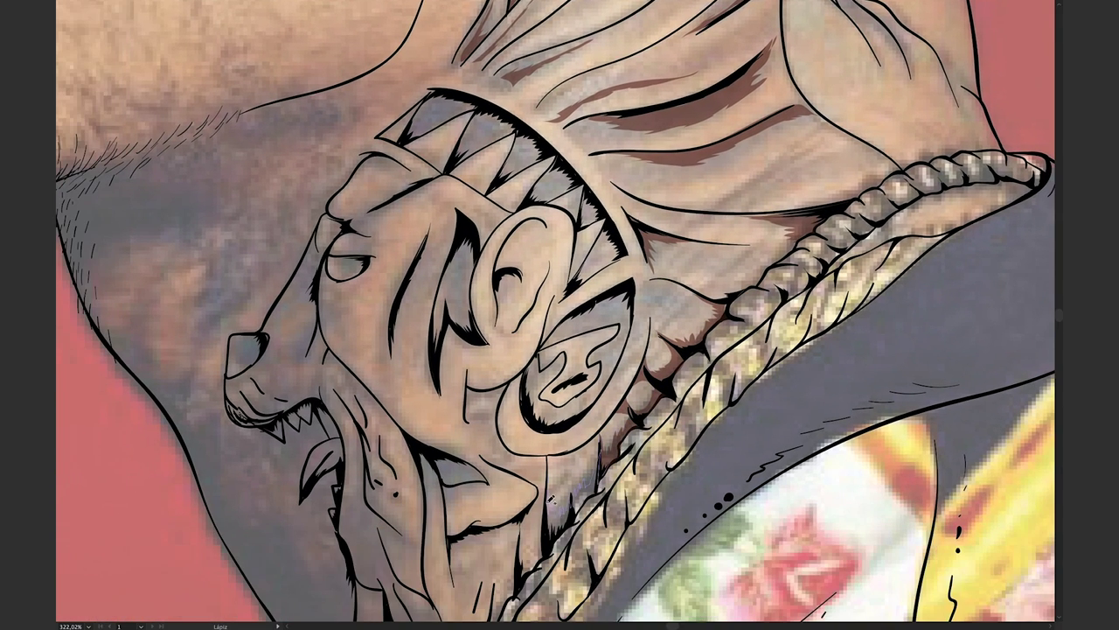
scroll(624, 437, "down", 2)
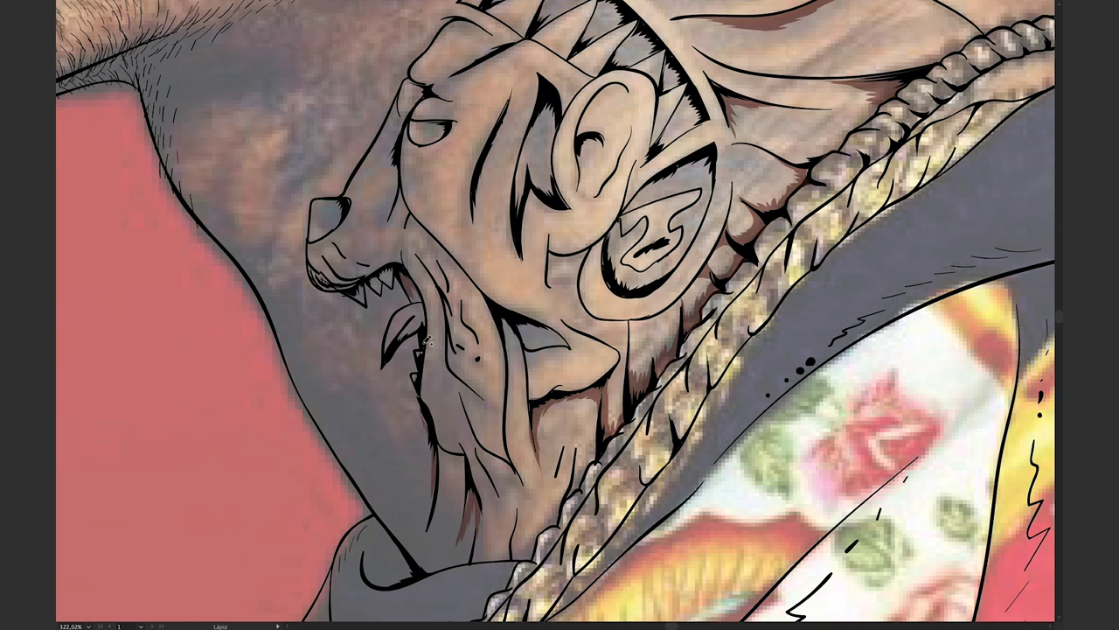
scroll(560, 332, "up", 1)
Shade the mask's brow and around its right ear in brown, then zoom out
left_click_drag(665, 236, 639, 319)
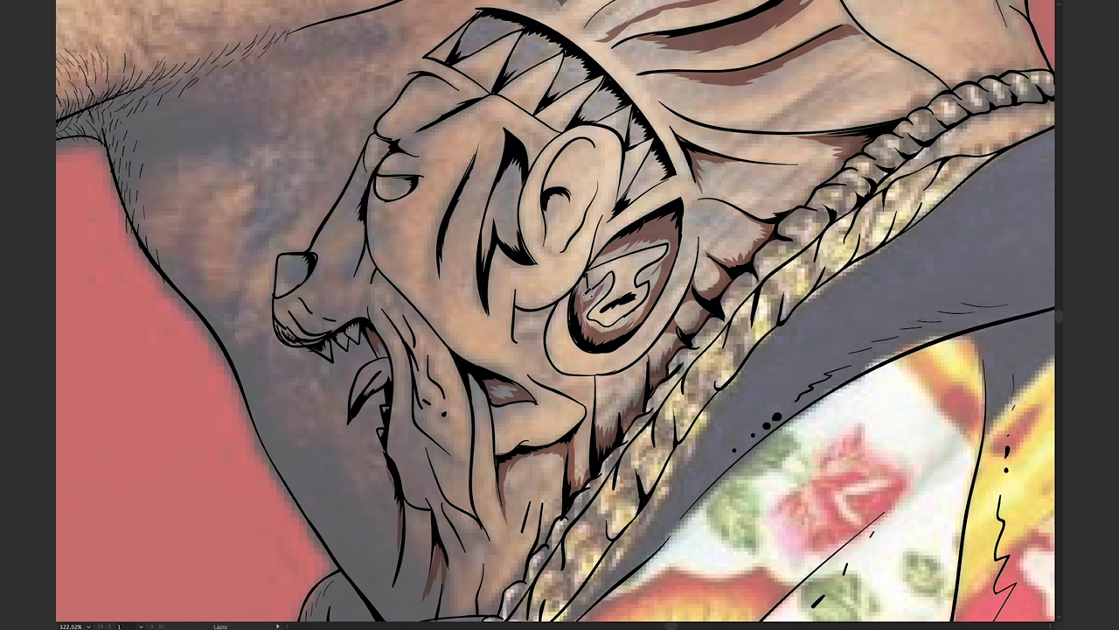
left_click_drag(581, 284, 643, 328)
left_click_drag(525, 155, 486, 262)
mouse_move(569, 223)
left_mouse_down()
mouse_move(552, 187)
mouse_move(647, 219)
mouse_move(669, 252)
mouse_move(741, 273)
mouse_move(757, 336)
mouse_move(800, 394)
mouse_move(744, 421)
left_mouse_up()
scroll(548, 197, "up", 1)
scroll(559, 350, "down", 3)
scroll(379, 440, "down", 2)
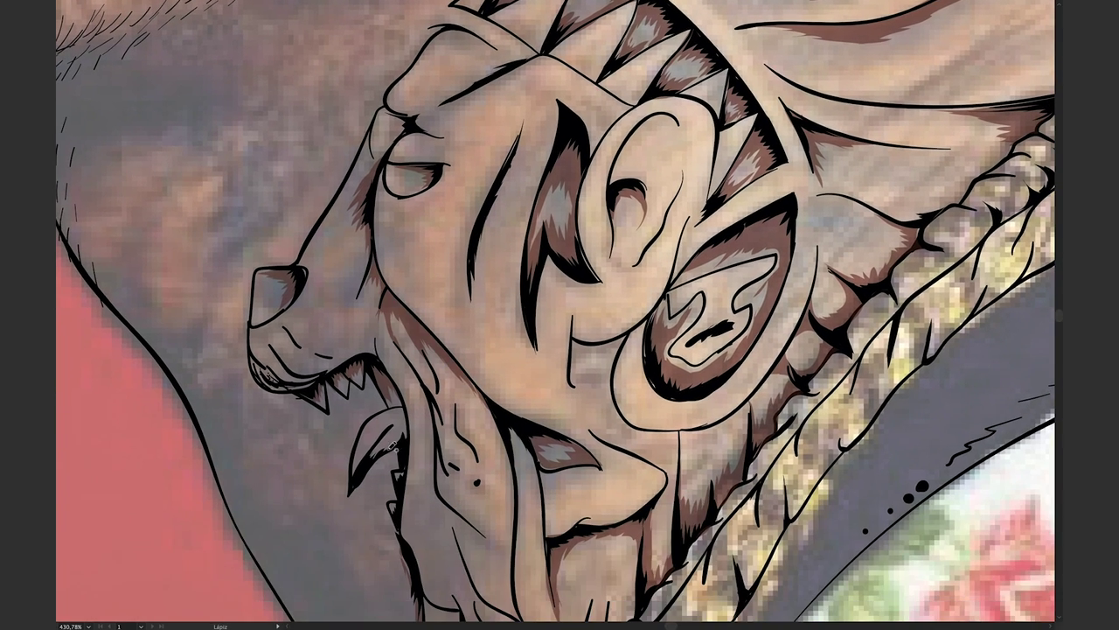
scroll(454, 403, "down", 1)
scroll(542, 358, "down", 1)
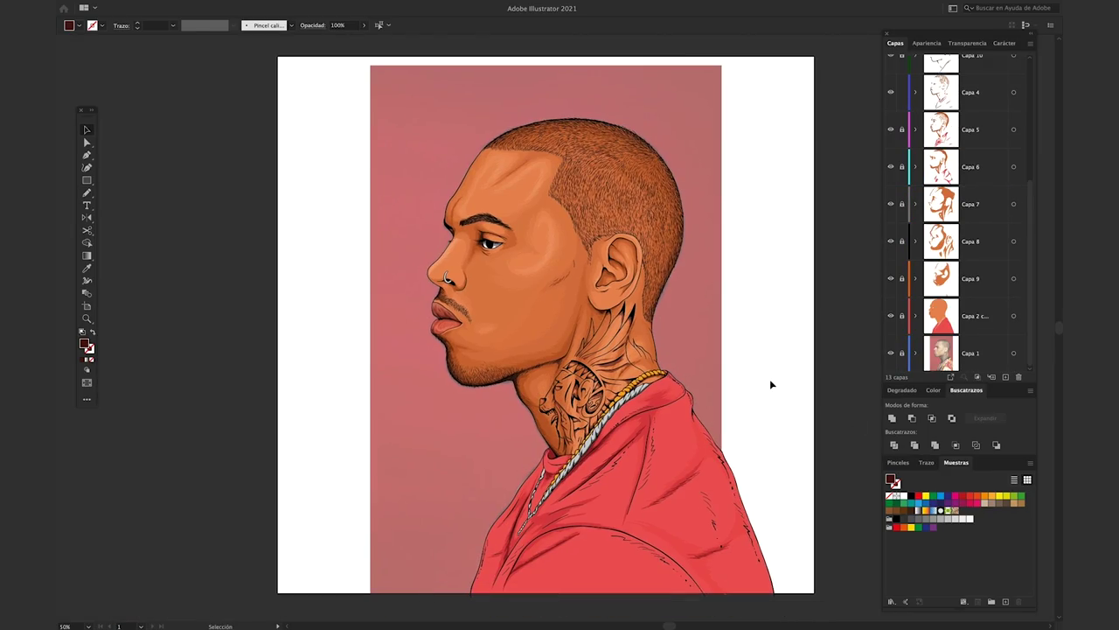
Zoom into the neck tattoo and darken the wolf's lower jaw line with one dark Pencil stroke
scroll(552, 257, "up", 3)
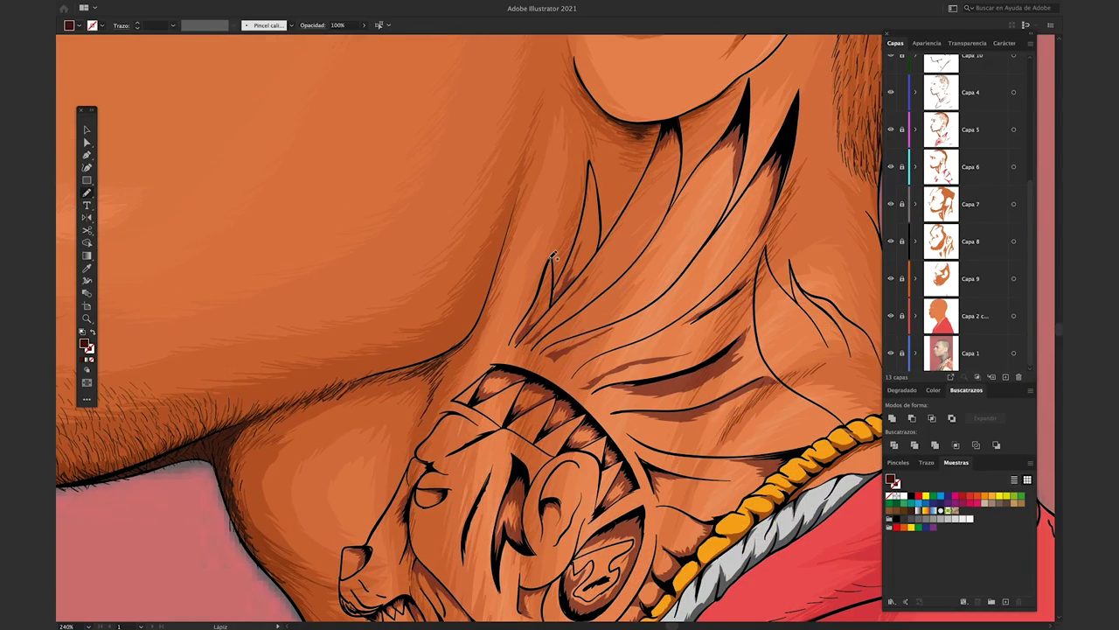
scroll(564, 259, "up", 3)
scroll(612, 258, "up", 1)
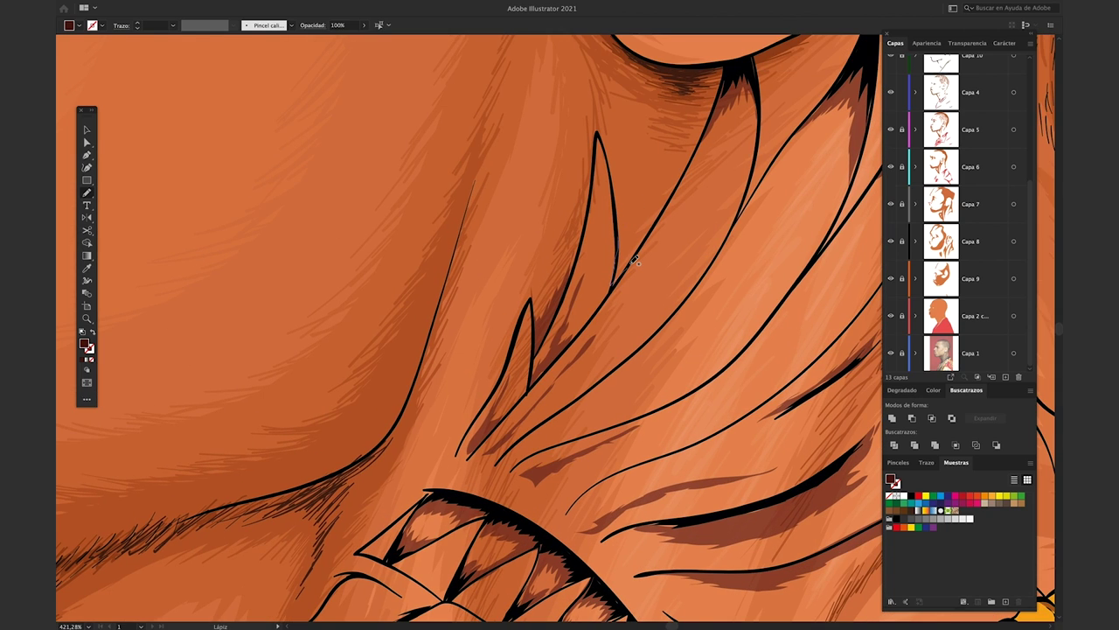
scroll(660, 172, "up", 3)
scroll(660, 172, "right", 2)
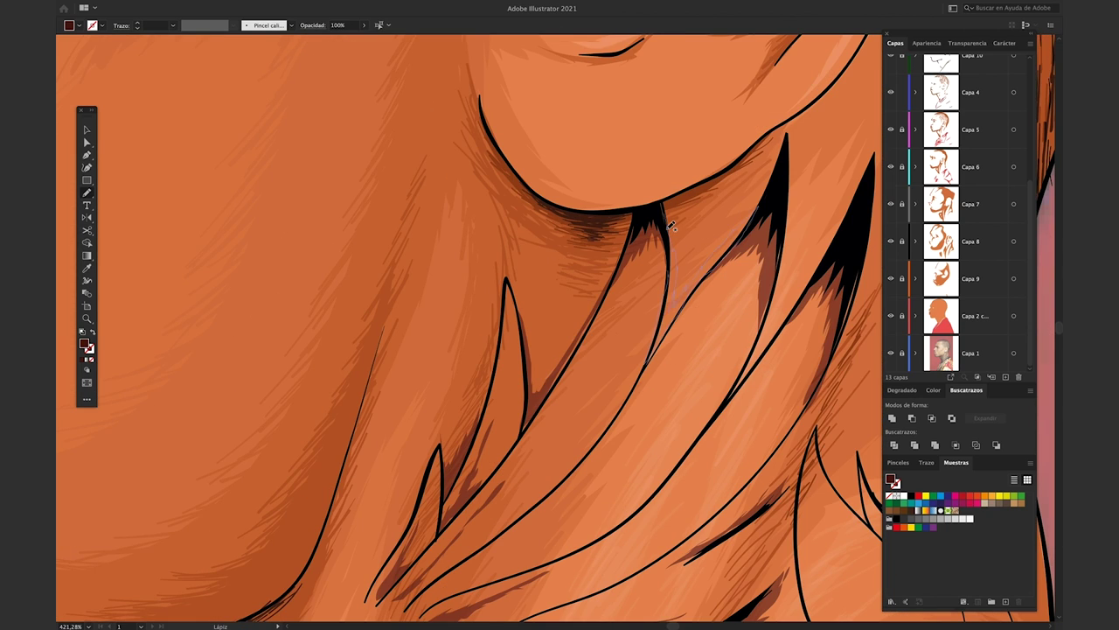
scroll(671, 226, "right", 1)
scroll(722, 320, "down", 3)
scroll(443, 382, "down", 2)
scroll(444, 382, "left", 1)
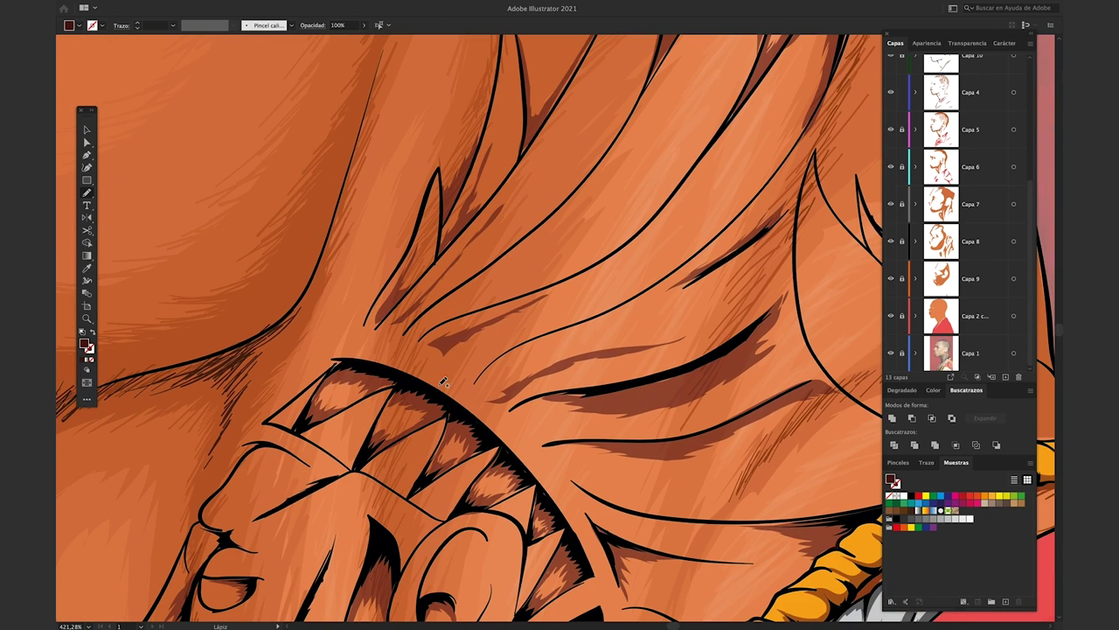
scroll(411, 315, "down", 1)
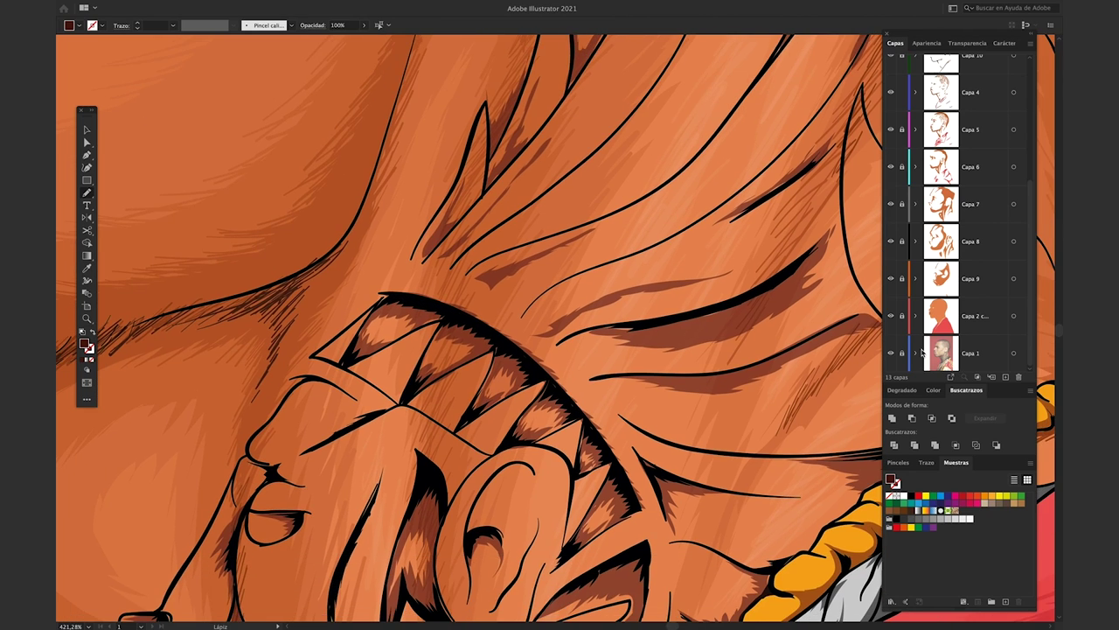
scroll(392, 262, "down", 3)
scroll(393, 262, "left", 2)
scroll(350, 315, "down", 1)
scroll(350, 315, "left", 1)
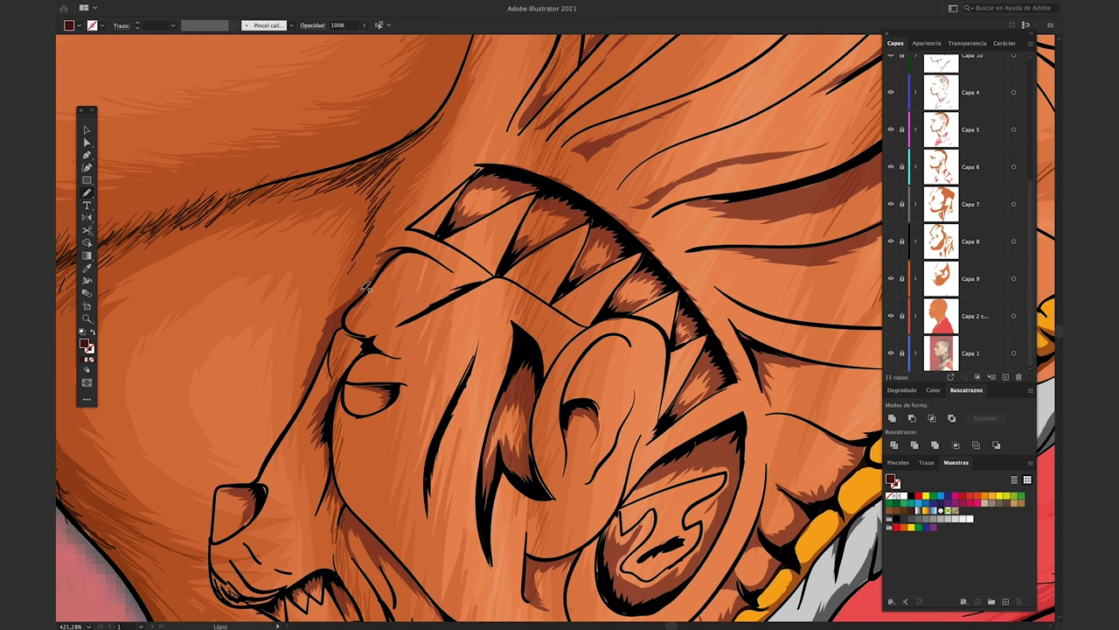
scroll(297, 442, "down", 3)
scroll(298, 441, "left", 1)
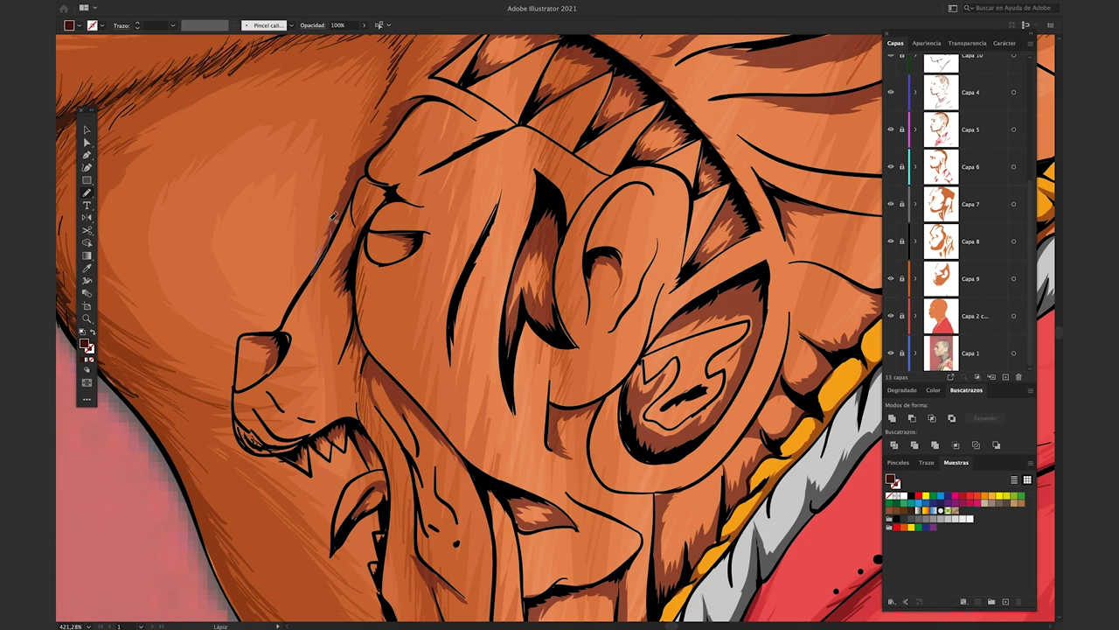
left_click_drag(311, 468, 240, 444)
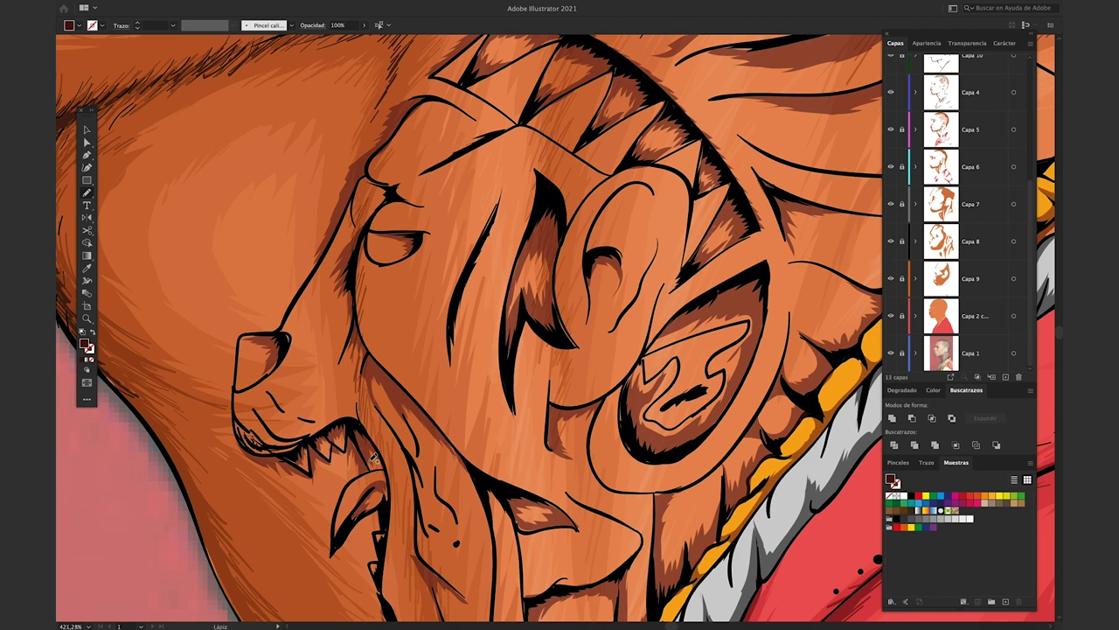
Zoom back out and scroll the Layers panel to the top
scroll(374, 456, "down", 5)
scroll(374, 456, "right", 2)
scroll(557, 376, "up", 5)
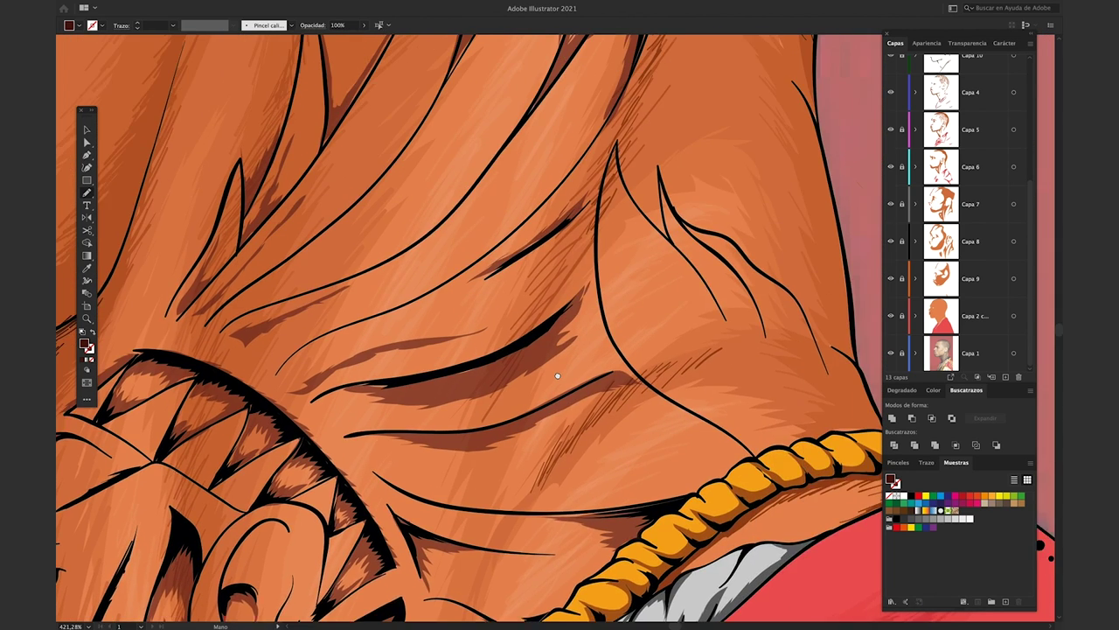
scroll(557, 376, "up", 3)
scroll(557, 376, "right", 1)
scroll(525, 262, "up", 3)
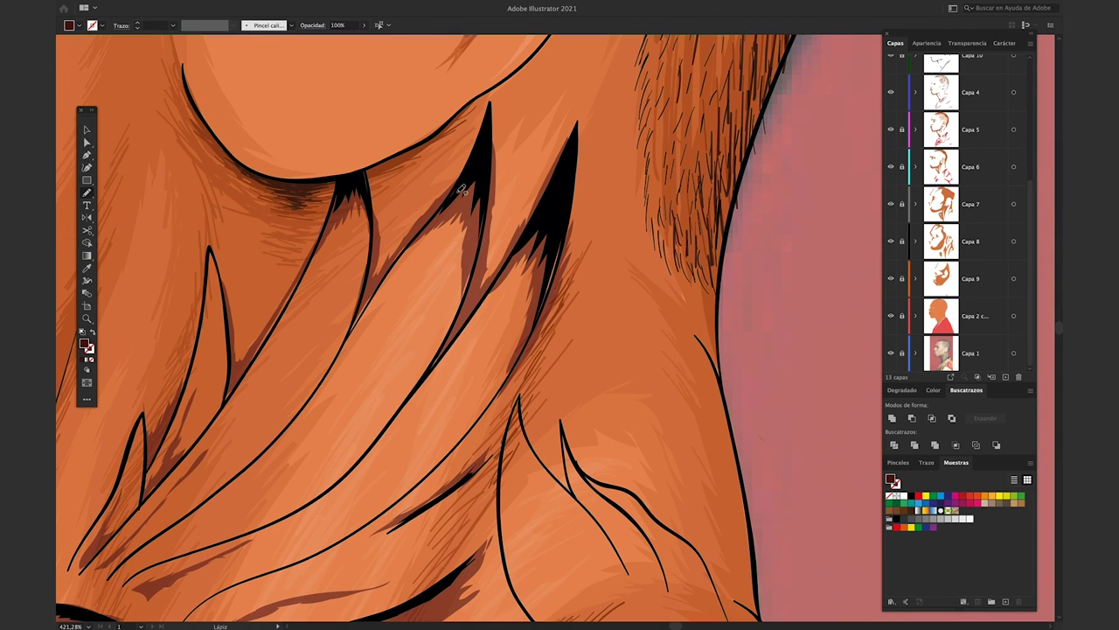
scroll(451, 245, "down", 2)
scroll(446, 271, "down", 2)
scroll(439, 298, "down", 2)
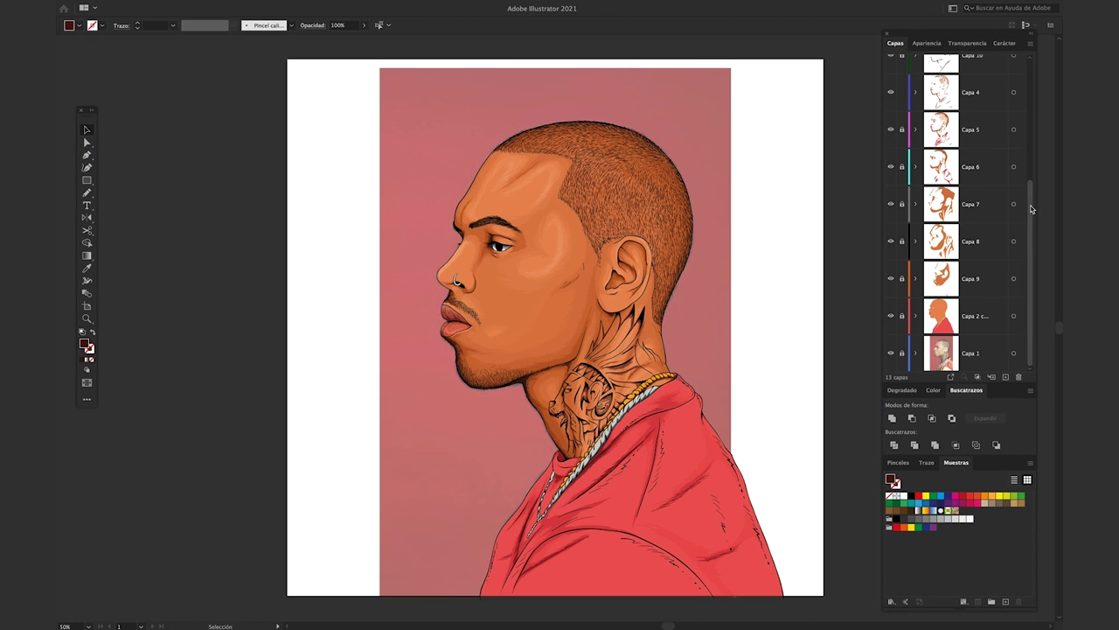
scroll(988, 197, "up", 5)
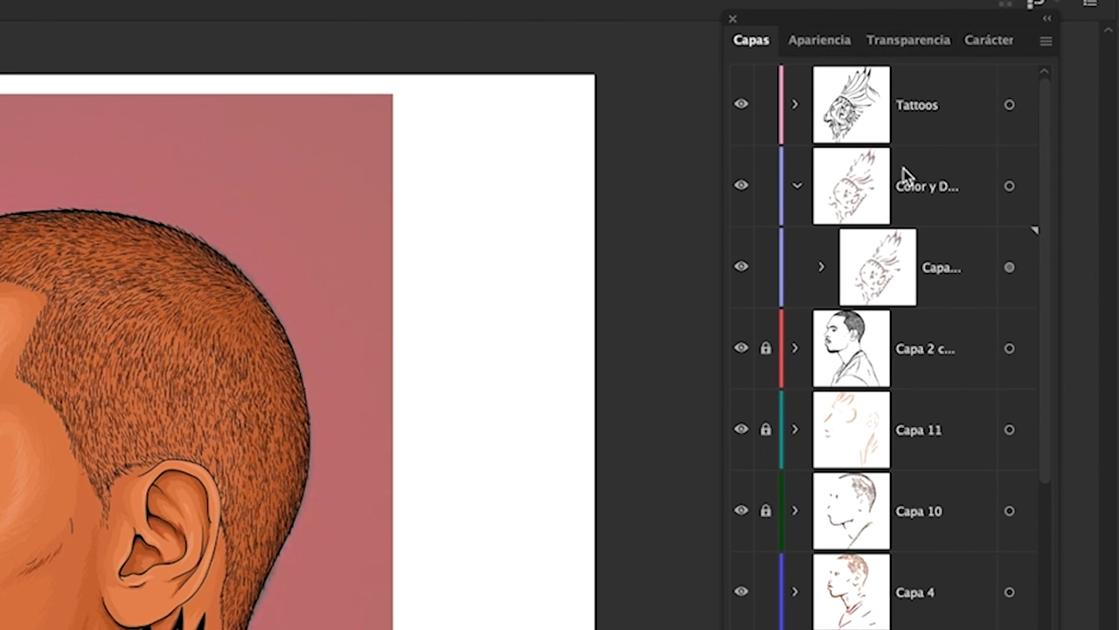
Add a sublayer in "Color y D…" below the tattoo sublayer and give it 35% opacity
left_click(902, 177)
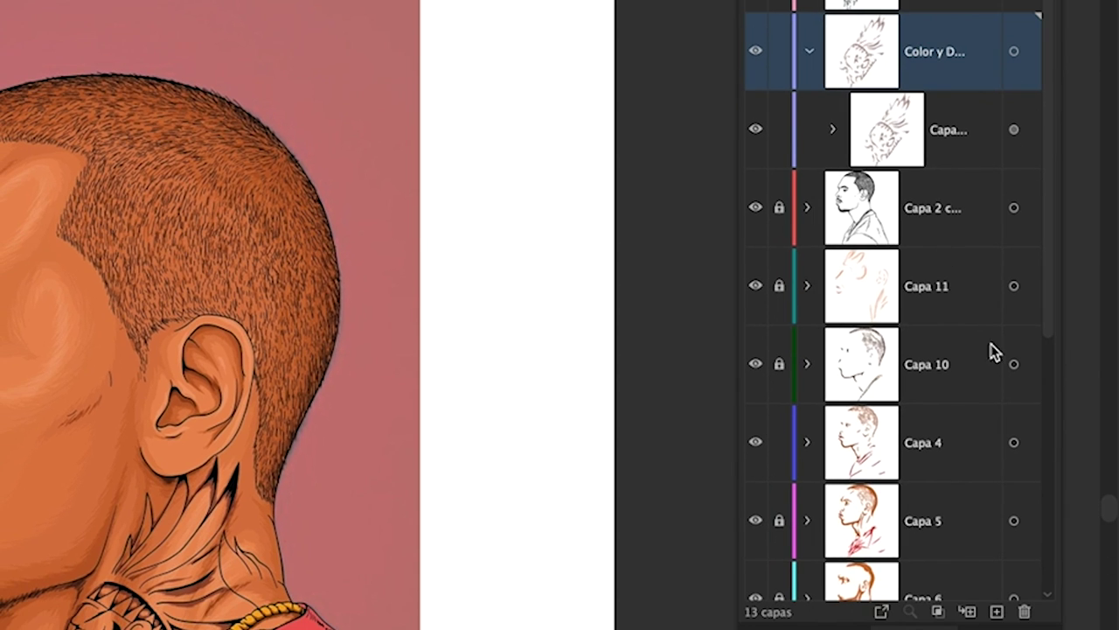
left_click(966, 611)
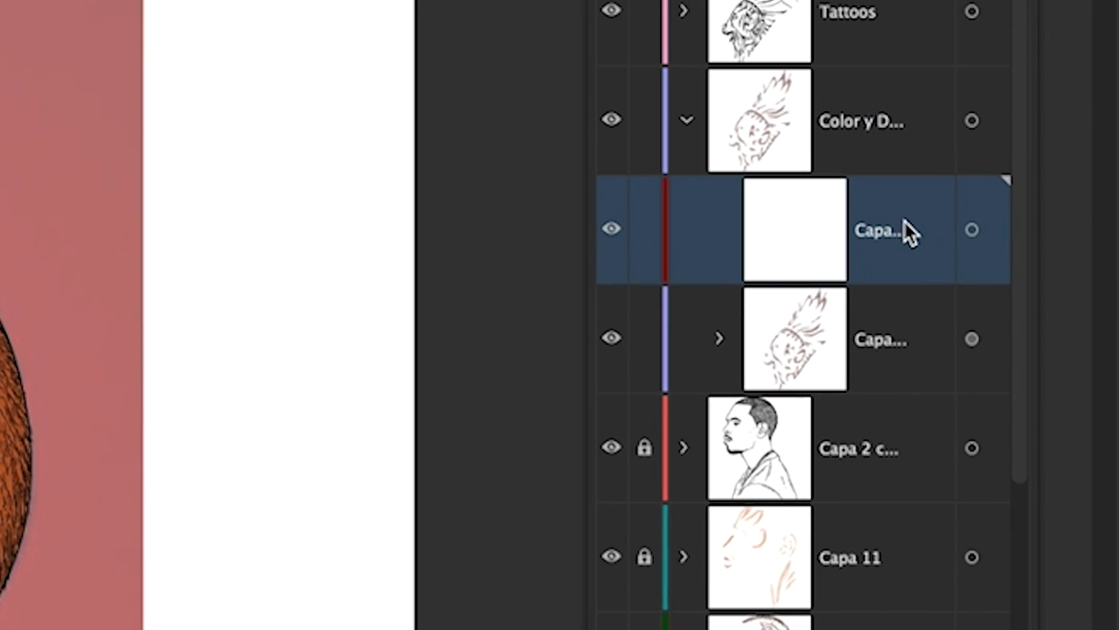
left_click_drag(905, 229, 890, 390)
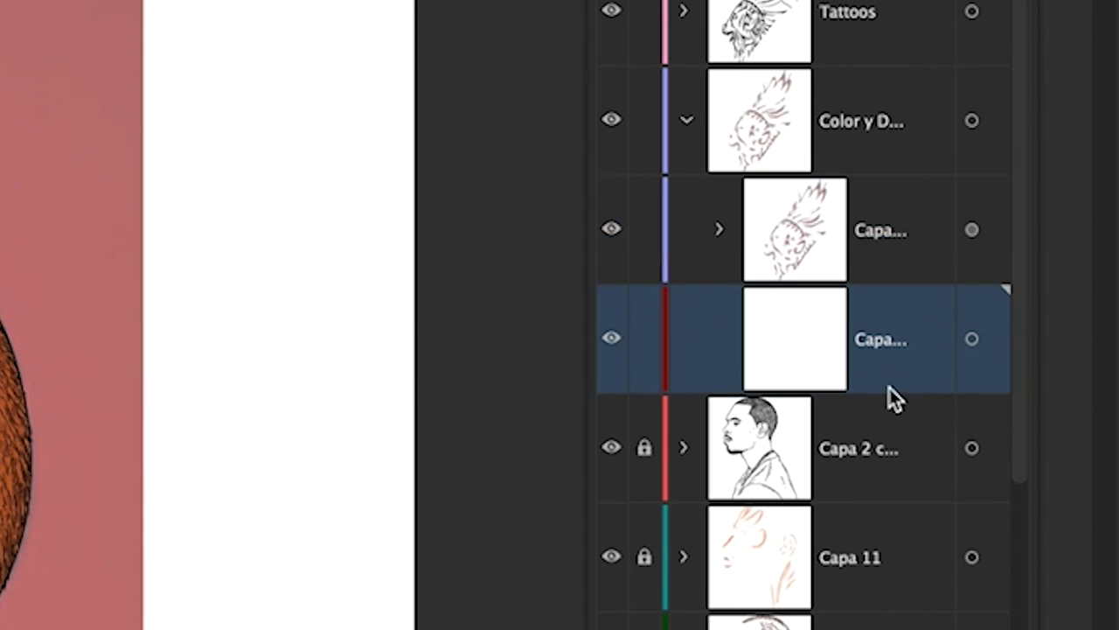
left_click(972, 340)
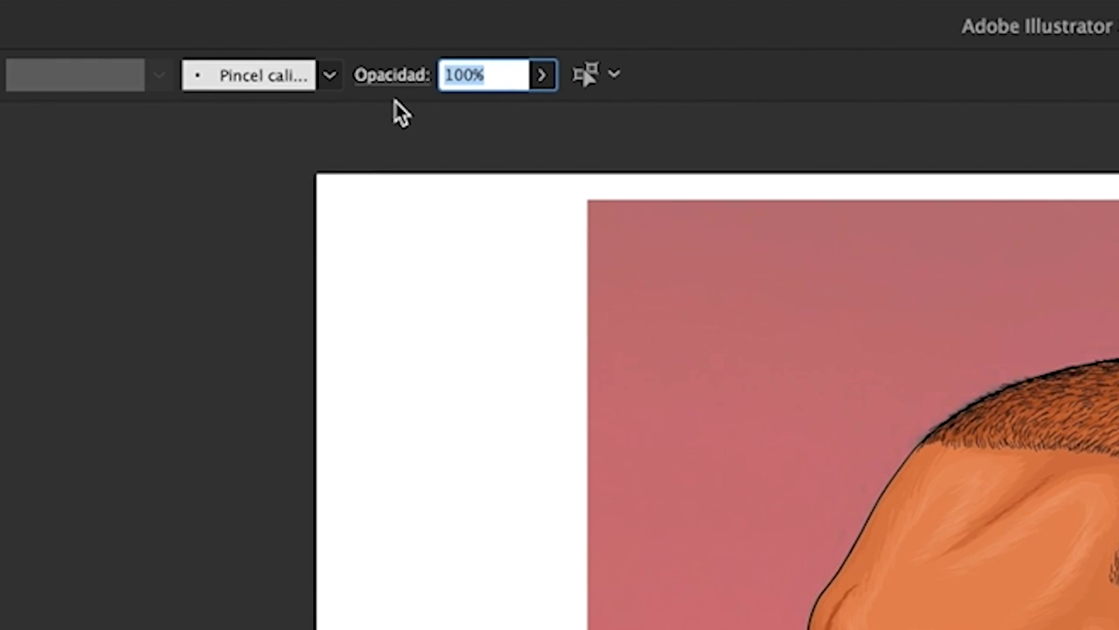
type("3")
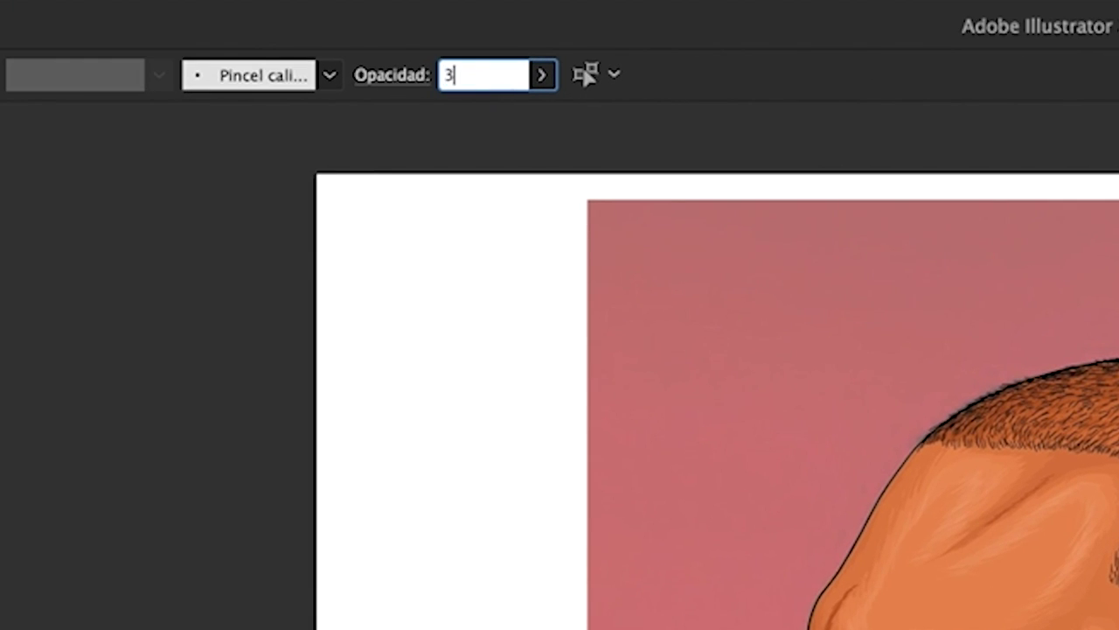
type("5")
key("Return")
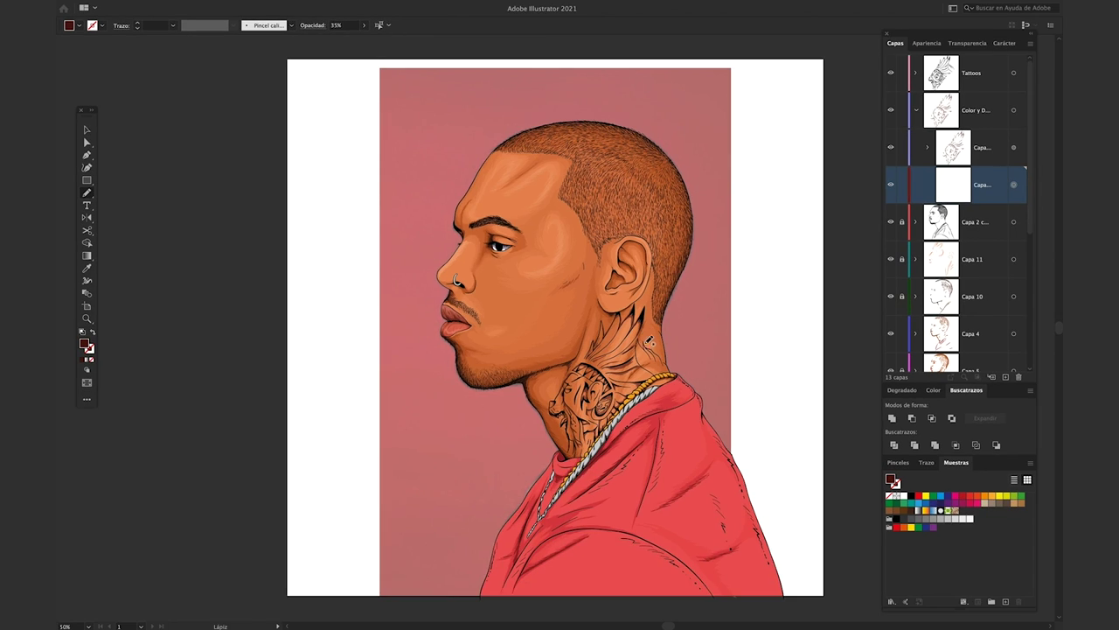
Draw a darker brown shadow shape inside the wolf tattoo's inner ear
scroll(651, 337, "up", 3)
scroll(651, 336, "up", 3)
scroll(656, 313, "down", 2)
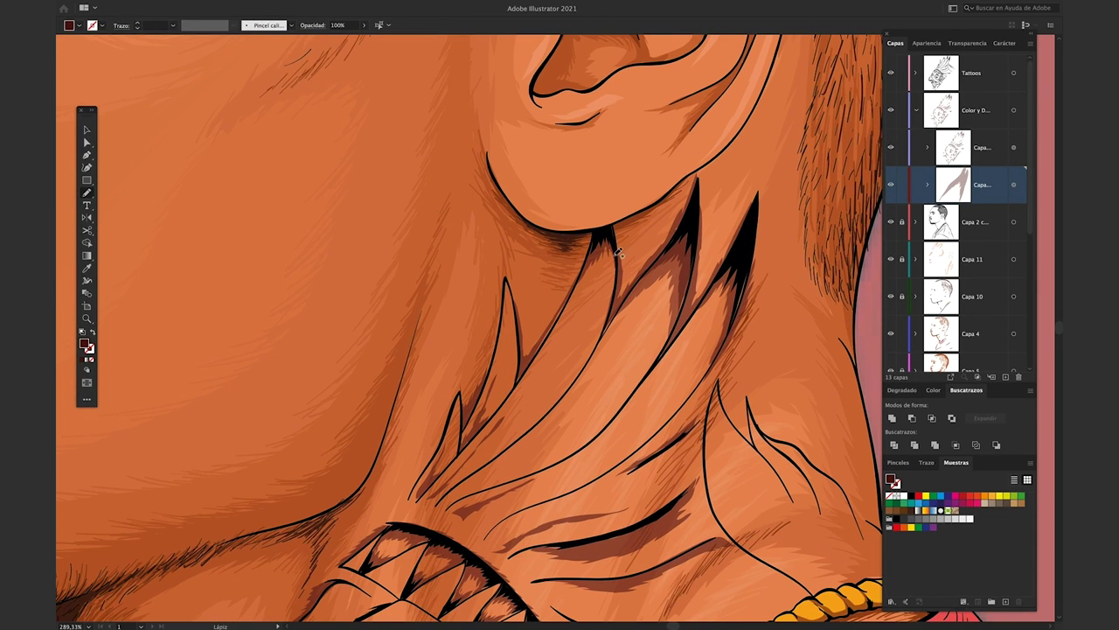
scroll(647, 253, "down", 1)
scroll(647, 253, "down", 1)
scroll(448, 330, "down", 1)
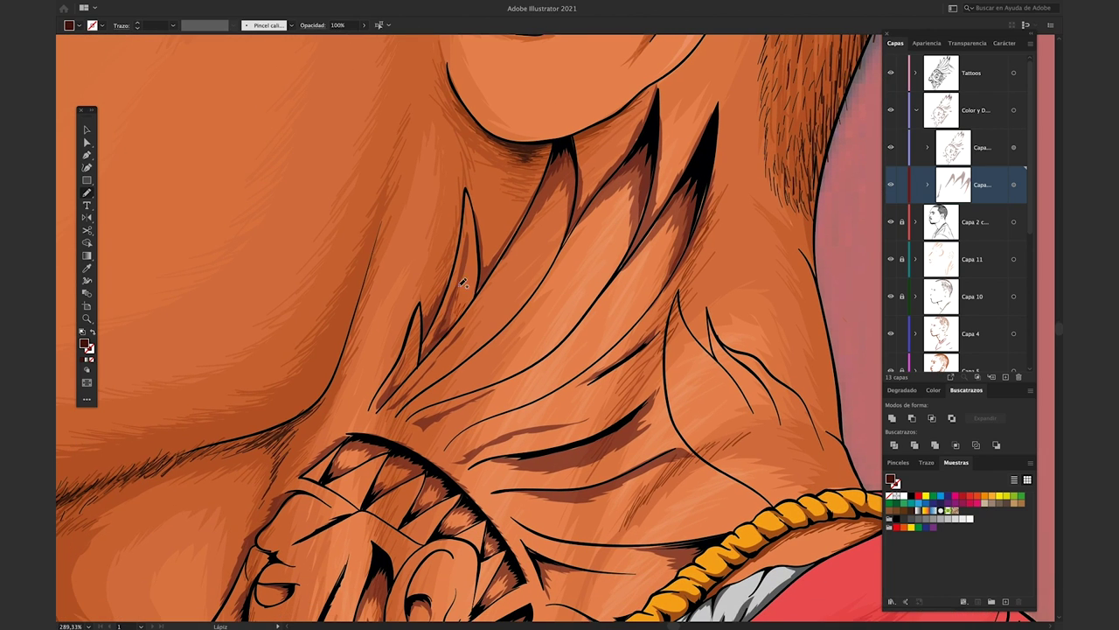
scroll(446, 314, "down", 1)
scroll(418, 359, "down", 1)
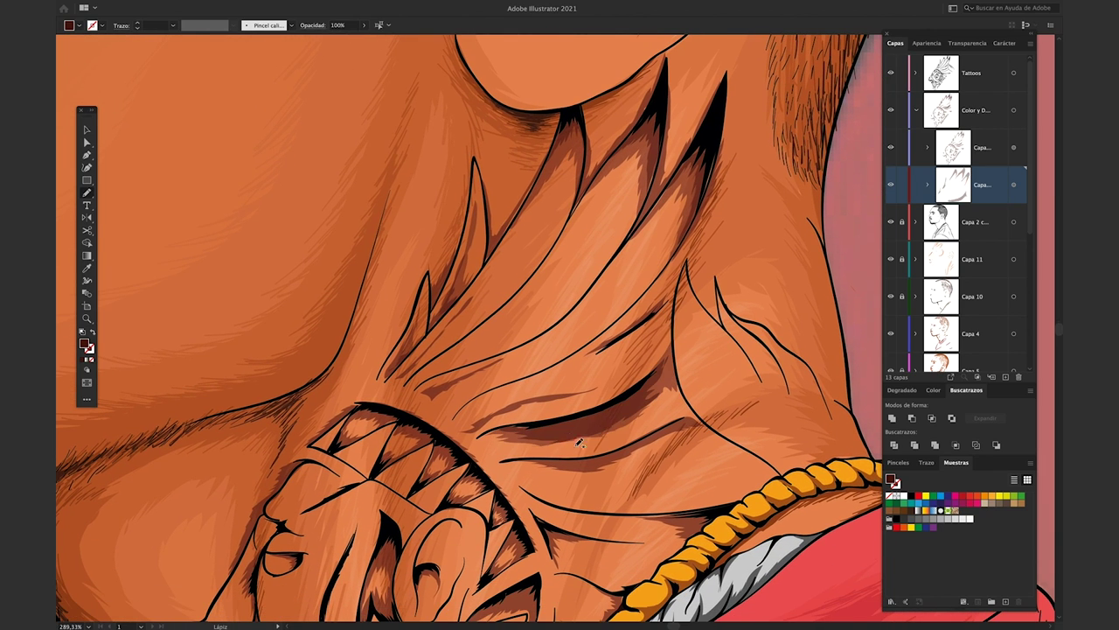
scroll(583, 425, "down", 1)
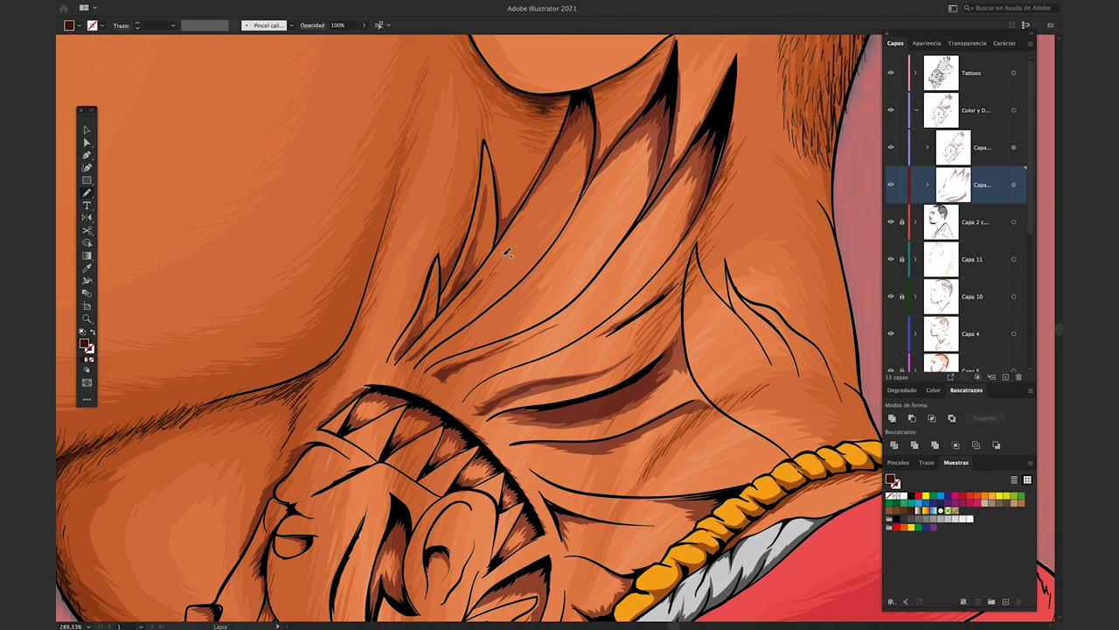
scroll(507, 254, "down", 1)
scroll(700, 507, "down", 1)
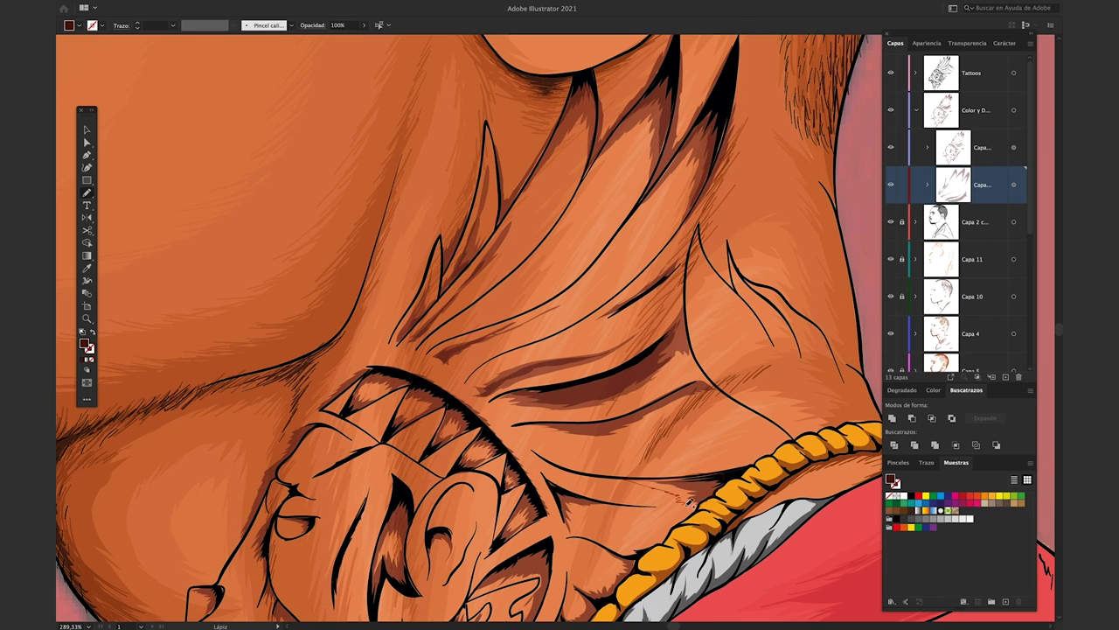
scroll(690, 501, "down", 5)
scroll(664, 398, "down", 1)
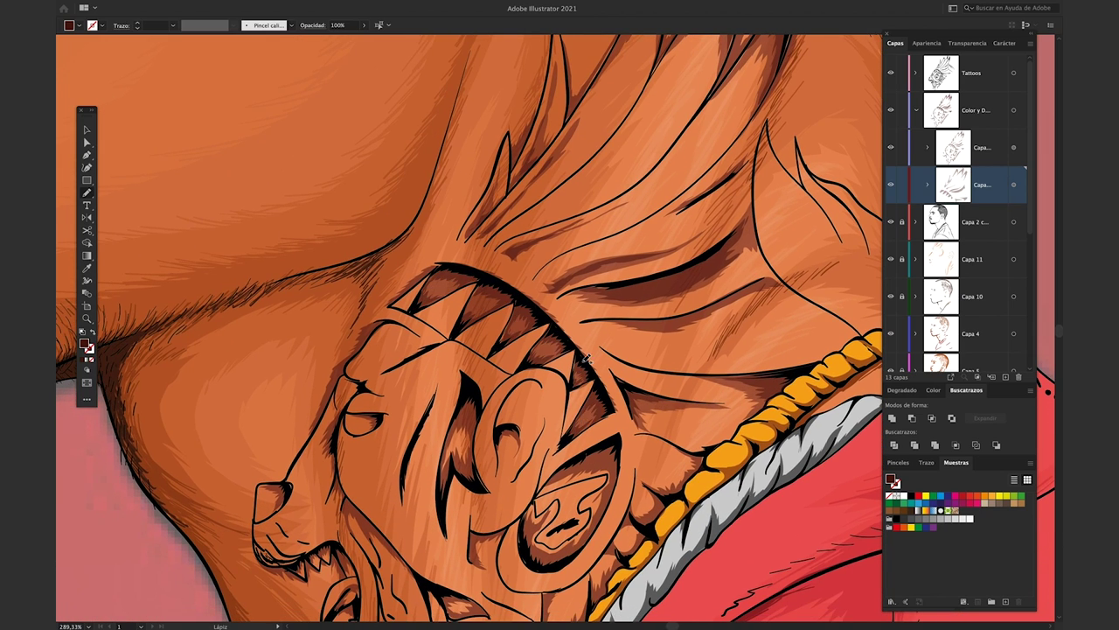
scroll(594, 428, "down", 2)
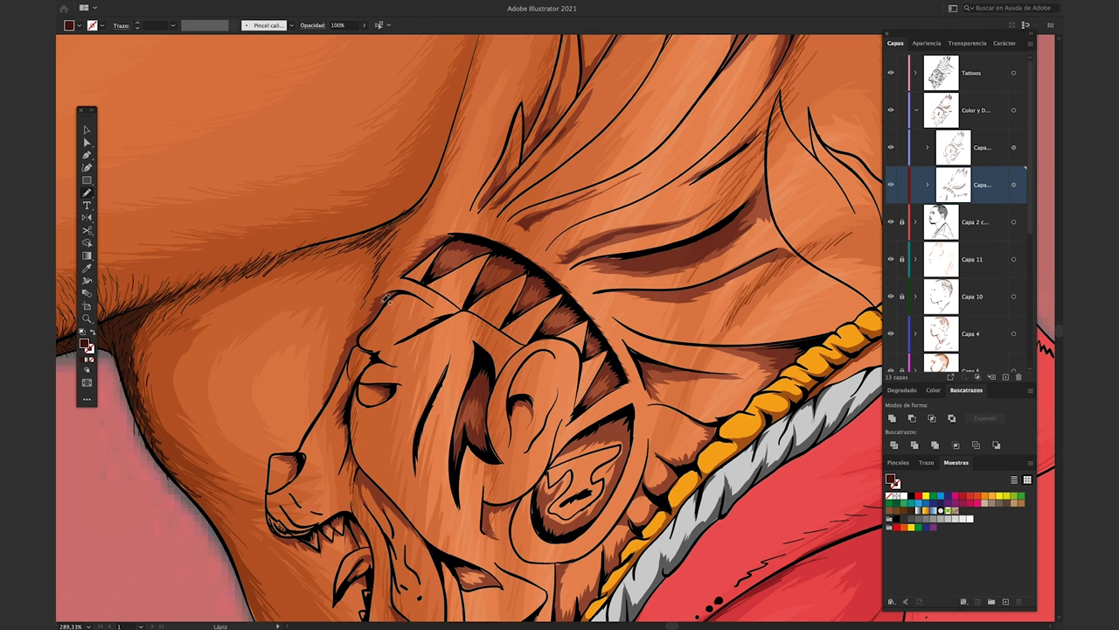
scroll(412, 401, "down", 10)
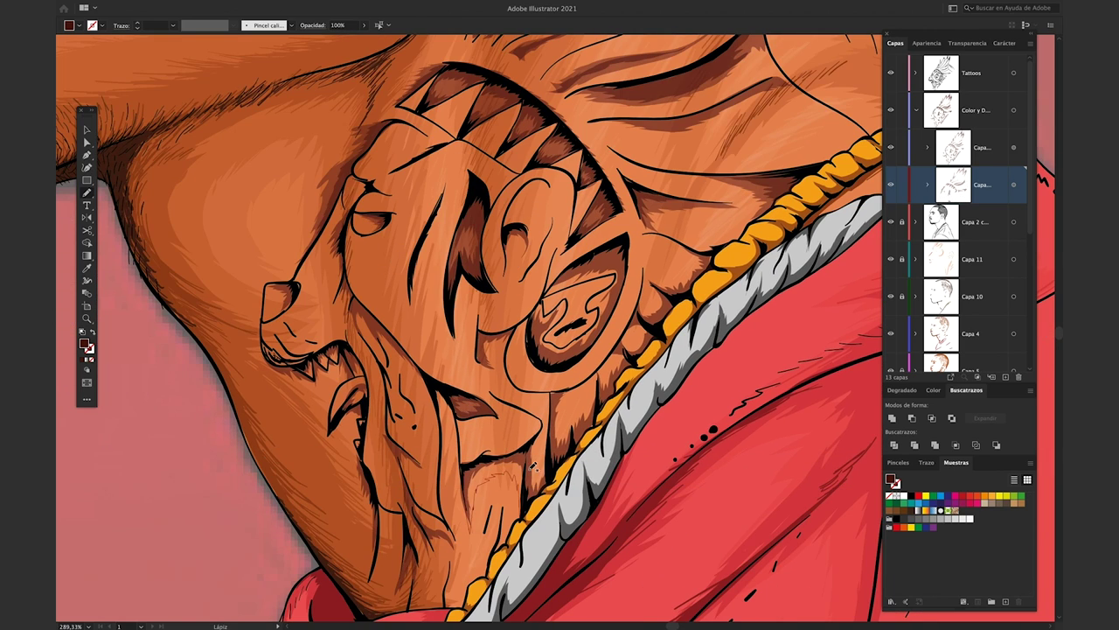
scroll(424, 465, "down", 1)
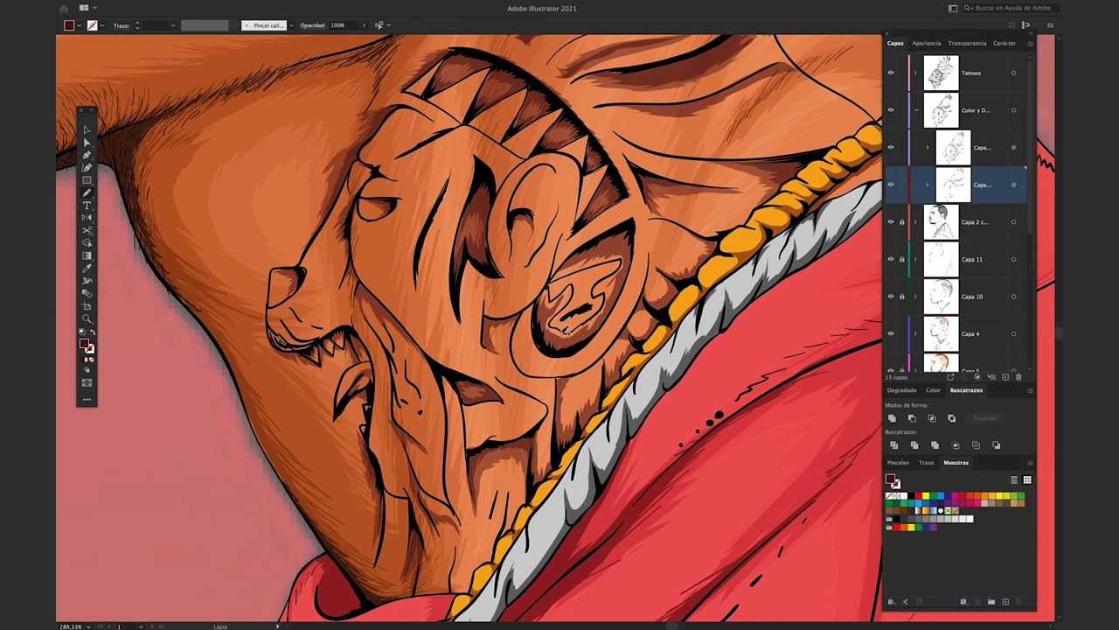
left_click_drag(580, 325, 577, 322)
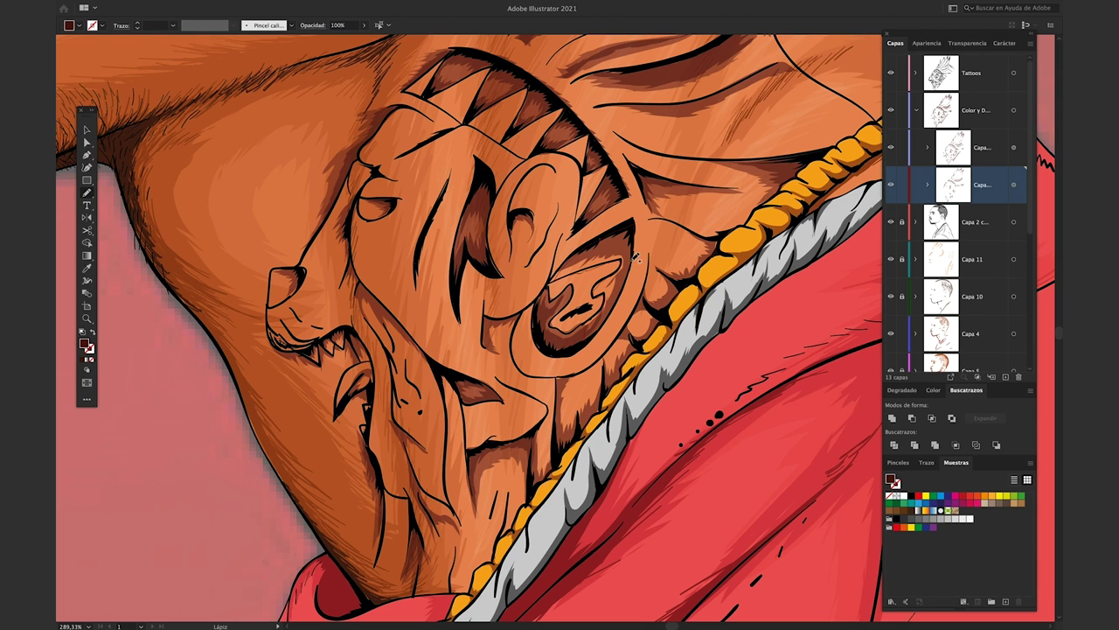
Create a new empty sublayer in the "Color y D…" layer for neck shading
scroll(705, 246, "up", 2)
scroll(356, 156, "down", 2)
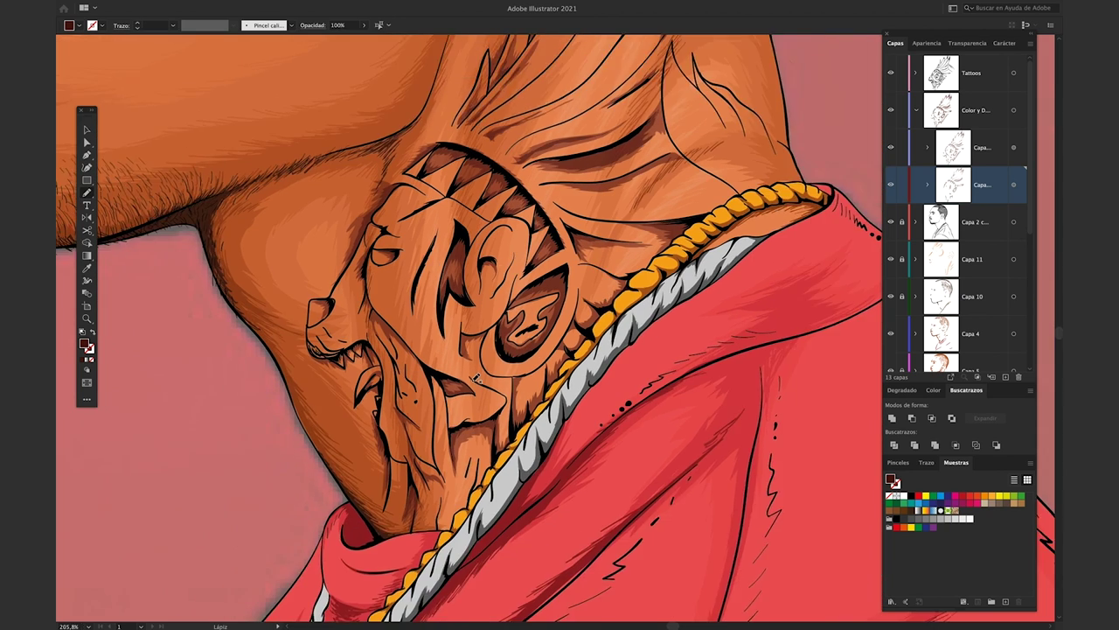
scroll(481, 345, "up", 3)
scroll(481, 345, "down", 1)
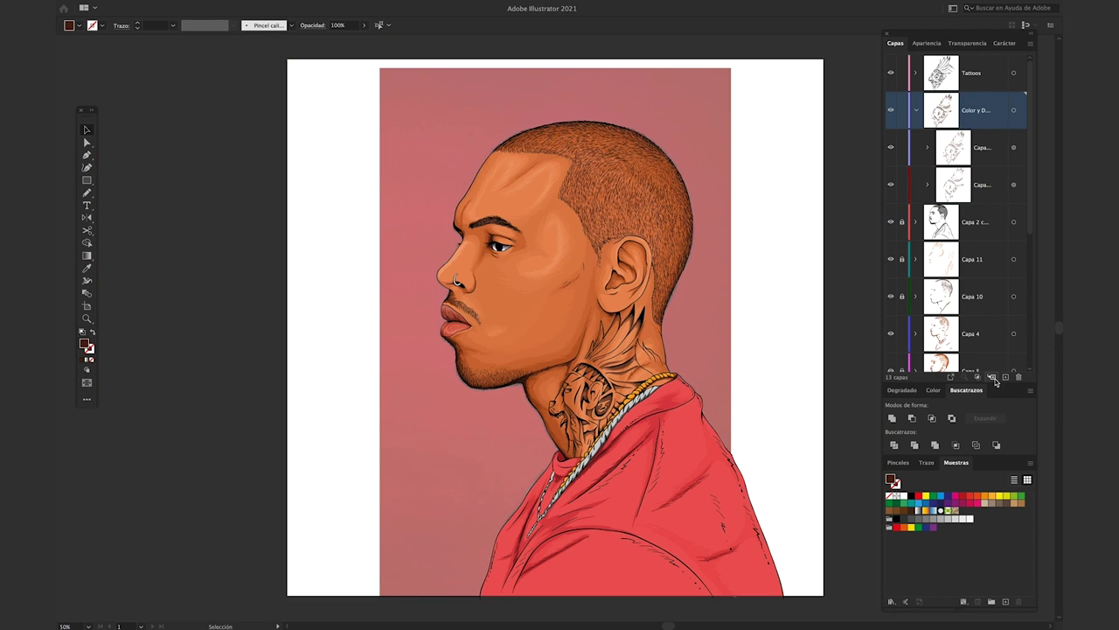
left_click(992, 377)
Move the new sublayer below the other two and set Pencil opacity to 8%
left_click_drag(981, 141, 988, 241)
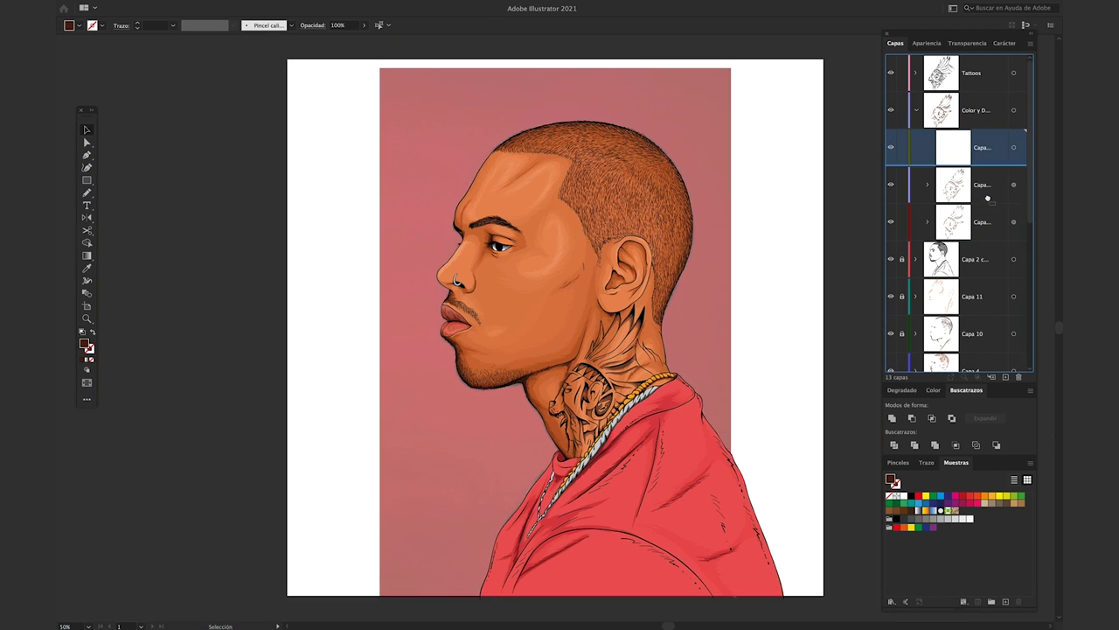
key("n")
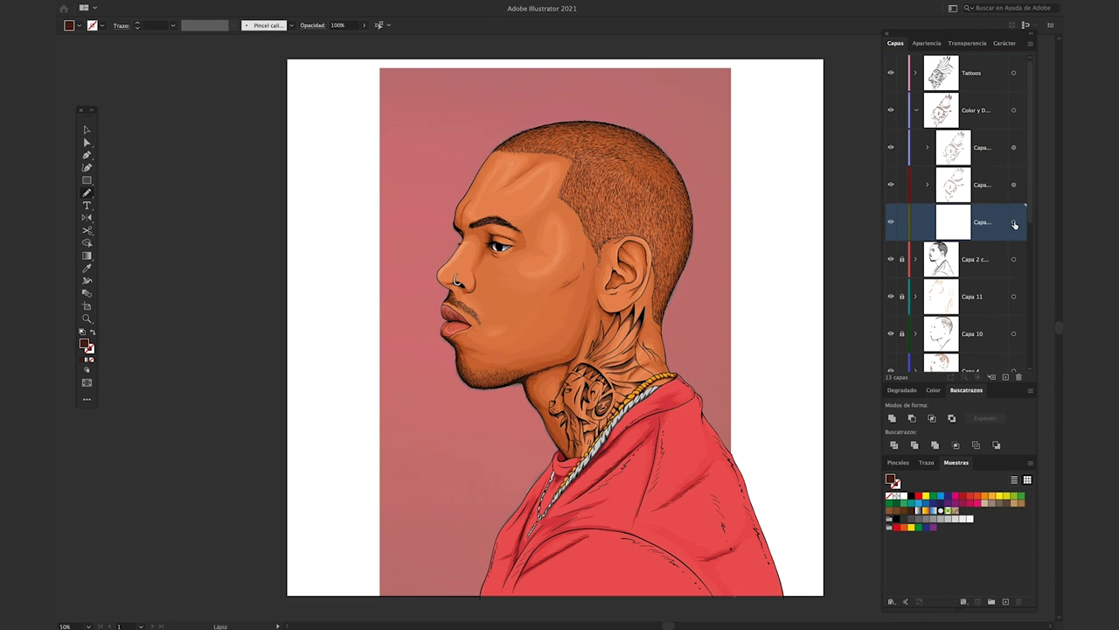
left_click(328, 26)
type("5")
key("Return")
left_click(332, 27)
type("8")
key("Return")
Draw faint 8% shading strokes on the neck between the tattoo leaves
scroll(616, 384, "up", 1)
scroll(617, 385, "up", 4)
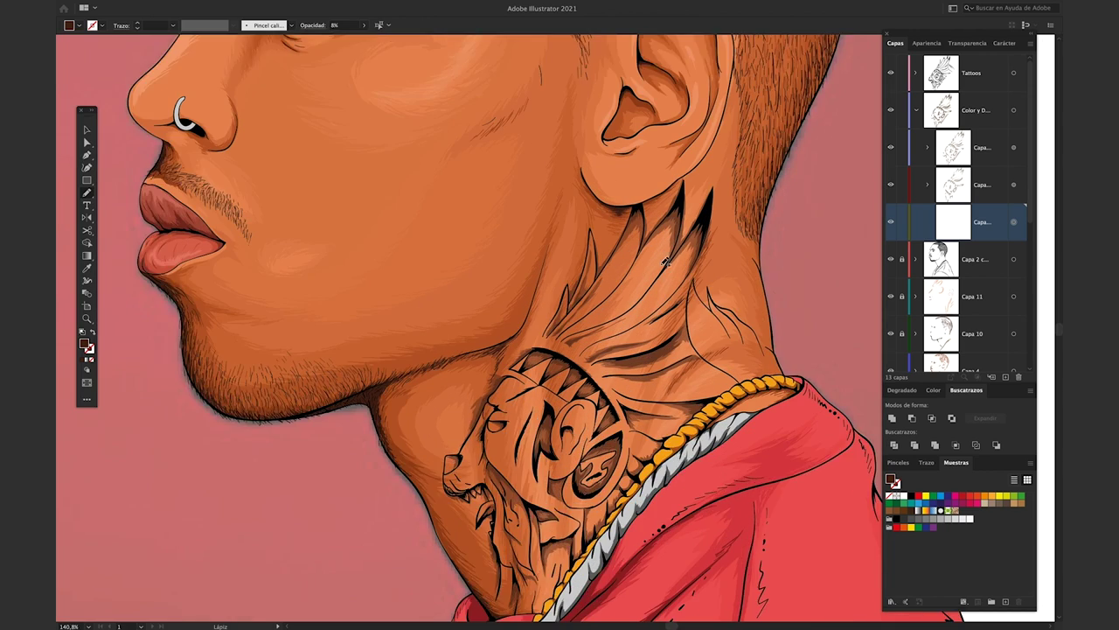
scroll(688, 216, "up", 2)
mouse_move(691, 194)
left_mouse_down()
mouse_move(675, 255)
mouse_move(674, 234)
left_mouse_up()
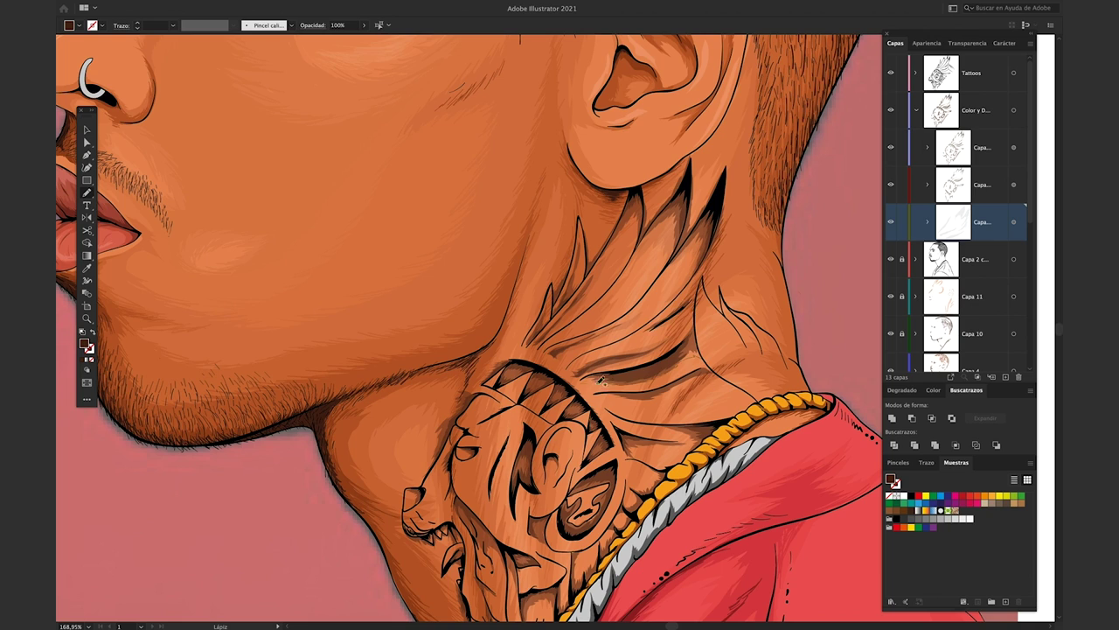
left_click_drag(664, 383, 700, 386)
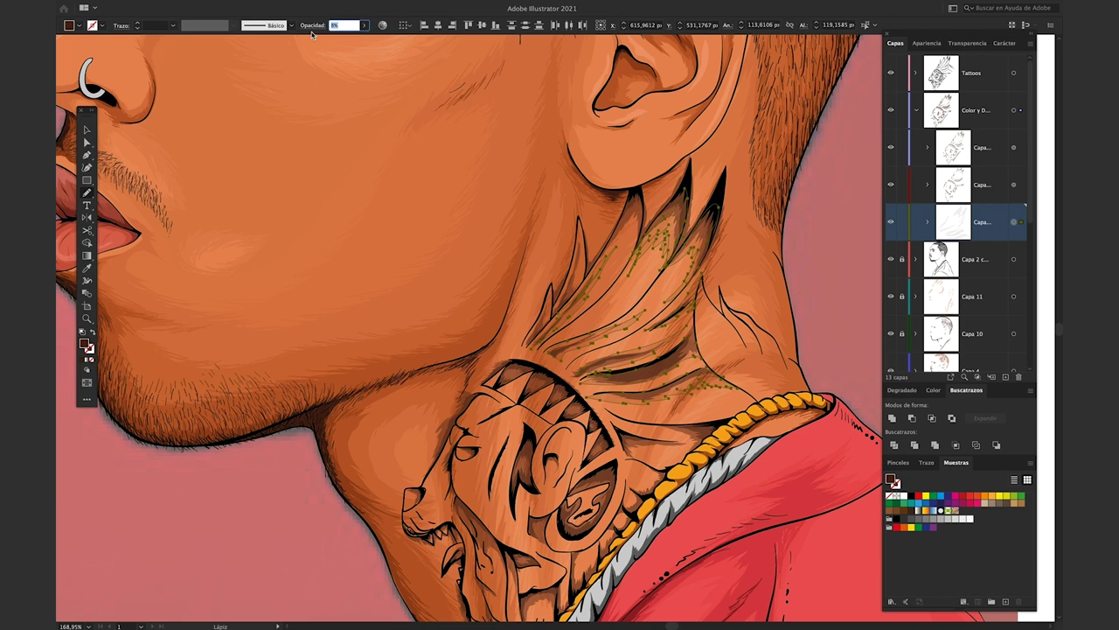
scroll(612, 420, "down", 1)
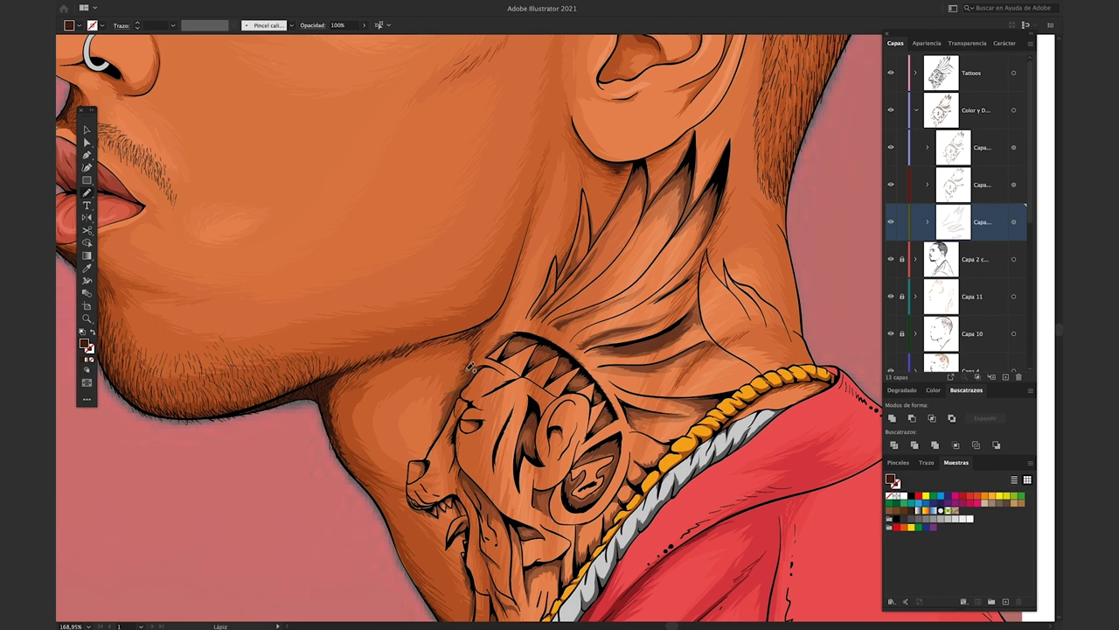
left_click_drag(617, 180, 600, 229)
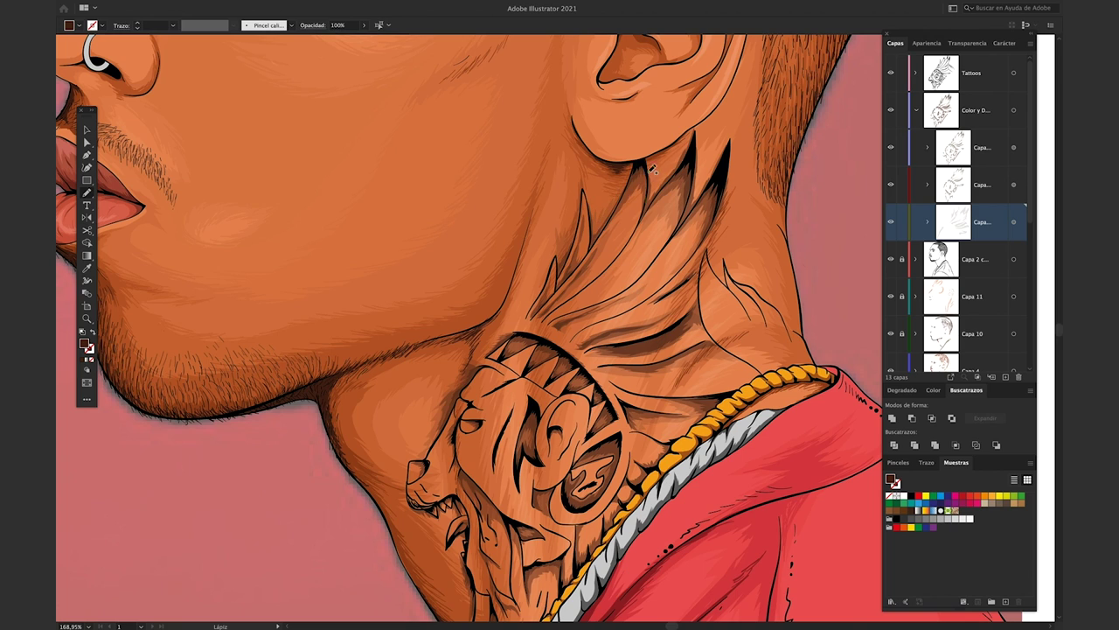
left_click_drag(692, 142, 658, 195)
mouse_move(729, 138)
left_mouse_down()
mouse_move(707, 201)
mouse_move(721, 200)
left_mouse_up()
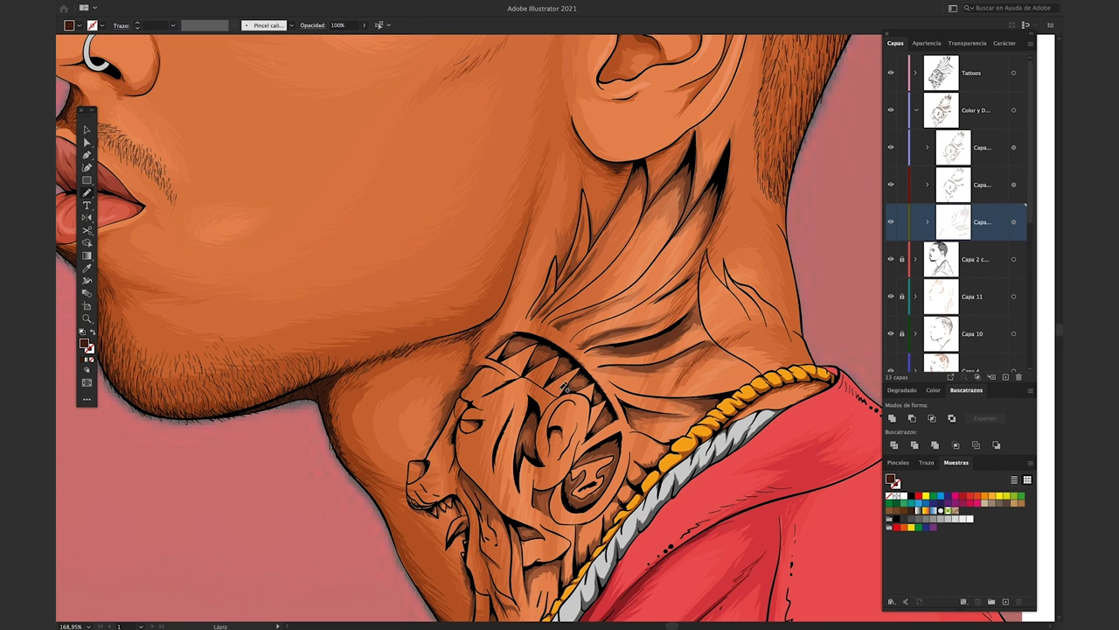
scroll(591, 427, "down", 1)
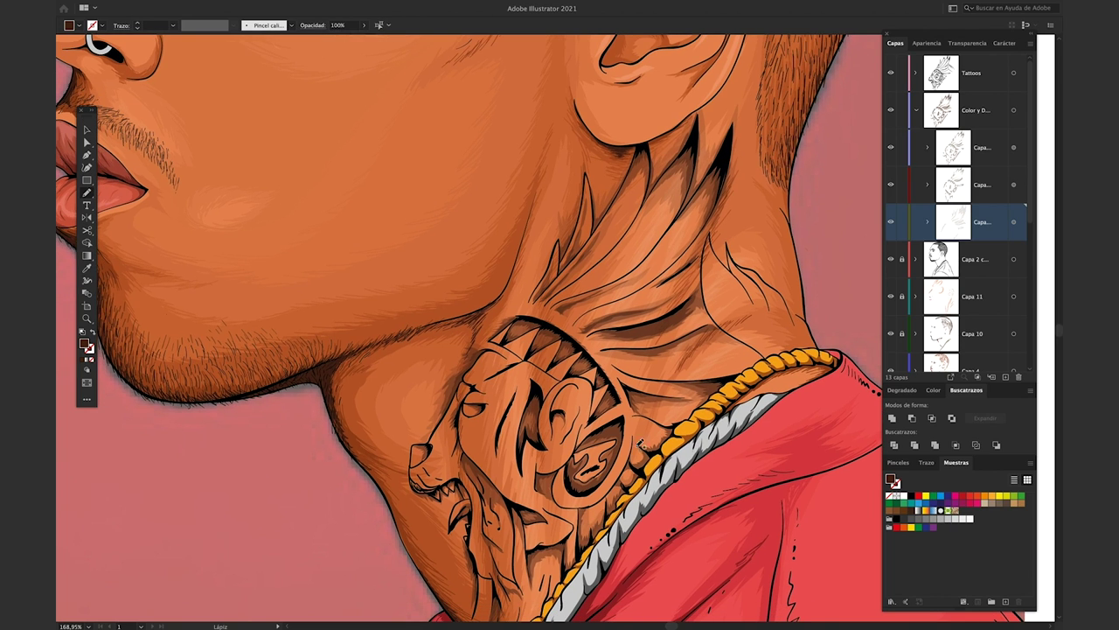
scroll(516, 492, "down", 3)
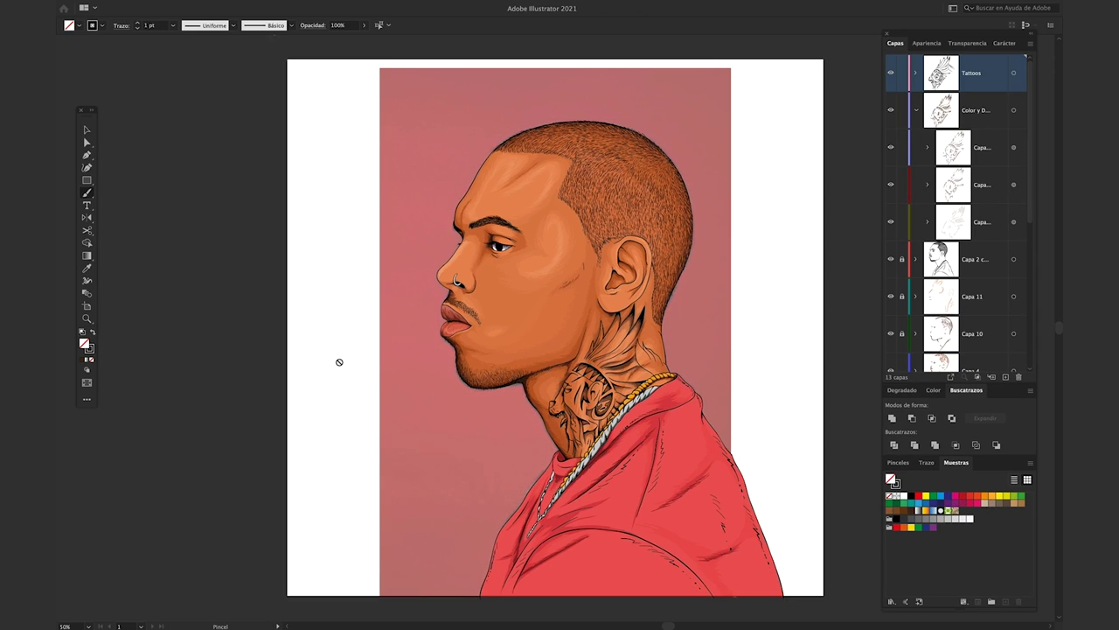
Define a 1 pt calligraphic brush, "Pincel caligráfico 2", from the brush list
left_click(291, 25)
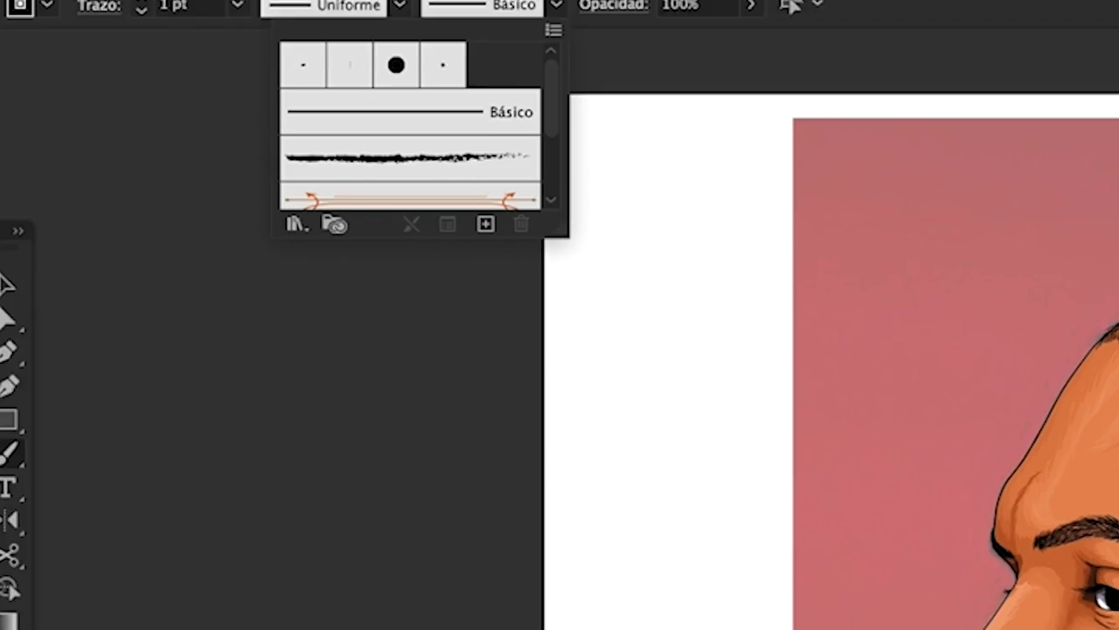
left_click(565, 285)
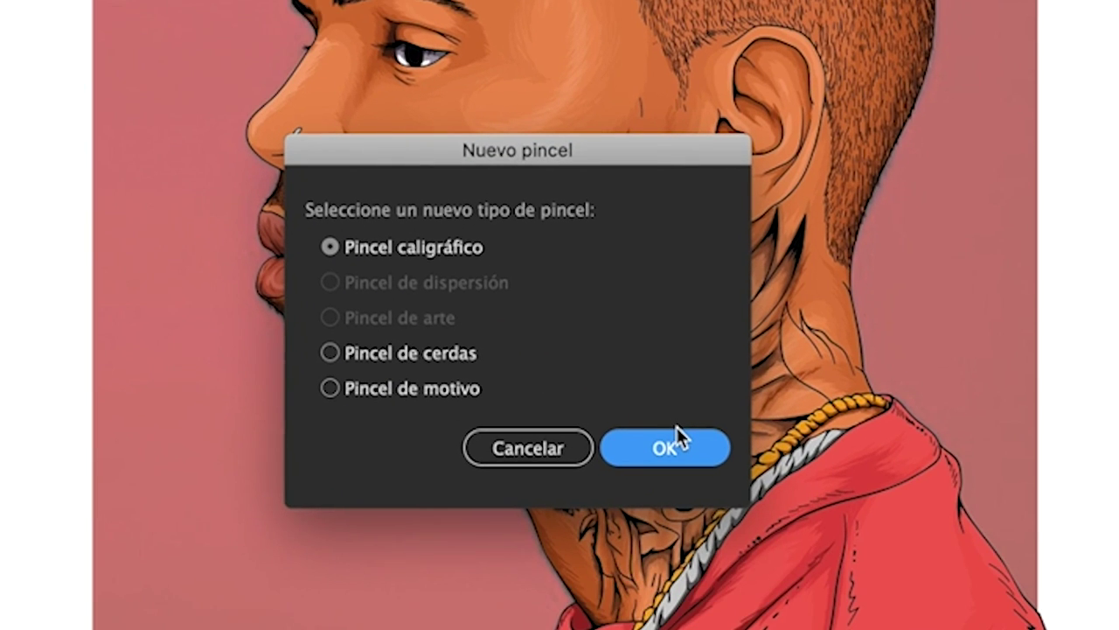
left_click(678, 432)
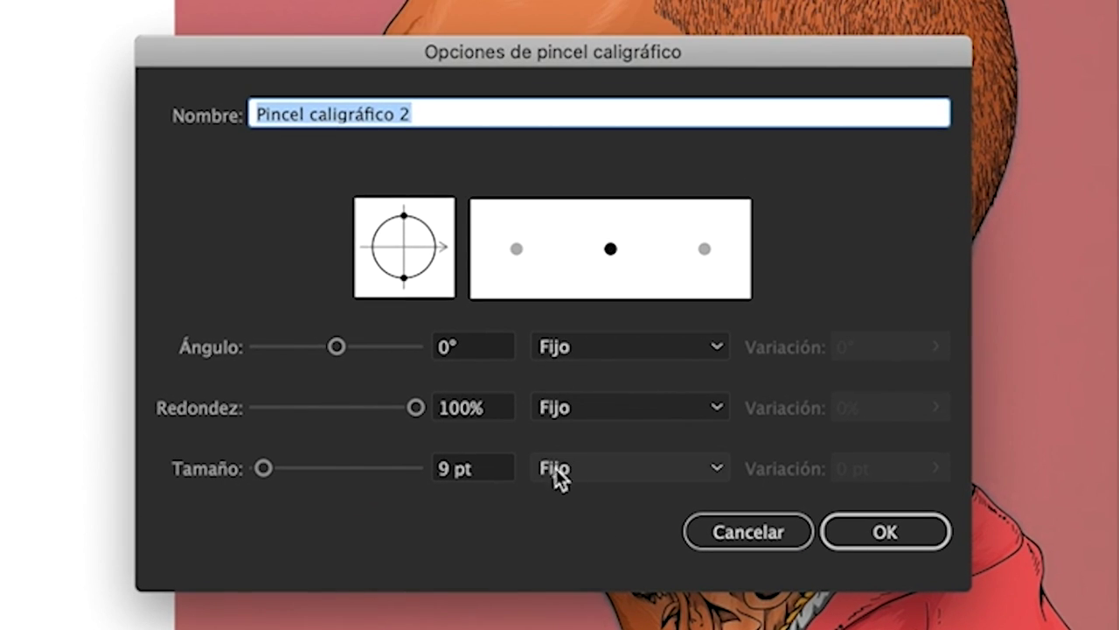
left_click(472, 469)
type("1")
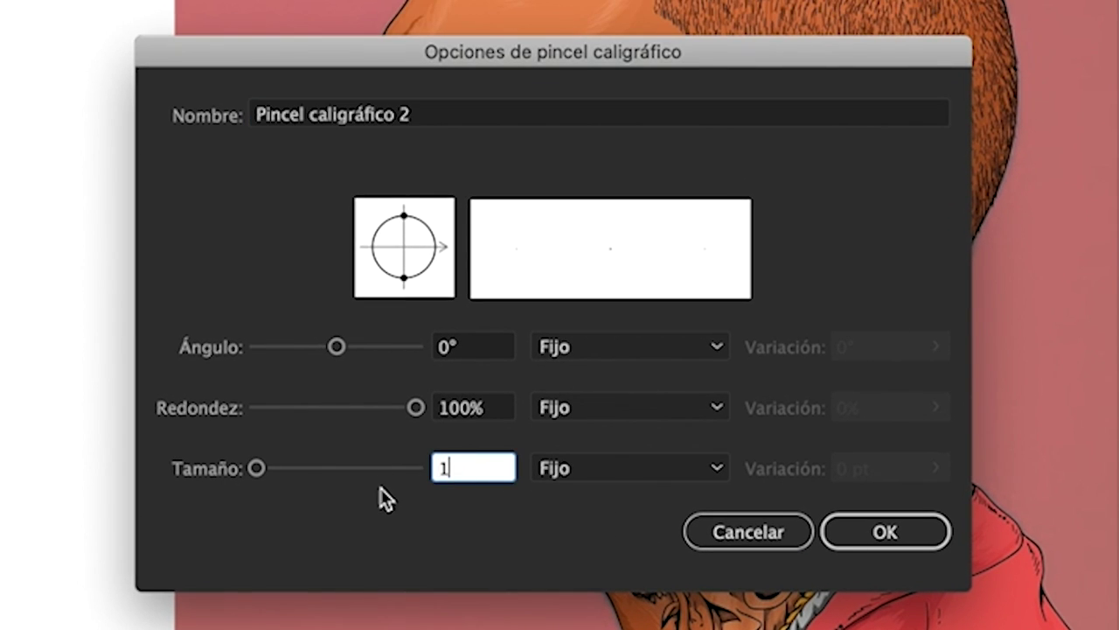
left_click(904, 544)
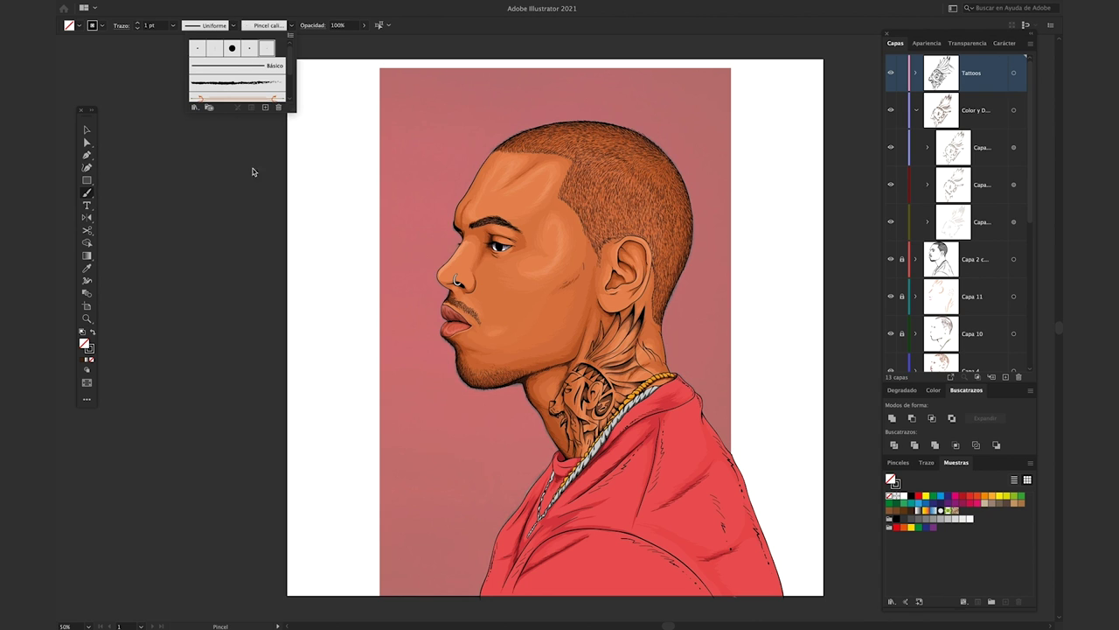
mouse_move(294, 165)
left_mouse_down()
mouse_move(335, 310)
mouse_move(325, 367)
left_mouse_up()
Undo the stray edge stroke and stipple dots along the tattoo leaf edge
key("ctrl+z")
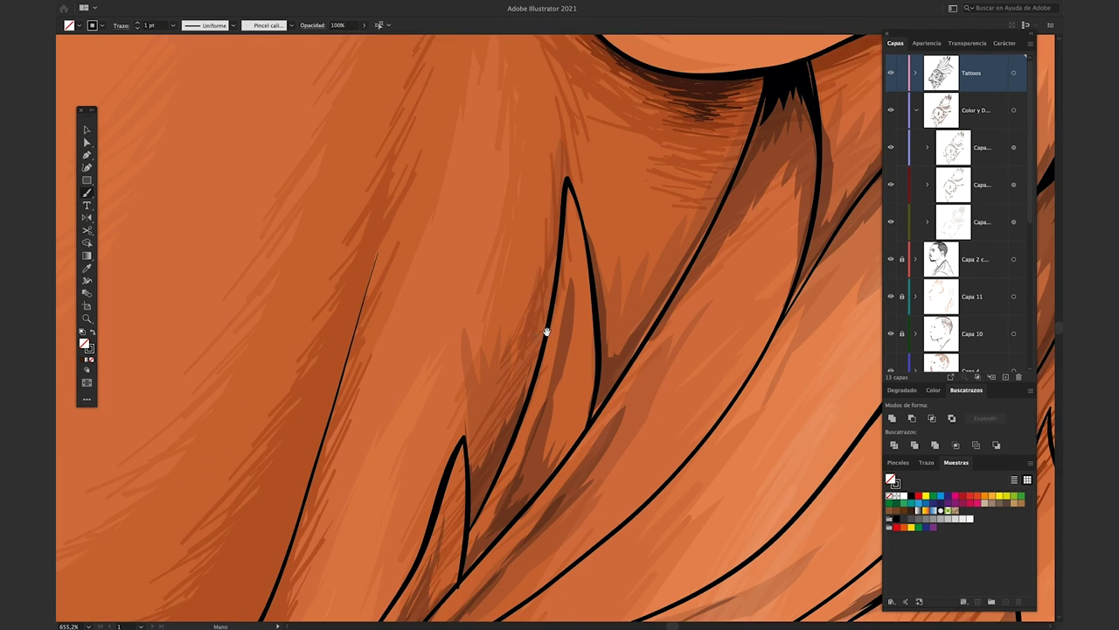
left_click(604, 252)
left_click(607, 279)
left_click(617, 301)
left_click(626, 312)
left_click(647, 298)
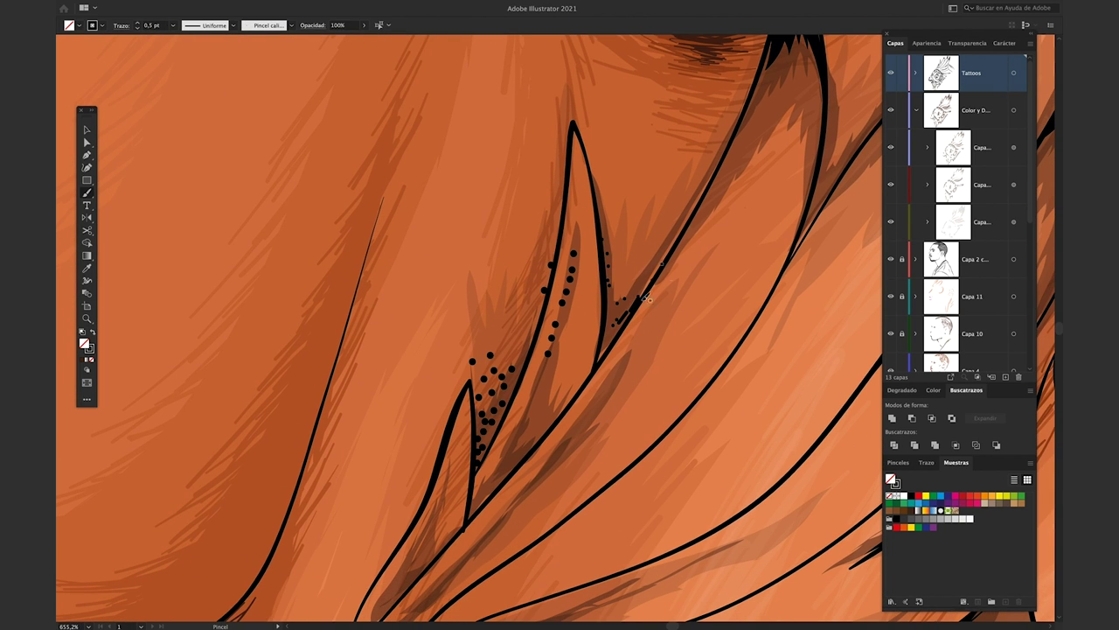
left_click(614, 336)
left_click(638, 293)
left_click(610, 332)
left_click(649, 294)
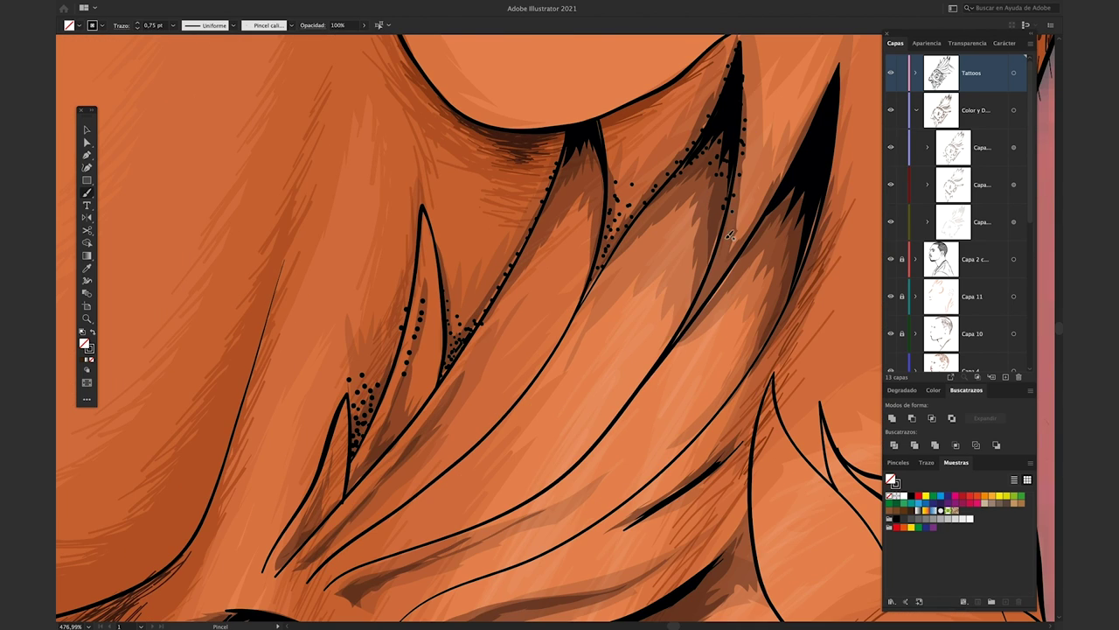
Stipple the right blade-shaped shadow, the upper right leaf tip and two leaf lines
left_click(733, 245)
left_click(719, 284)
left_click(764, 230)
left_click(805, 228)
left_click(791, 246)
left_click(791, 211)
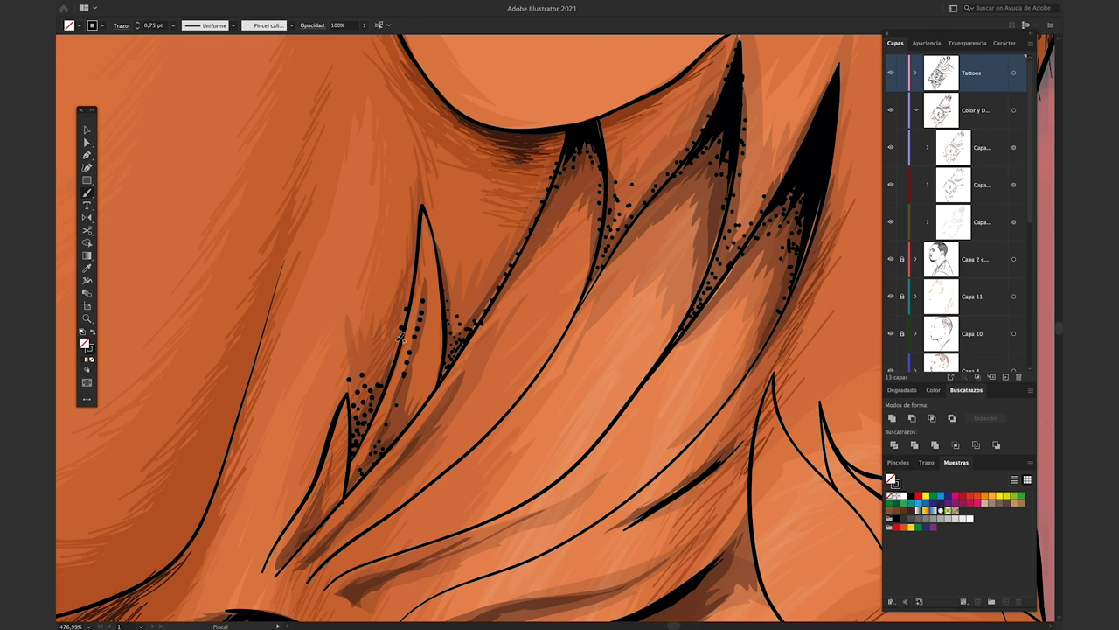
left_click_drag(321, 456, 262, 546)
left_click(829, 98)
left_click(805, 133)
left_click(773, 189)
left_click(769, 164)
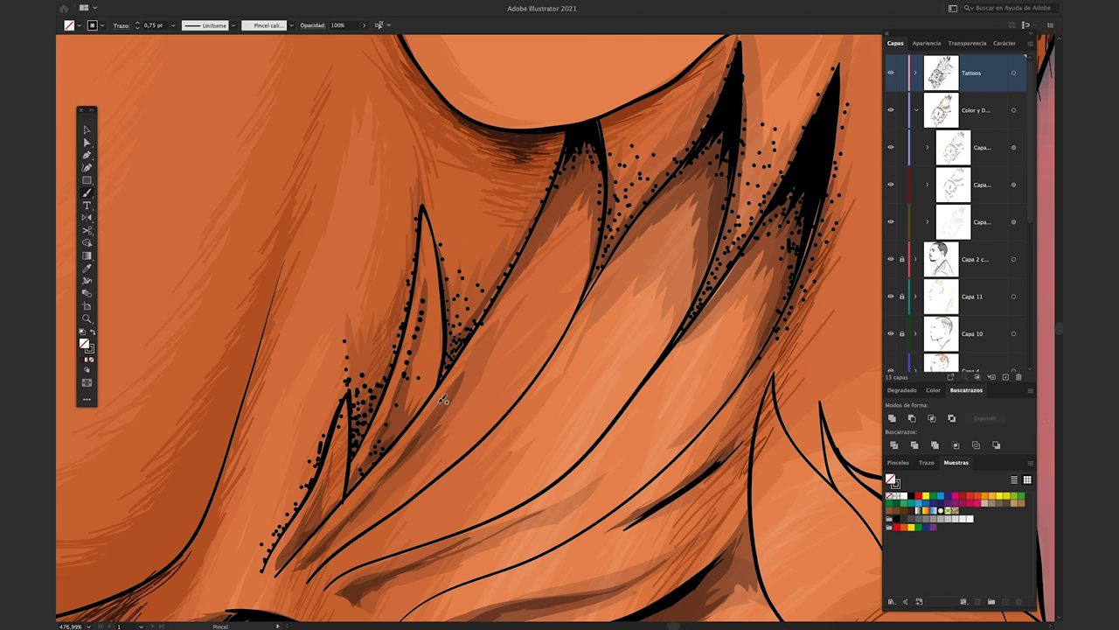
left_click_drag(442, 399, 307, 557)
Stipple the hair lines, lower eyelid, teeth and lower cheek, undoing a stray ear dash
scroll(594, 437, "down", 5)
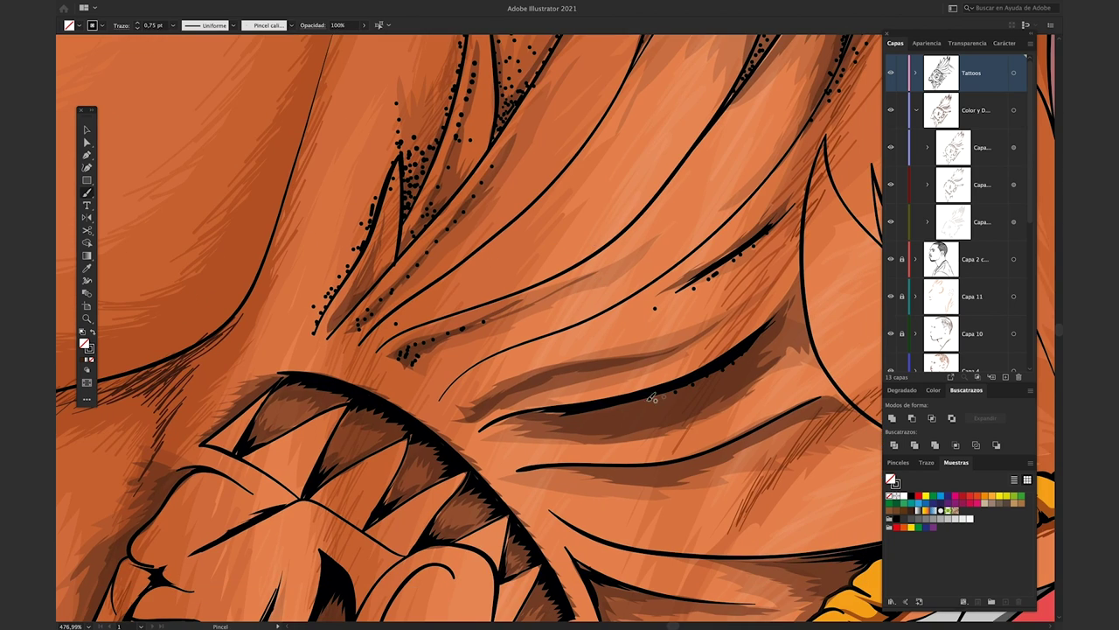
left_click_drag(621, 295, 649, 277)
left_click_drag(701, 178, 719, 187)
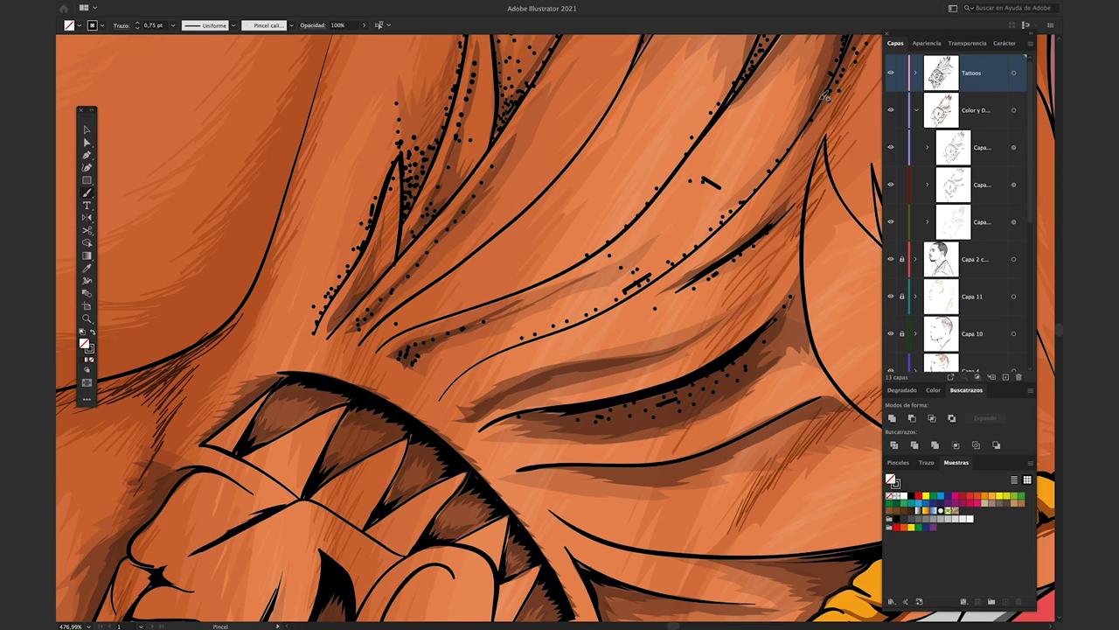
mouse_move(612, 473)
left_mouse_down()
mouse_move(778, 450)
mouse_move(498, 443)
left_mouse_up()
mouse_move(546, 471)
left_mouse_down()
mouse_move(411, 487)
mouse_move(455, 511)
left_mouse_up()
left_click_drag(362, 431, 326, 396)
left_click_drag(441, 500, 612, 448)
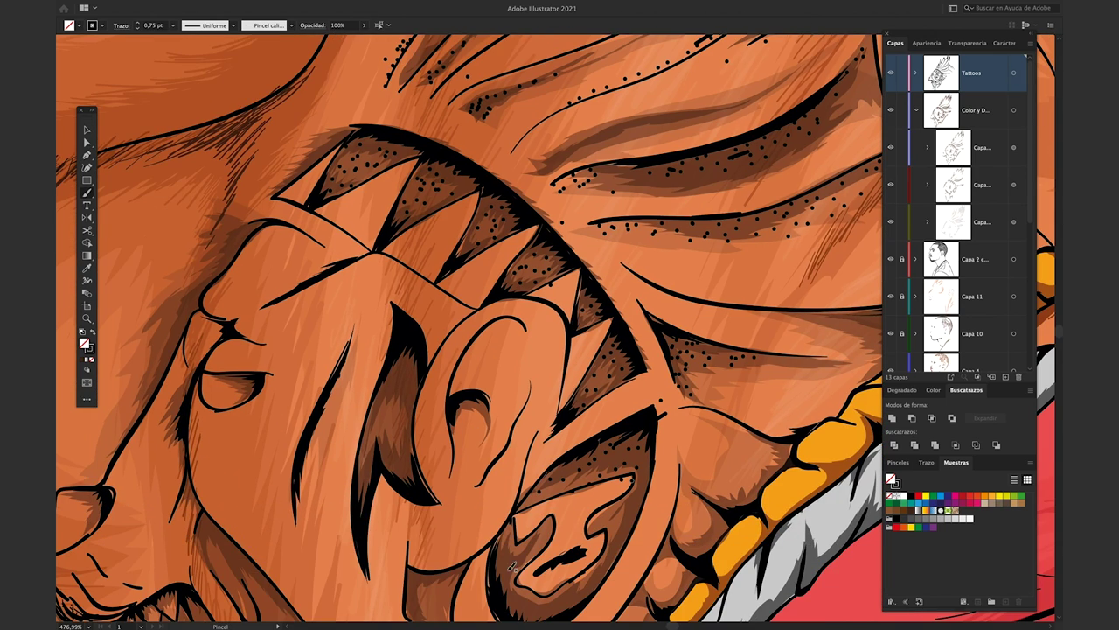
left_click_drag(513, 566, 581, 463)
left_click_drag(511, 409, 417, 437)
key("ctrl+z")
Stipple along the cheek, above the eye, the upper ear and the dark neck band
left_click_drag(175, 440, 330, 267)
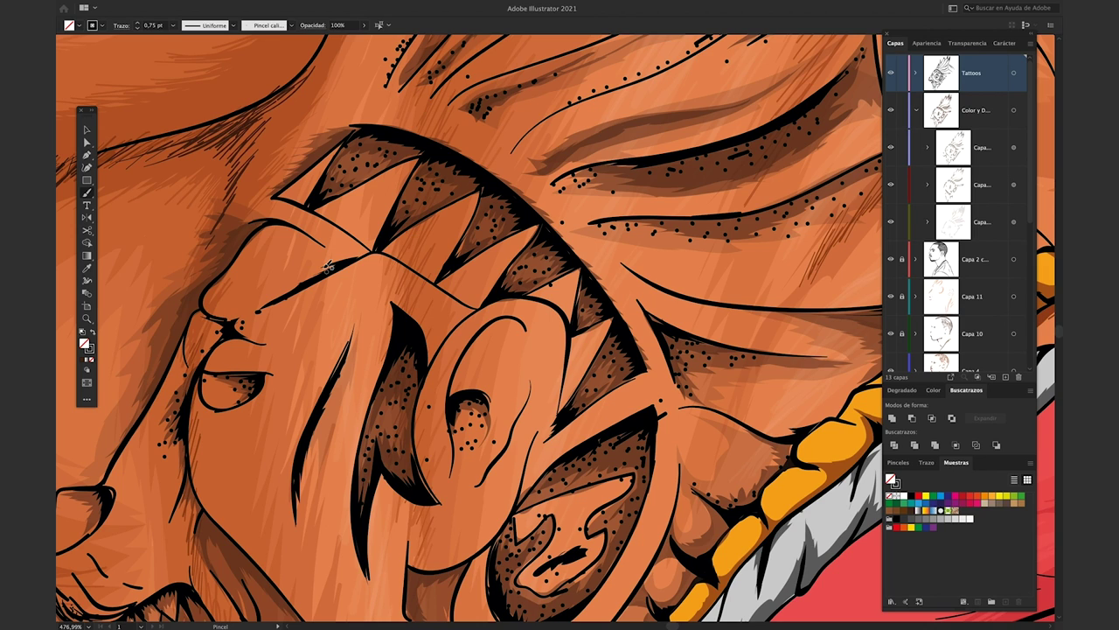
left_click(495, 321)
left_click(501, 318)
left_click(507, 320)
left_click(513, 324)
left_click_drag(493, 339, 508, 337)
scroll(448, 385, "down", 5)
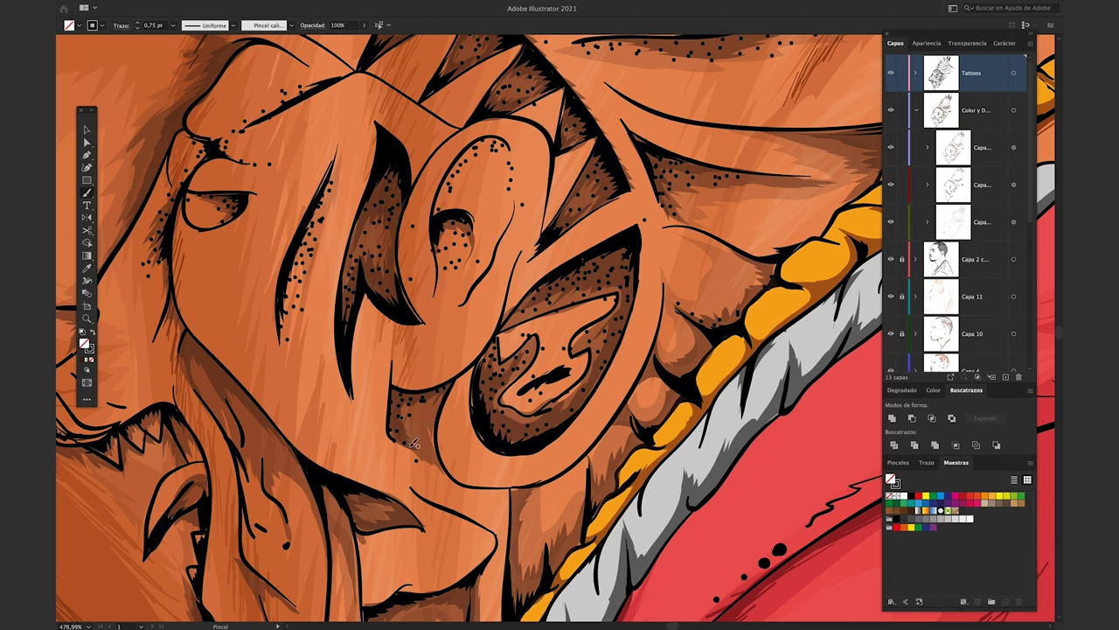
left_click_drag(520, 535, 520, 560)
left_click(488, 477)
scroll(460, 330, "down", 5)
scroll(461, 331, "left", 3)
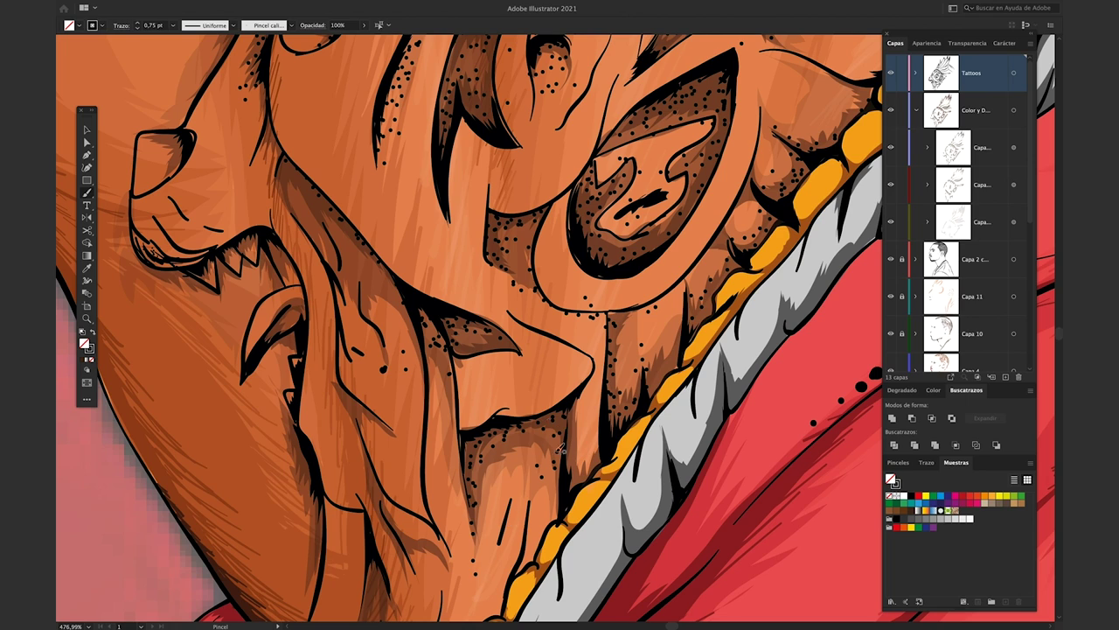
left_click(528, 431)
left_click_drag(288, 164, 328, 225)
scroll(277, 328, "down", 3)
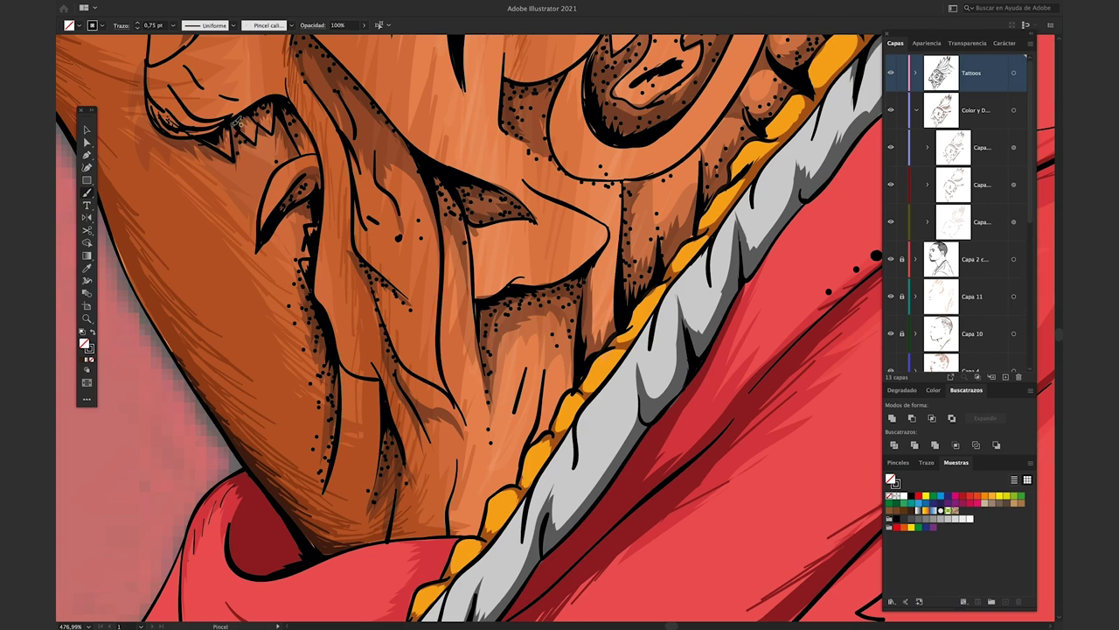
scroll(237, 121, "up", 5)
scroll(236, 120, "left", 3)
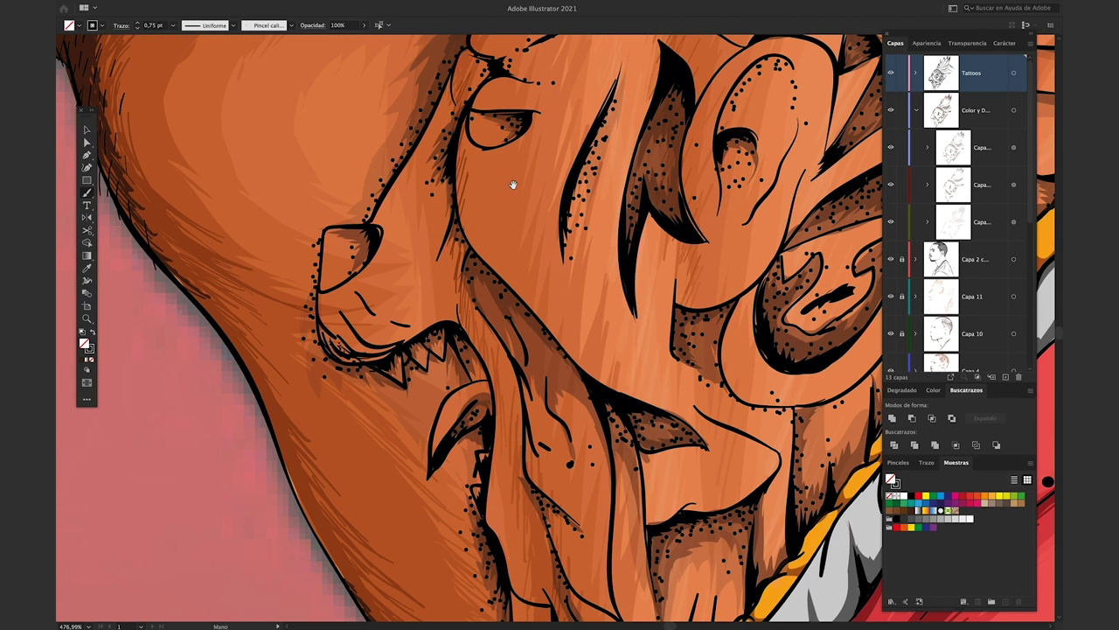
scroll(513, 185, "up", 7)
scroll(514, 186, "right", 3)
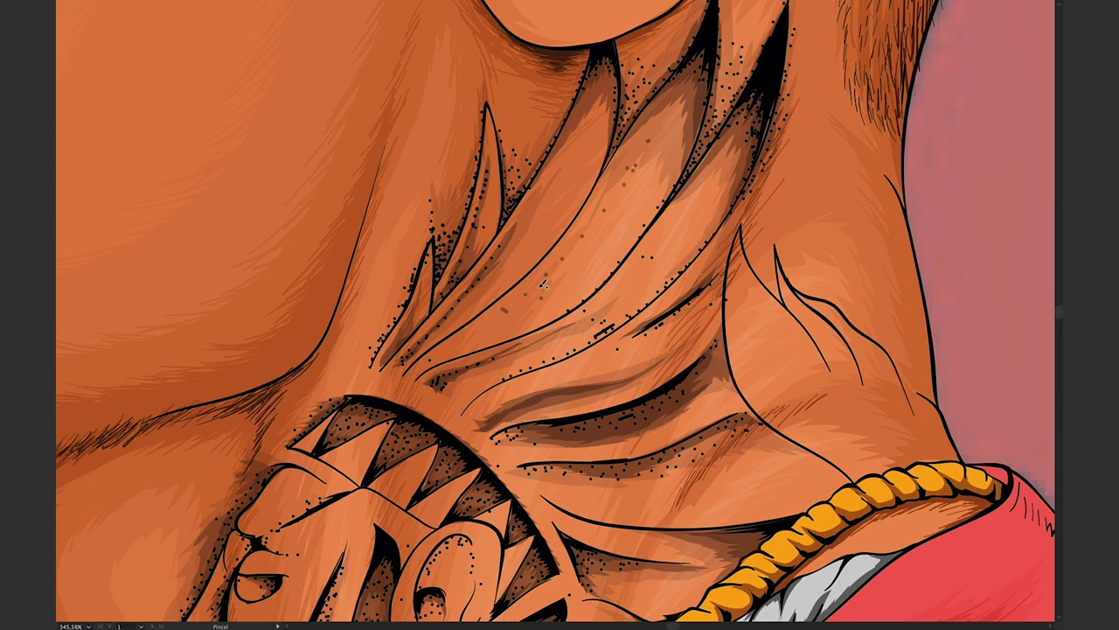
Add three last stipple dots to the upper neck shading and fit the artboard in view
left_click(533, 141)
left_click(419, 224)
left_click(425, 251)
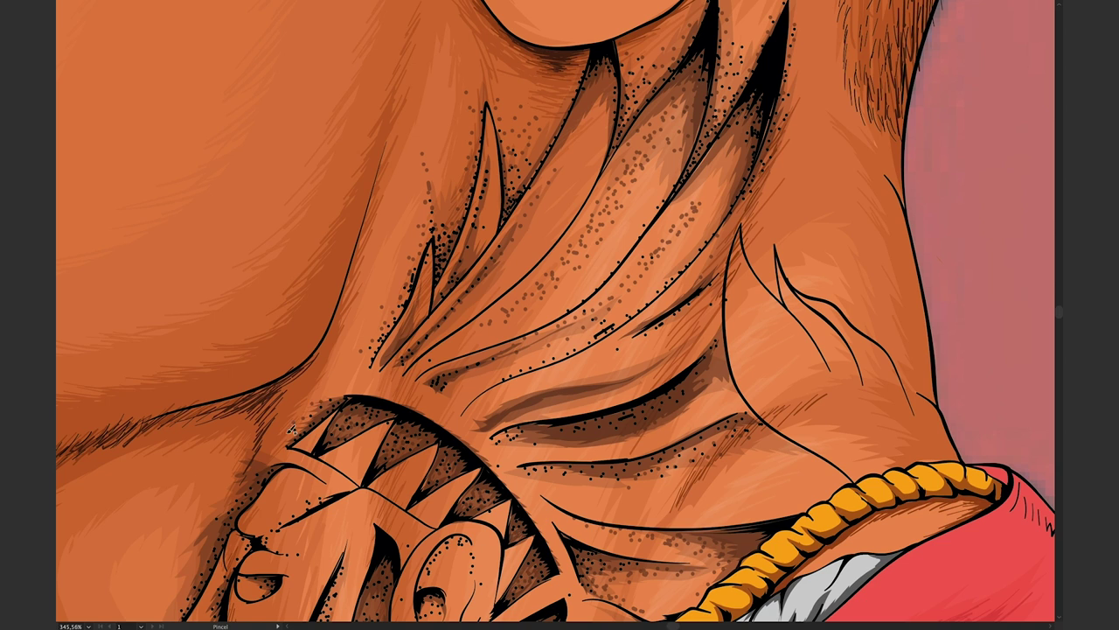
scroll(625, 185, "down", 5)
scroll(625, 185, "left", 5)
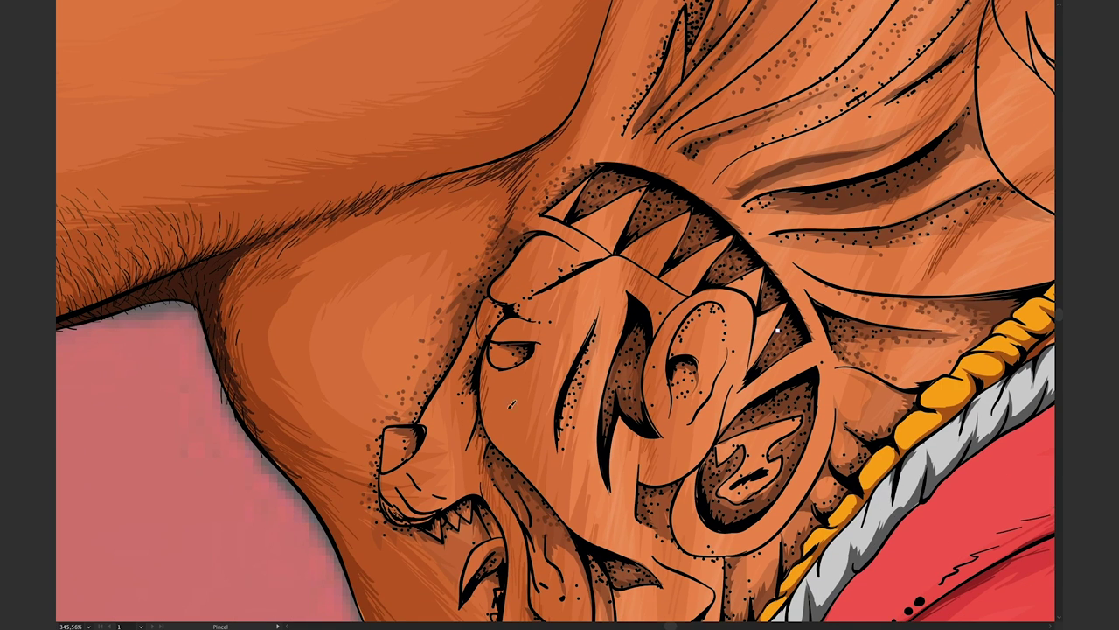
scroll(490, 431, "down", 4)
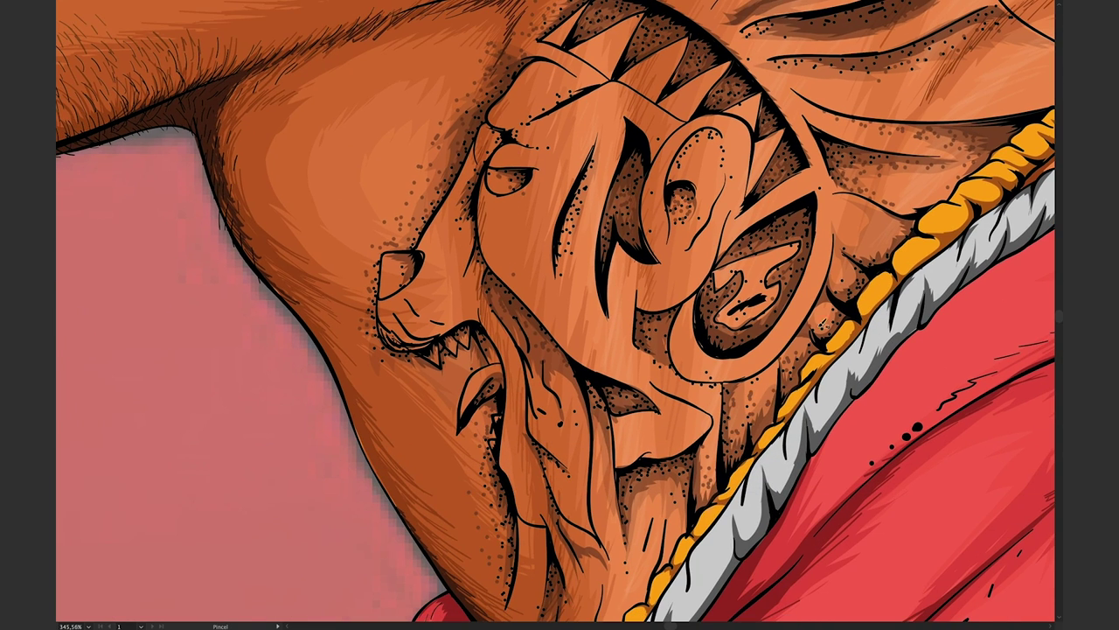
key("ctrl+0")
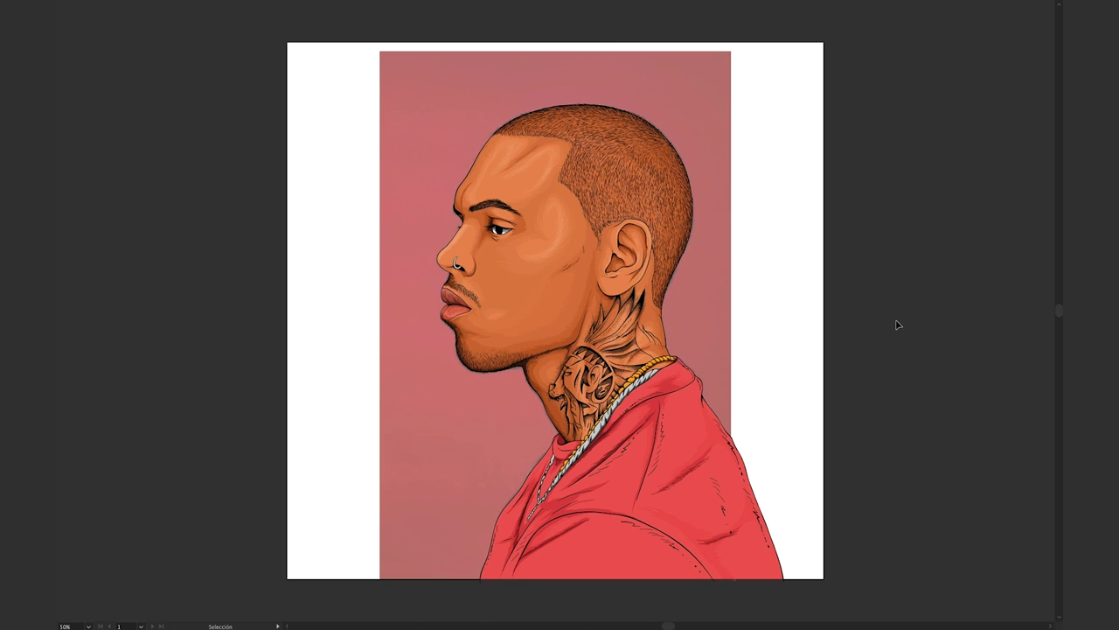
Restore the hidden panels and add a new empty sublayer to the colour layer group
key("Tab")
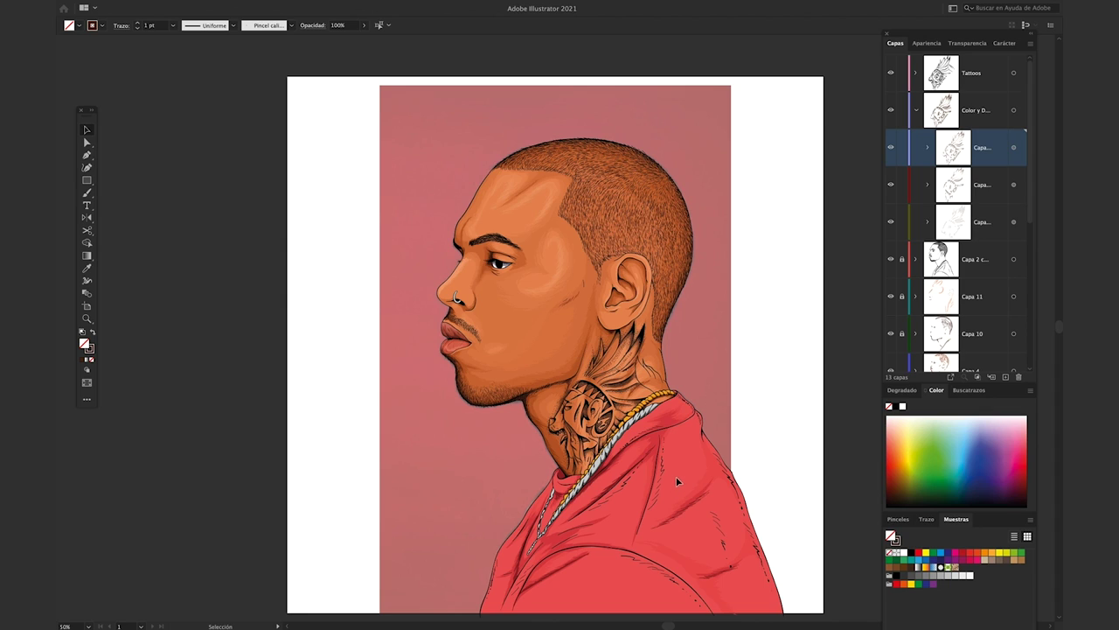
left_click(986, 229)
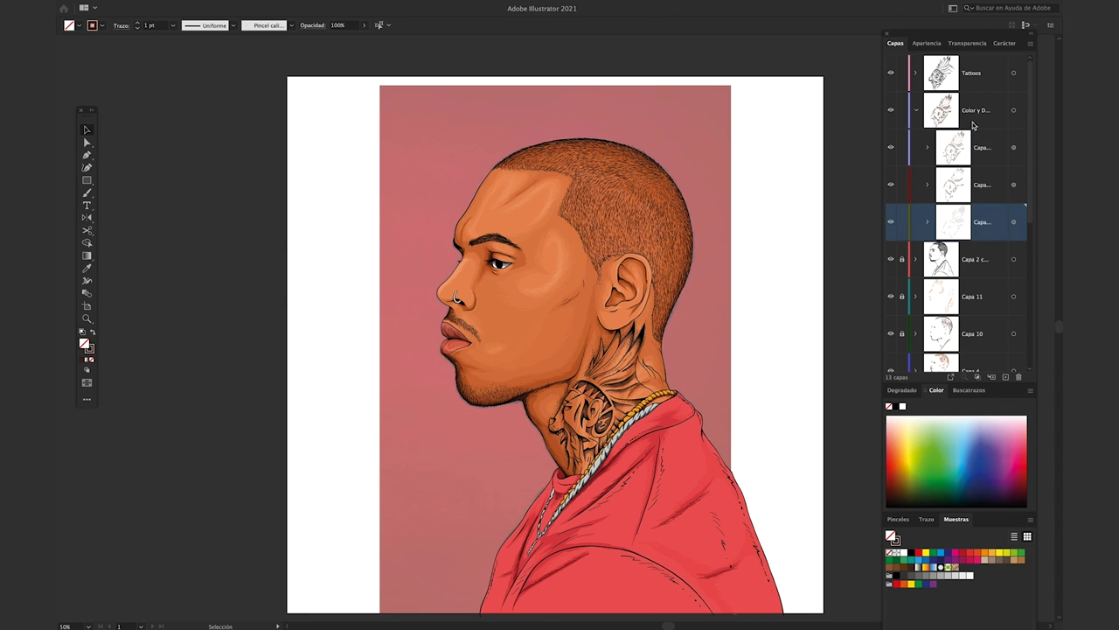
left_click(951, 113)
left_click(993, 366)
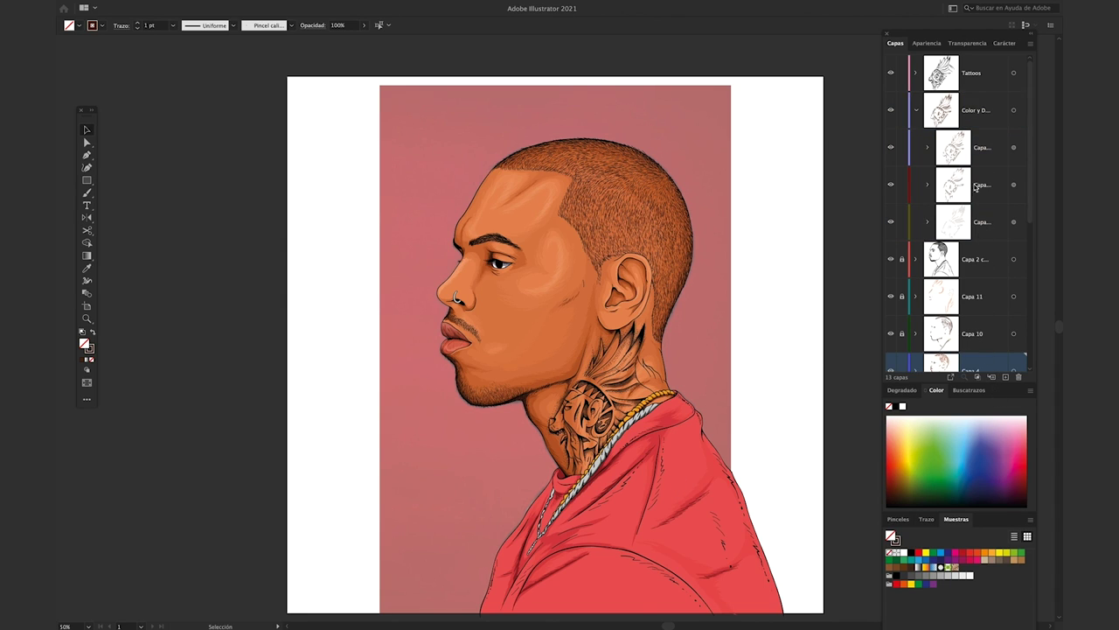
left_click(967, 123)
left_click(994, 378)
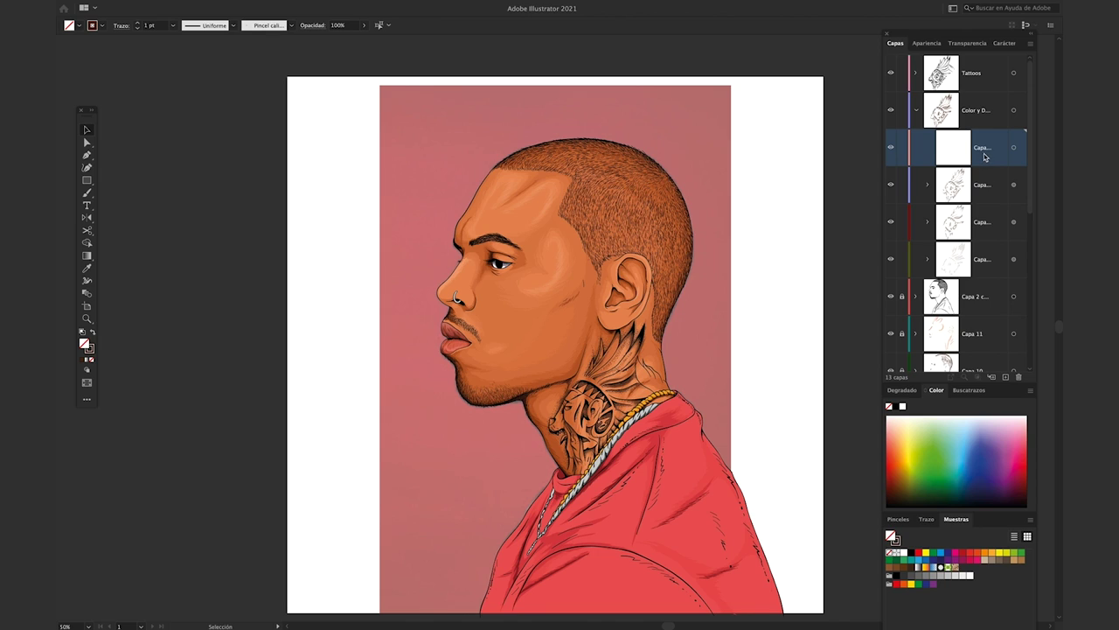
Ready the Pen tool with 5% opacity and a dark #482312 fill
key("p")
left_click(350, 26)
type("5")
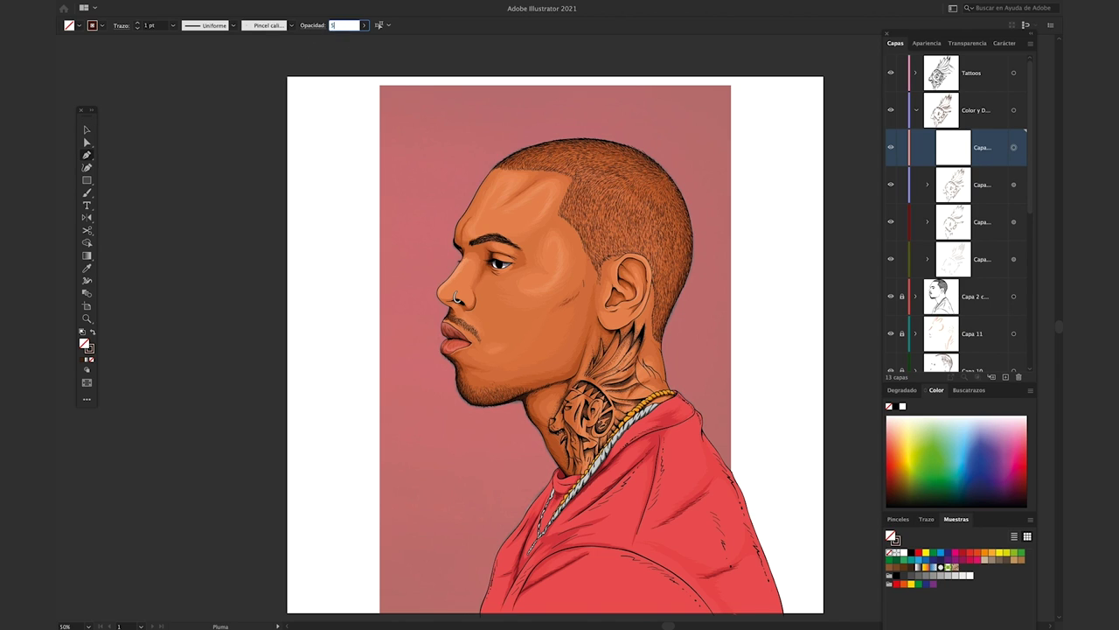
key("Return")
key("shift+x")
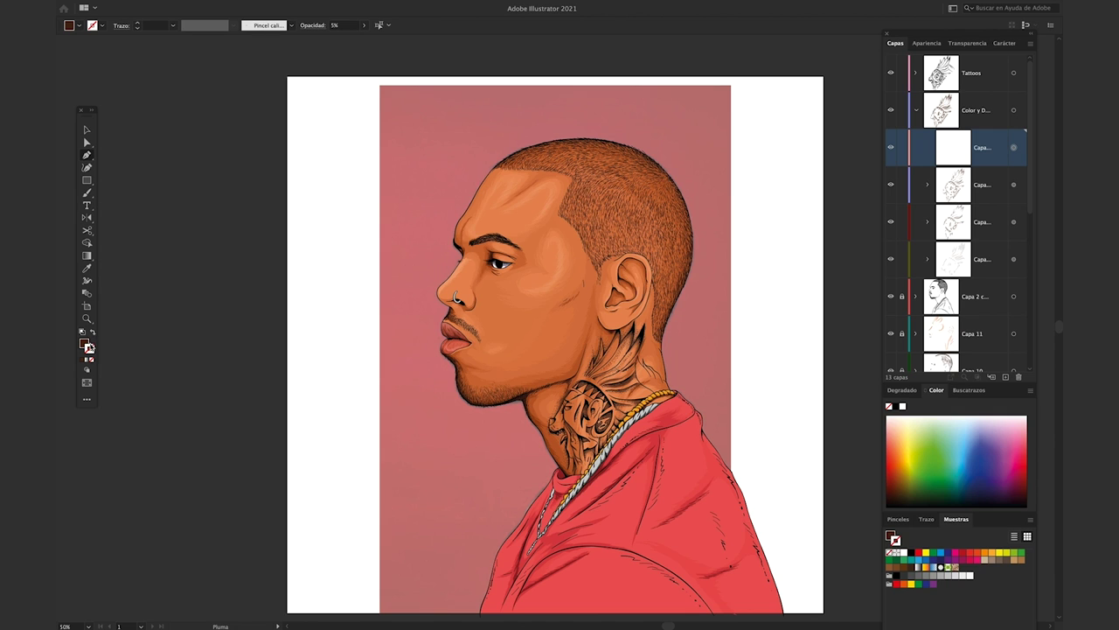
double_click(87, 346)
left_click(672, 275)
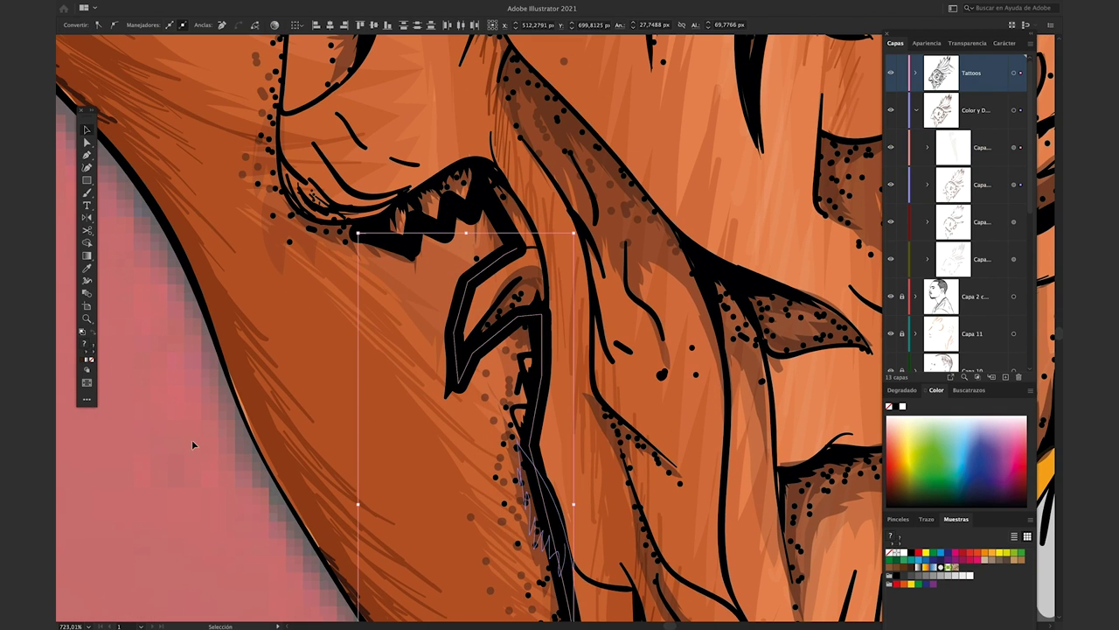
Finish the pen path, then select the overlay sublayer's artwork and set its opacity to 8%
left_click(525, 271, "ctrl")
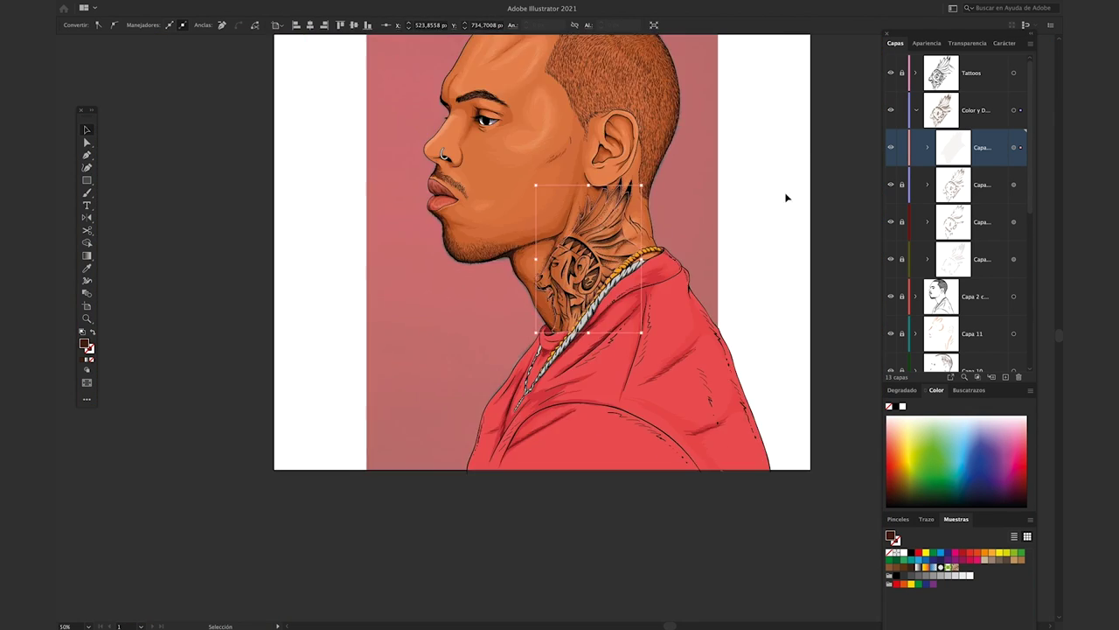
left_click(774, 376)
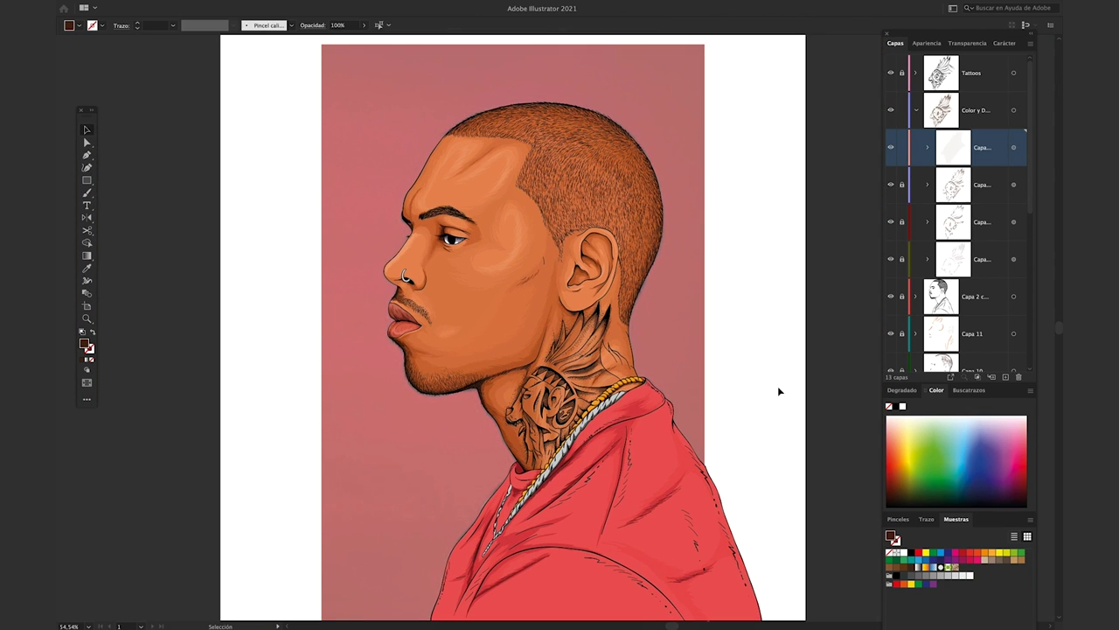
left_click(1014, 148)
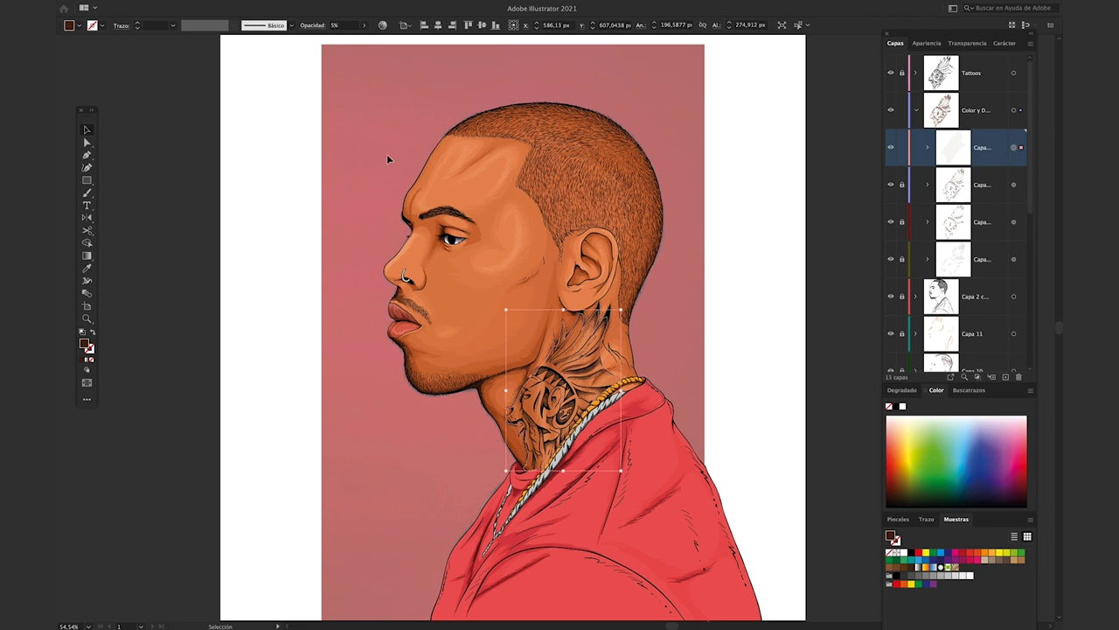
left_click(343, 24)
type("8")
Deselect the overlay and toggle its sublayer's visibility to compare the tint
left_click(276, 349)
left_click_drag(288, 364, 304, 368)
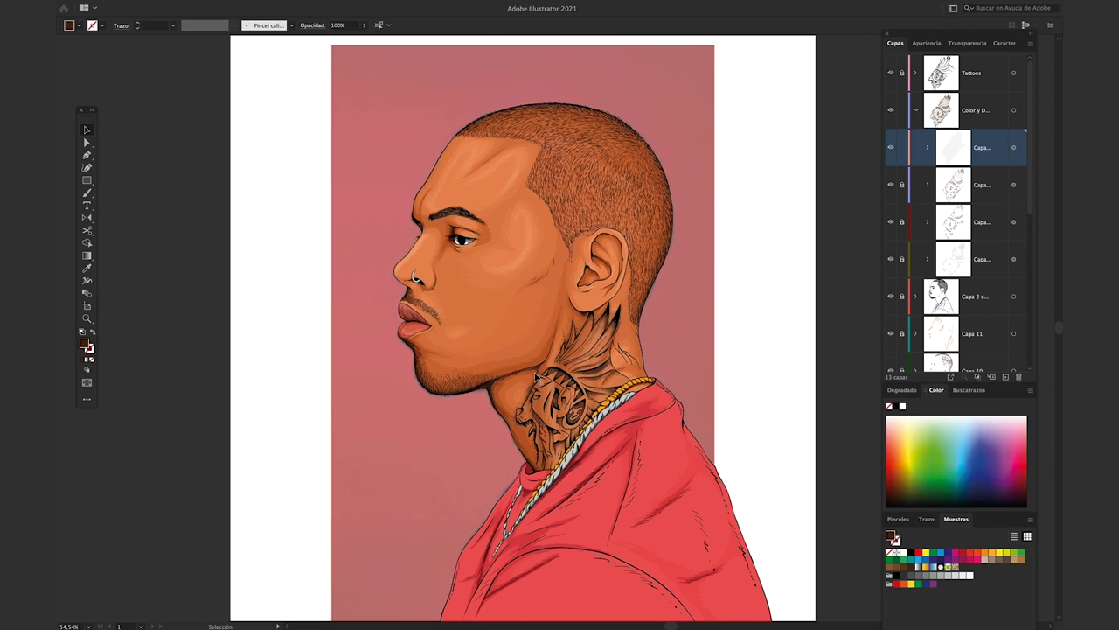
left_click(892, 148)
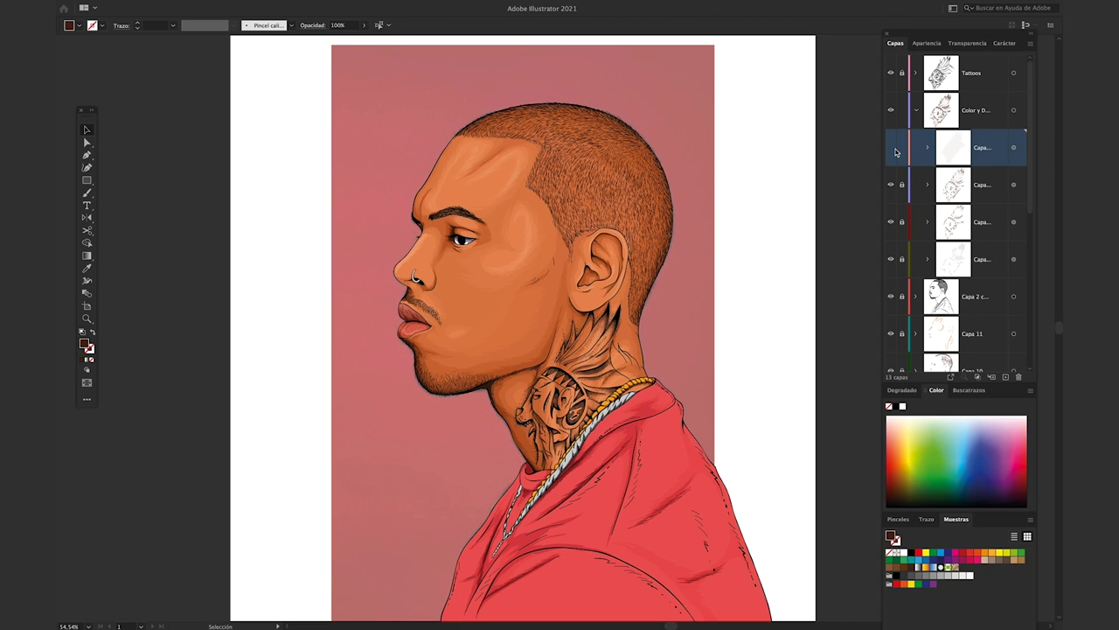
left_click(892, 148)
left_click(892, 148)
scroll(703, 400, "down", 1)
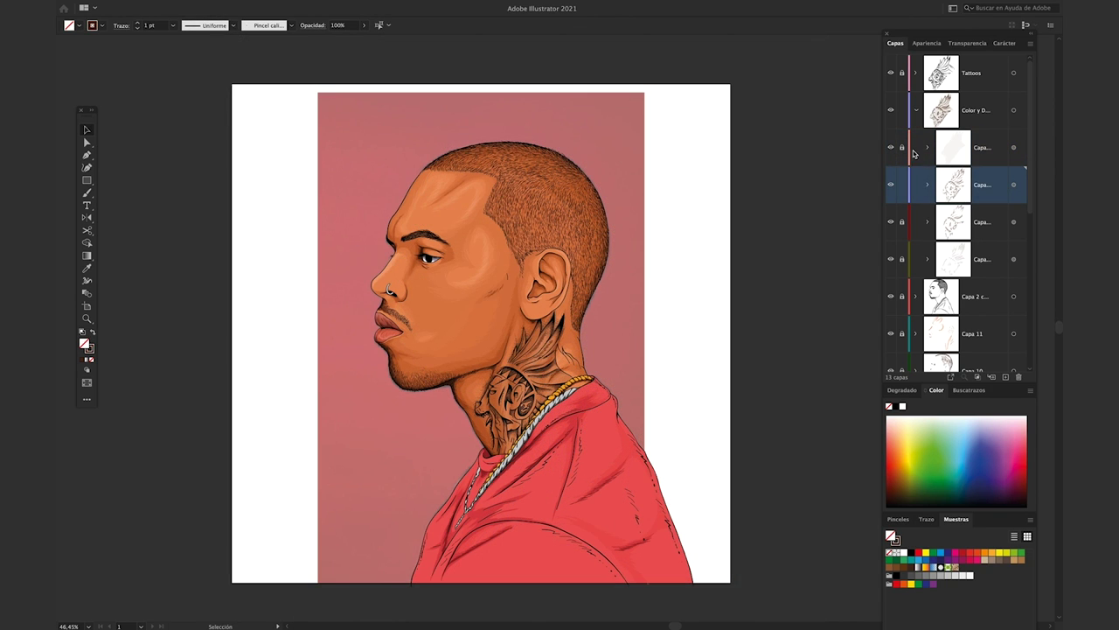
Collapse the 'Color y D…' layer group and toggle its visibility to compare
left_click(916, 111)
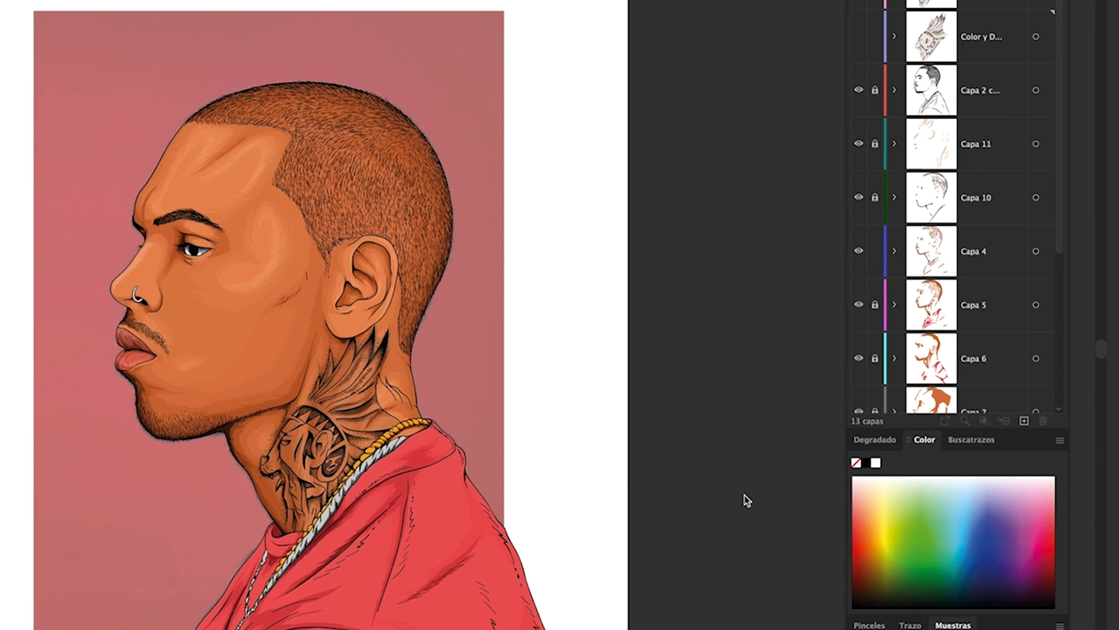
left_click(855, 36)
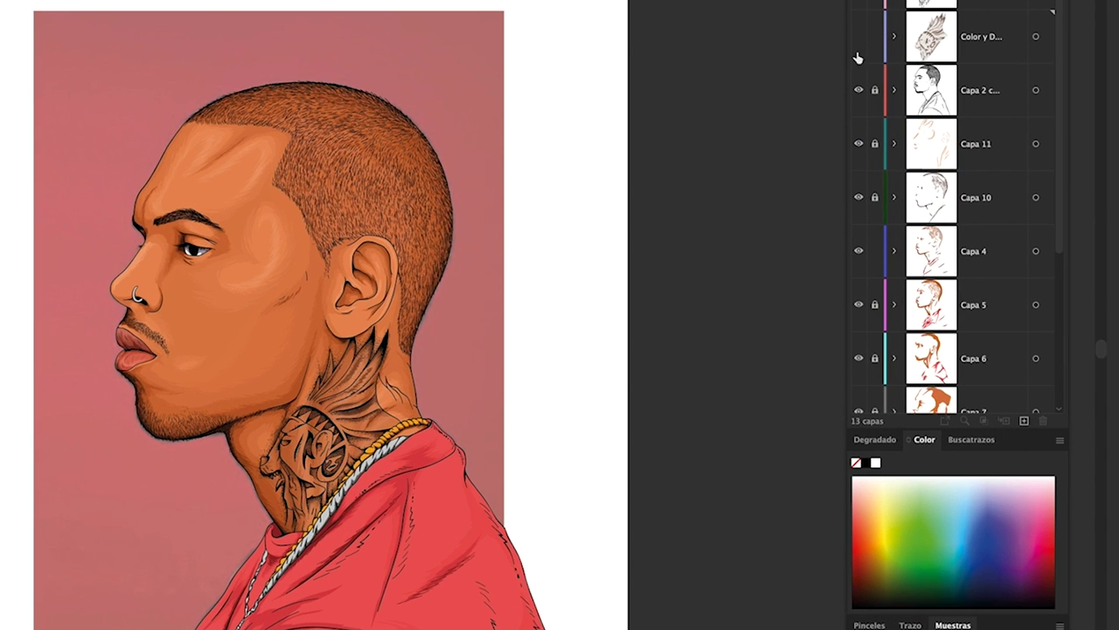